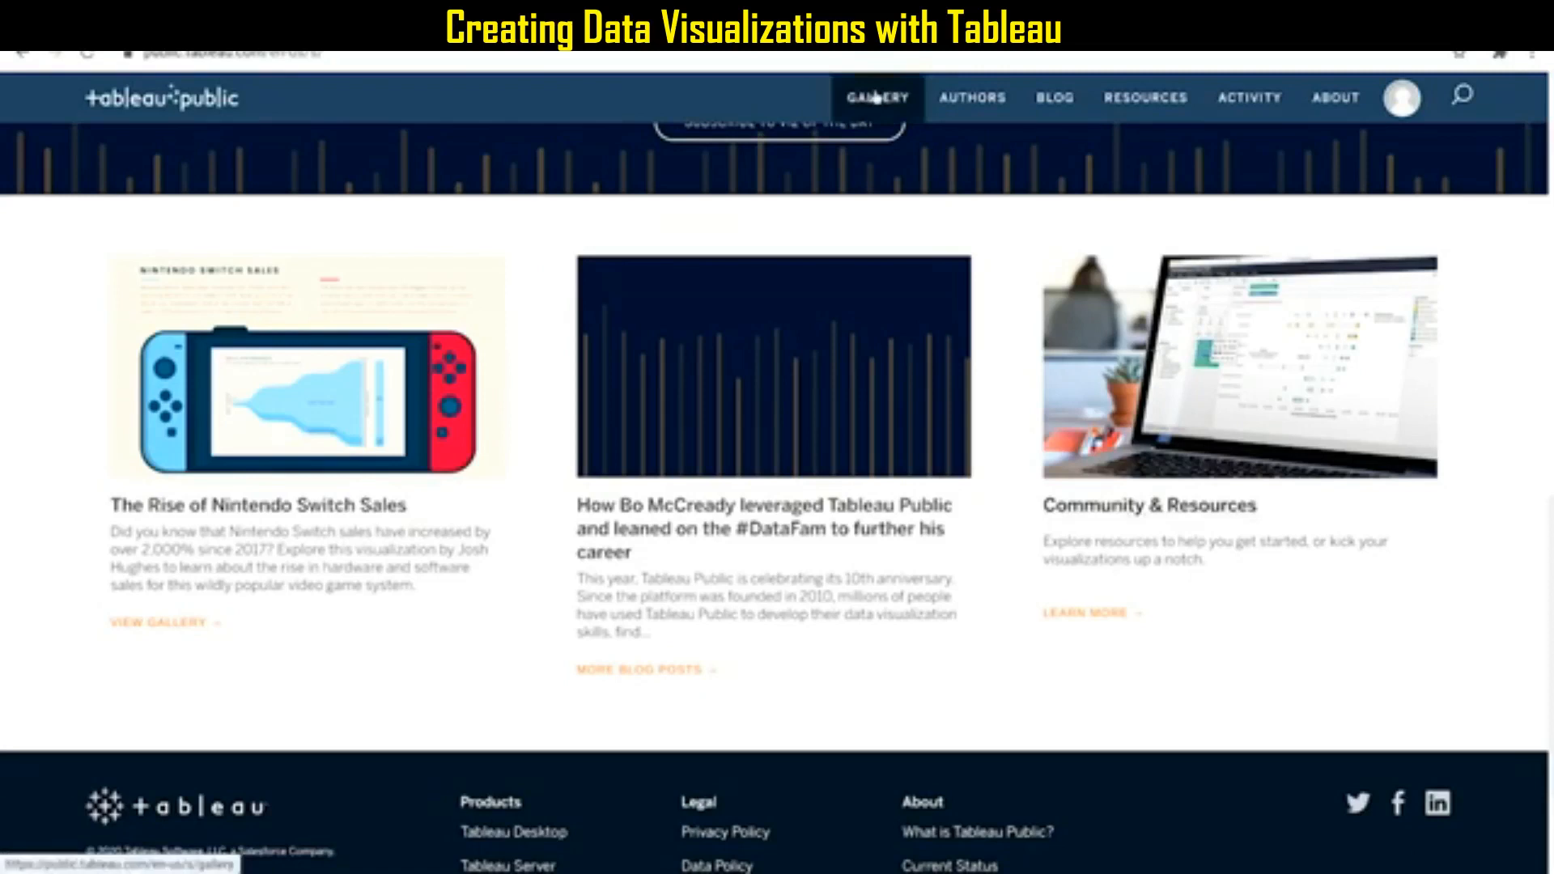
Open the Tableau Public gallery, look through the Viz of the Day entries, and open the account options.
click(876, 97)
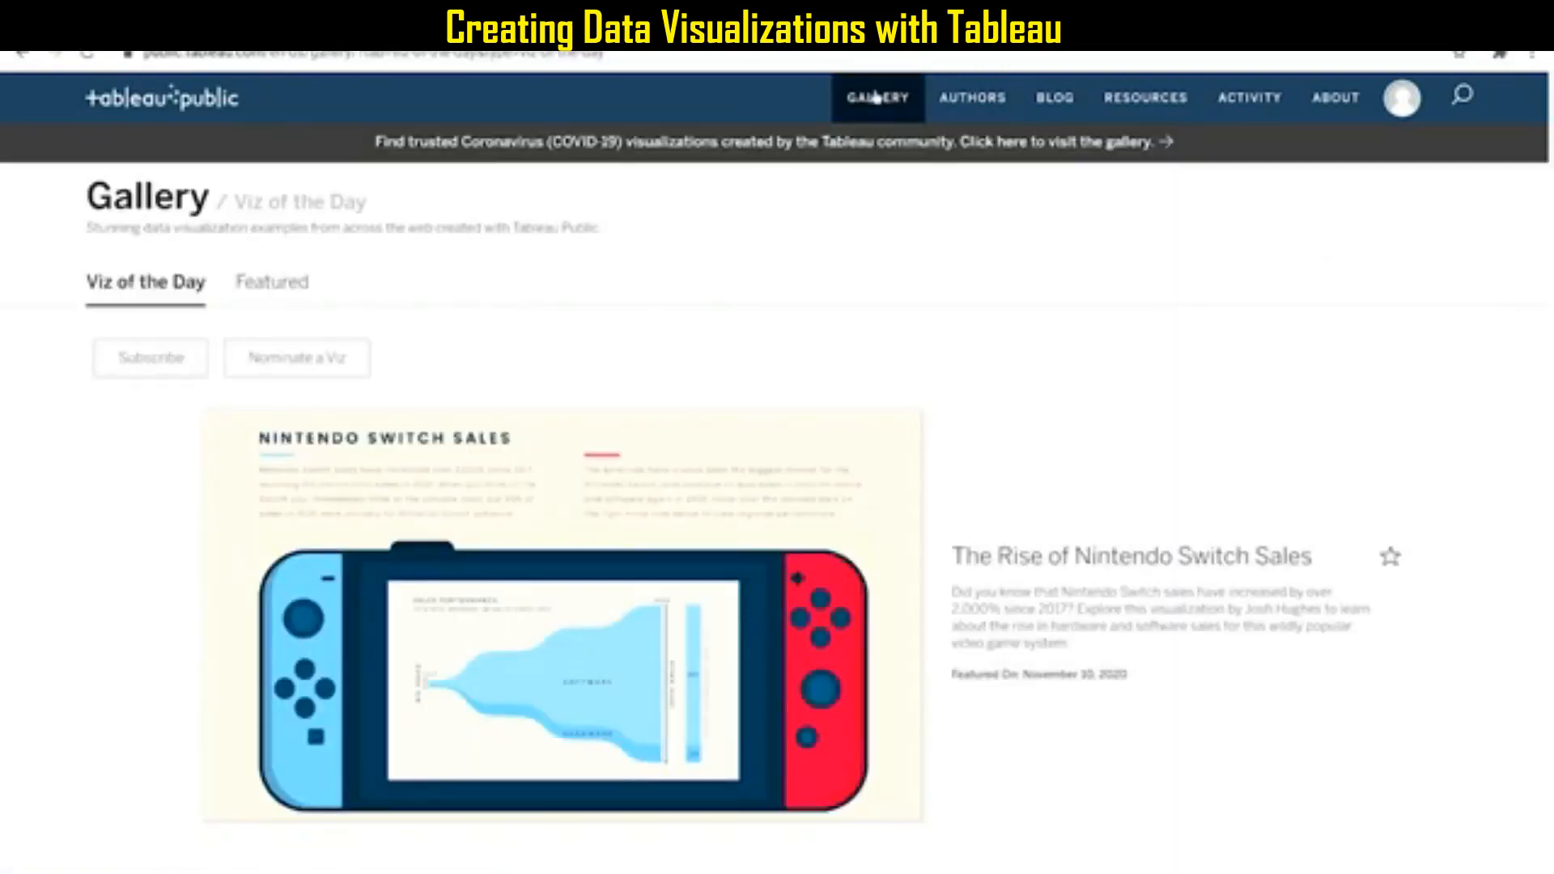
scroll(982, 317, down, 2)
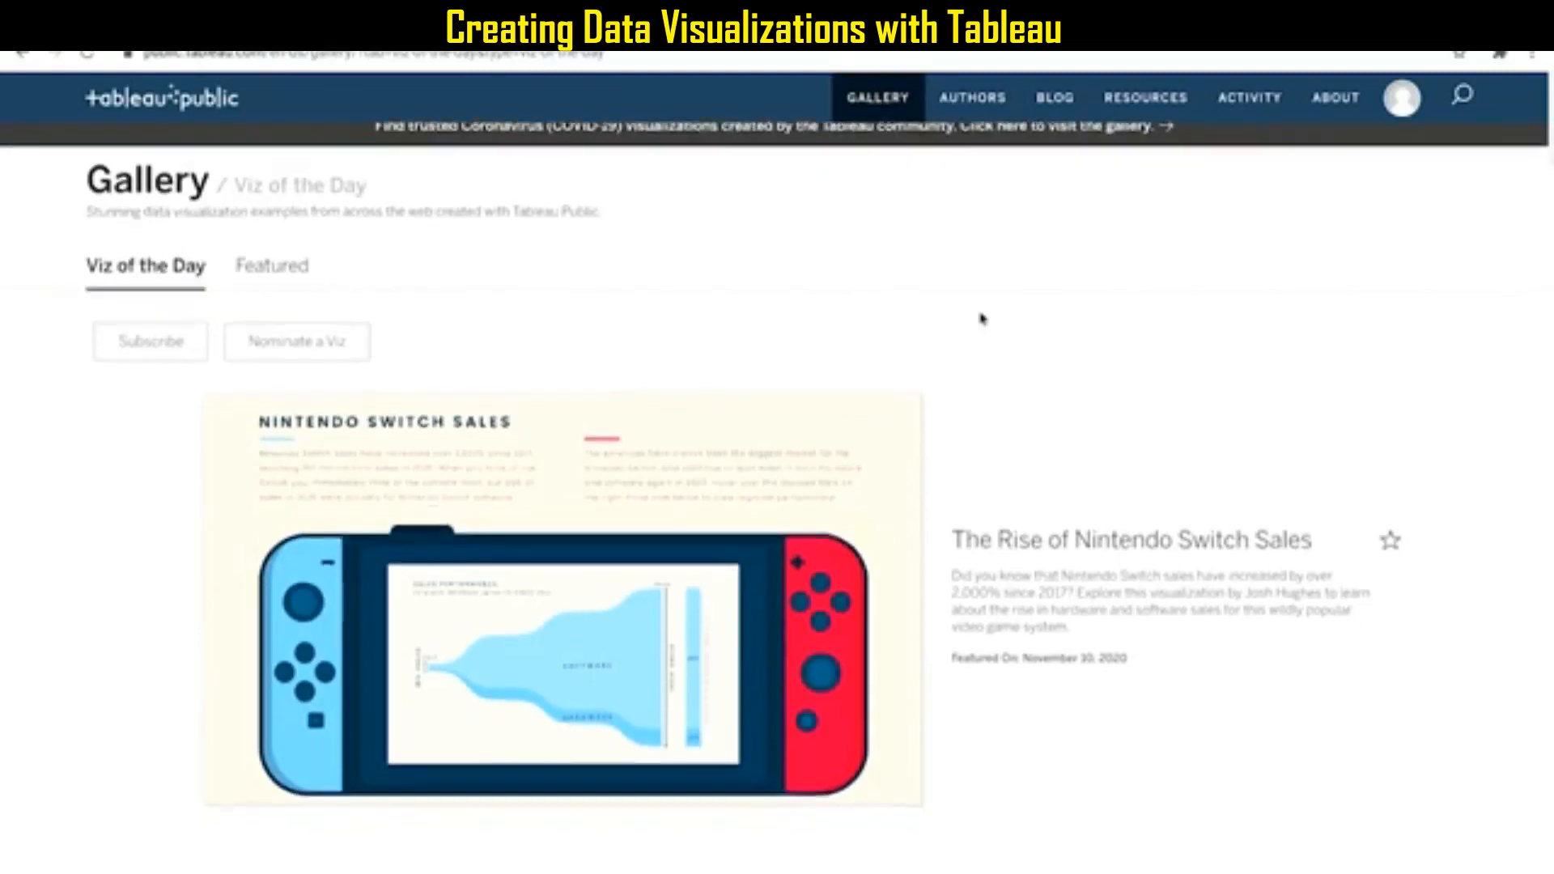
scroll(981, 317, down, 3)
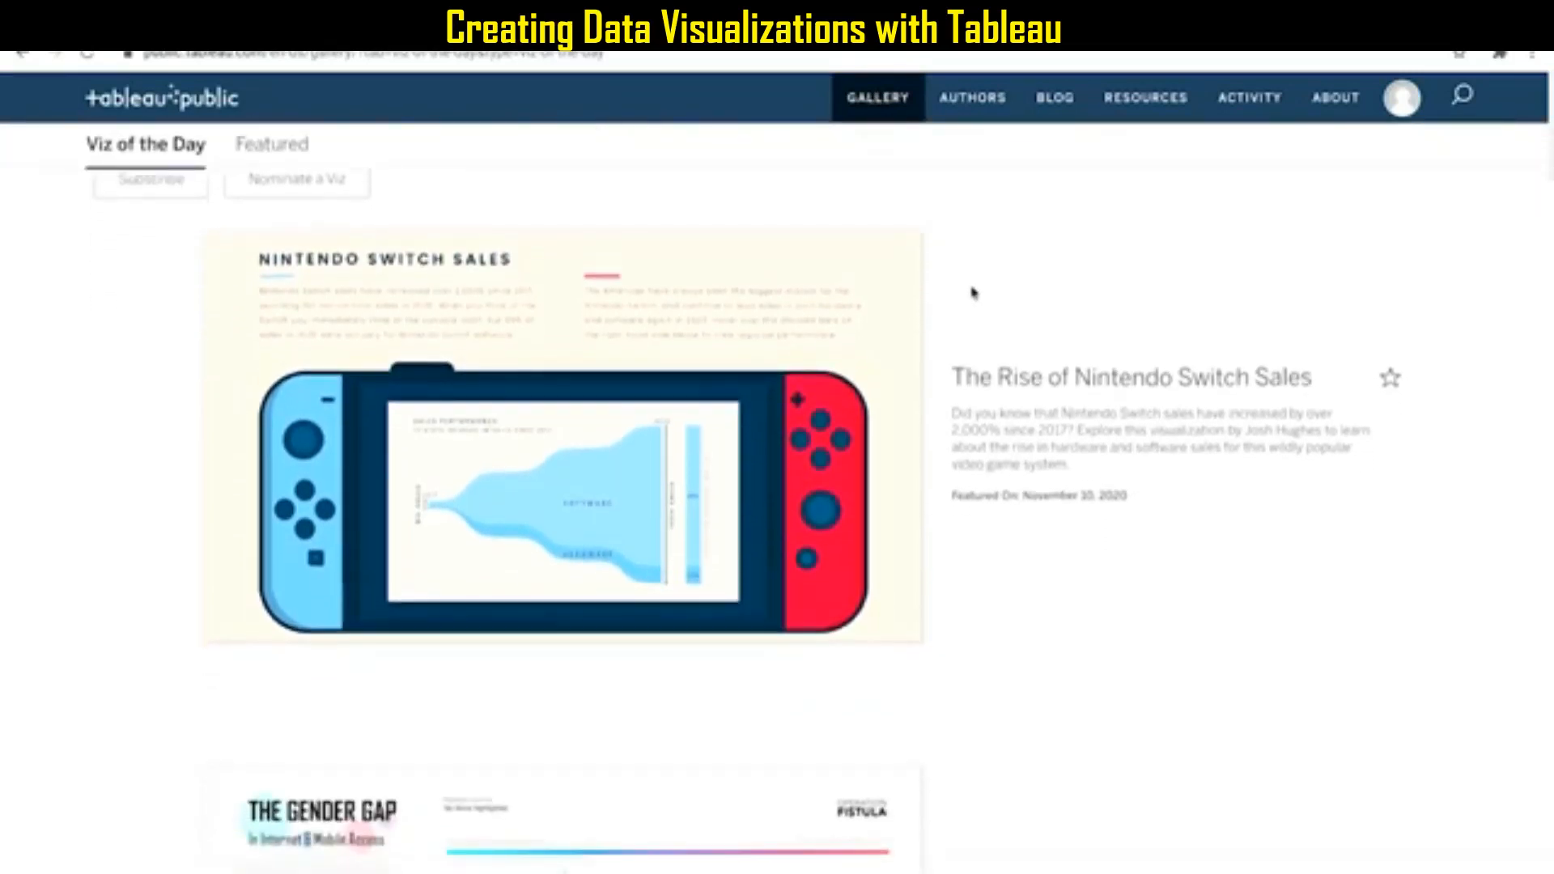
scroll(972, 293, down, 5)
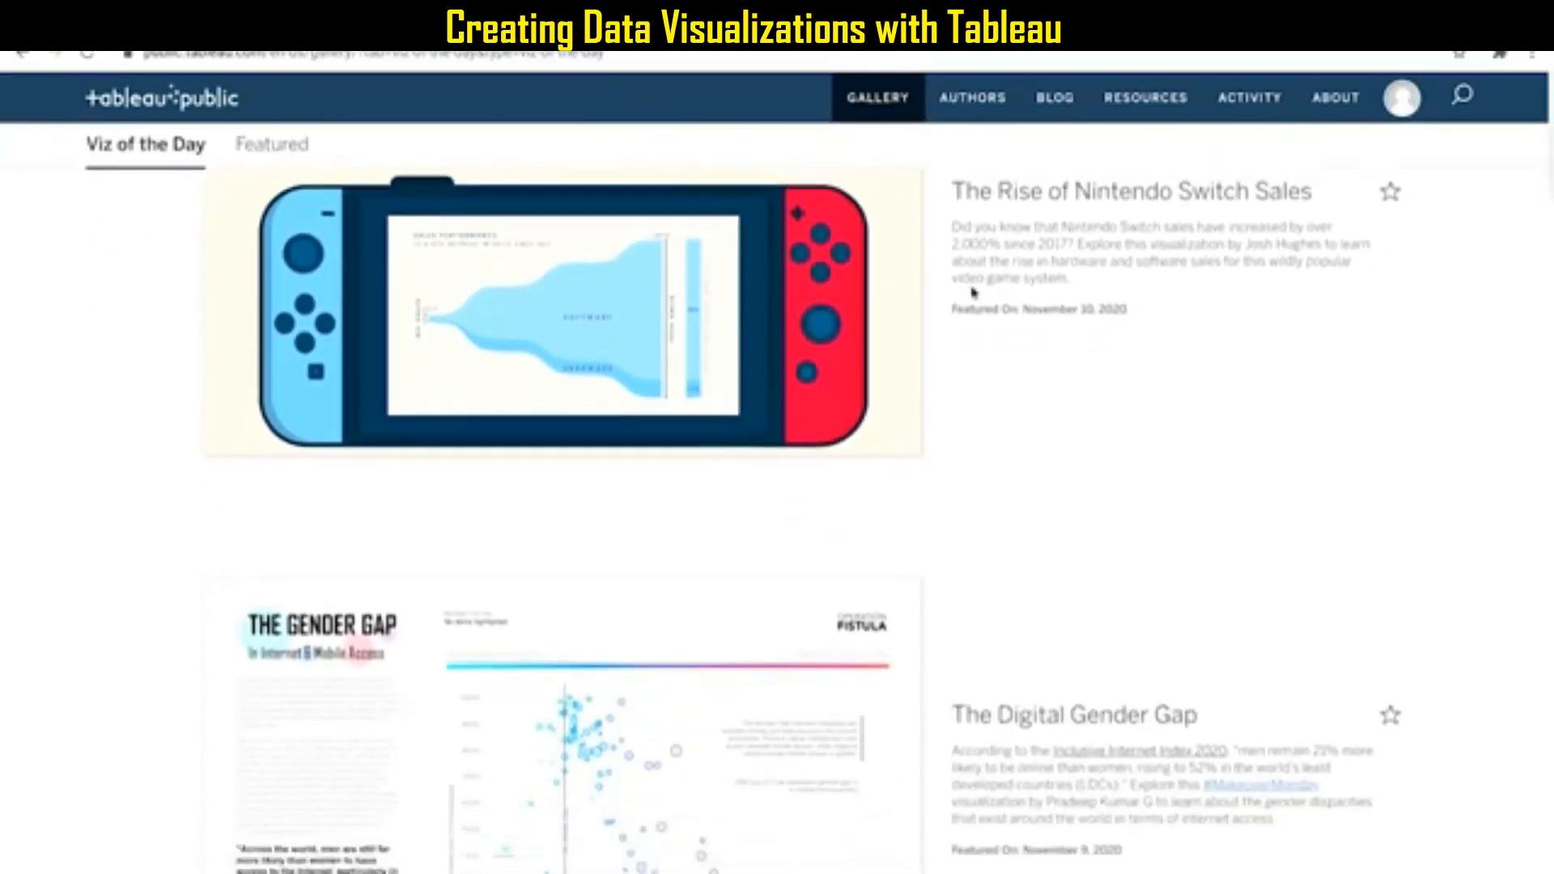
scroll(972, 293, down, 3)
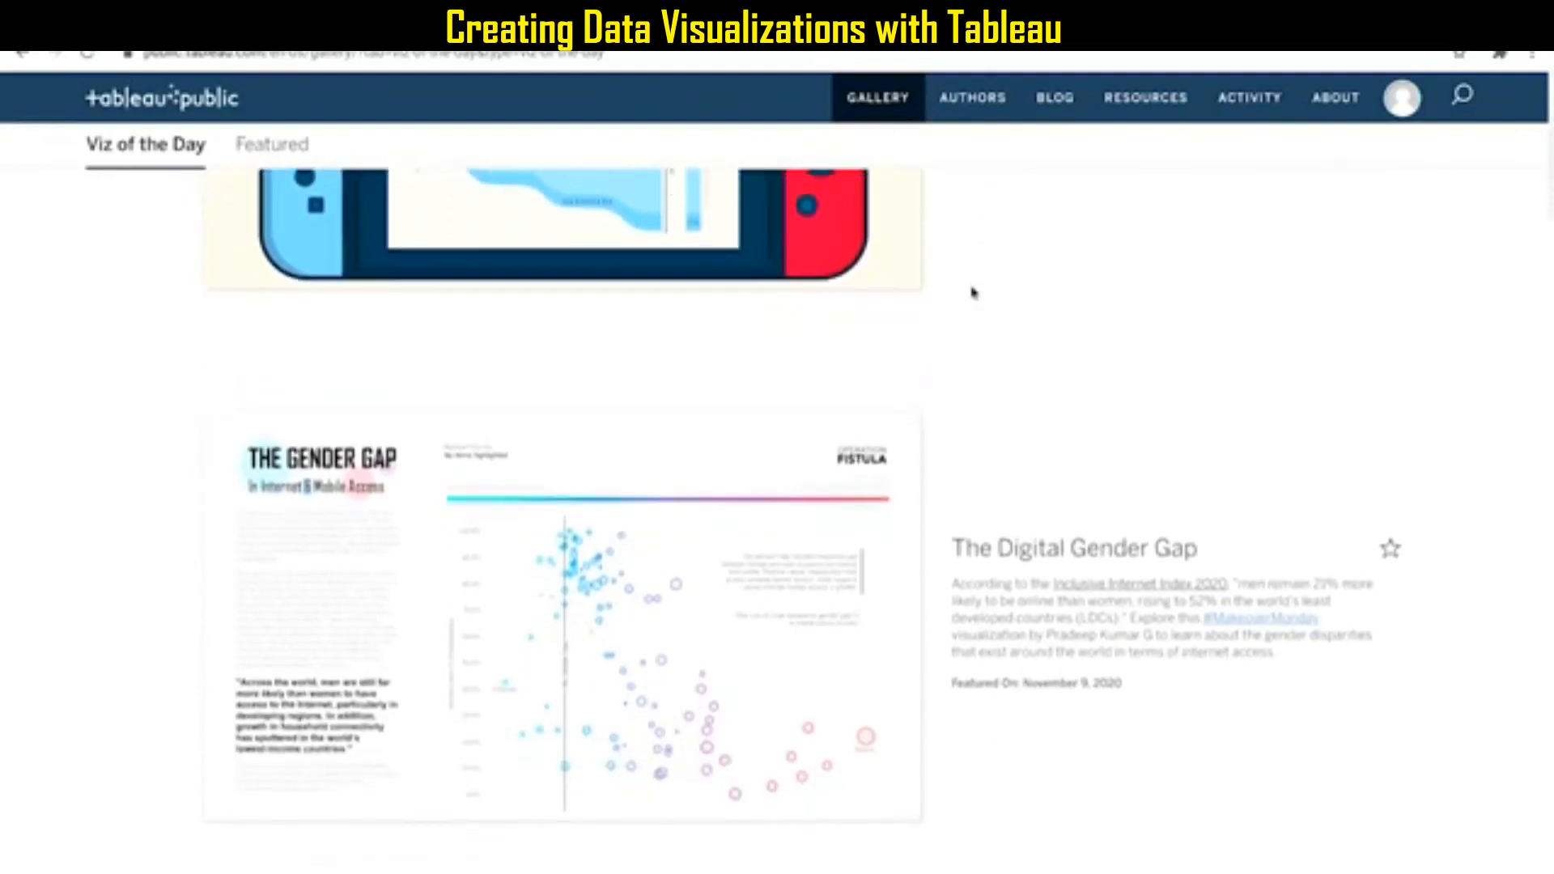
scroll(972, 292, down, 4)
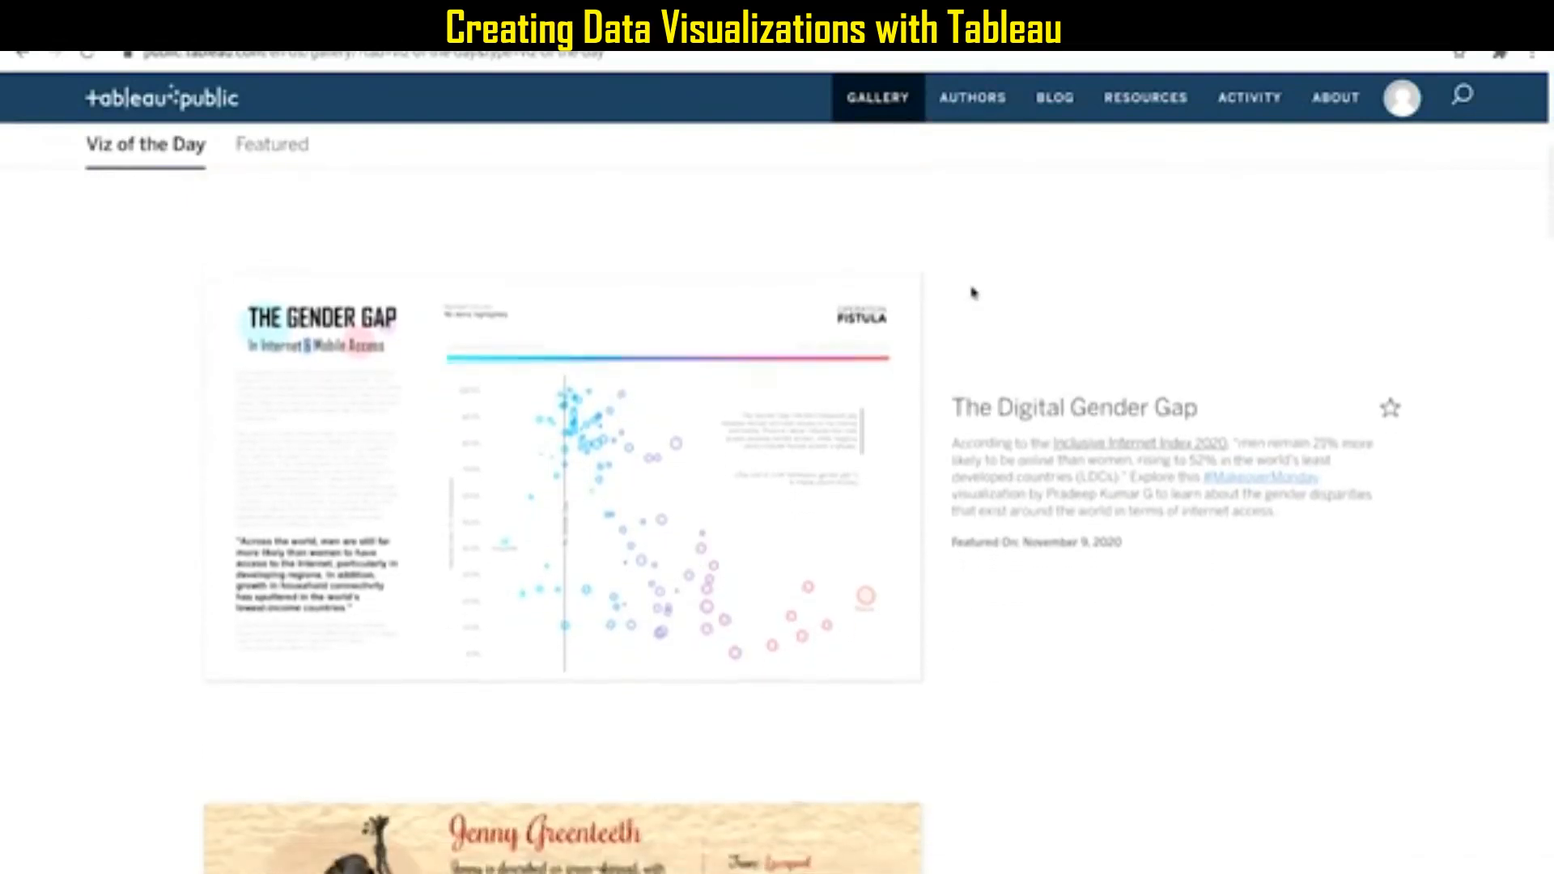
scroll(973, 292, down, 20)
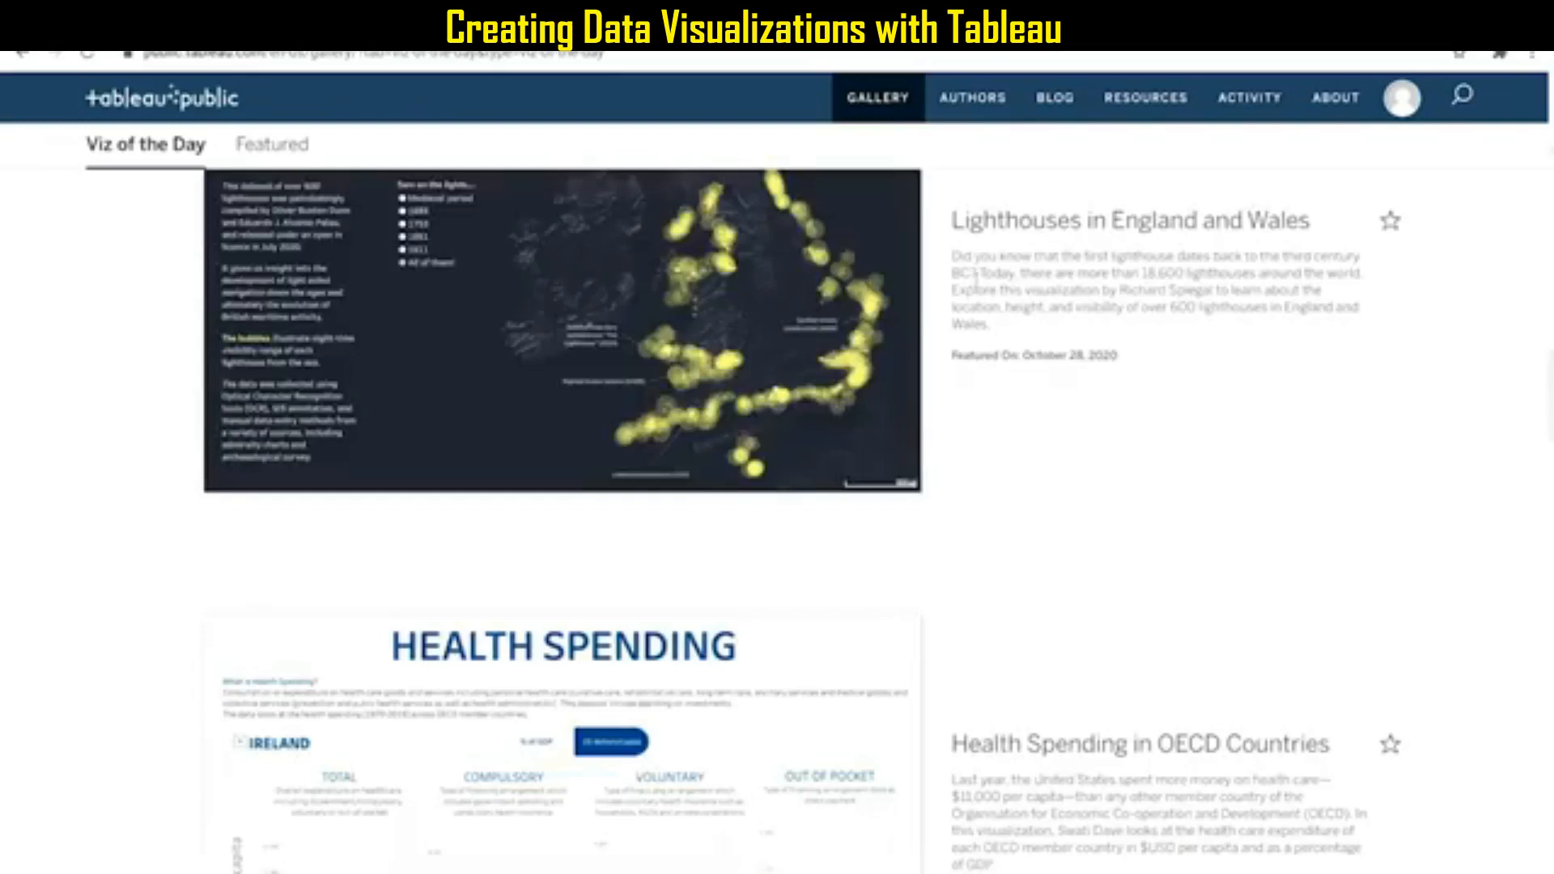
click(1404, 101)
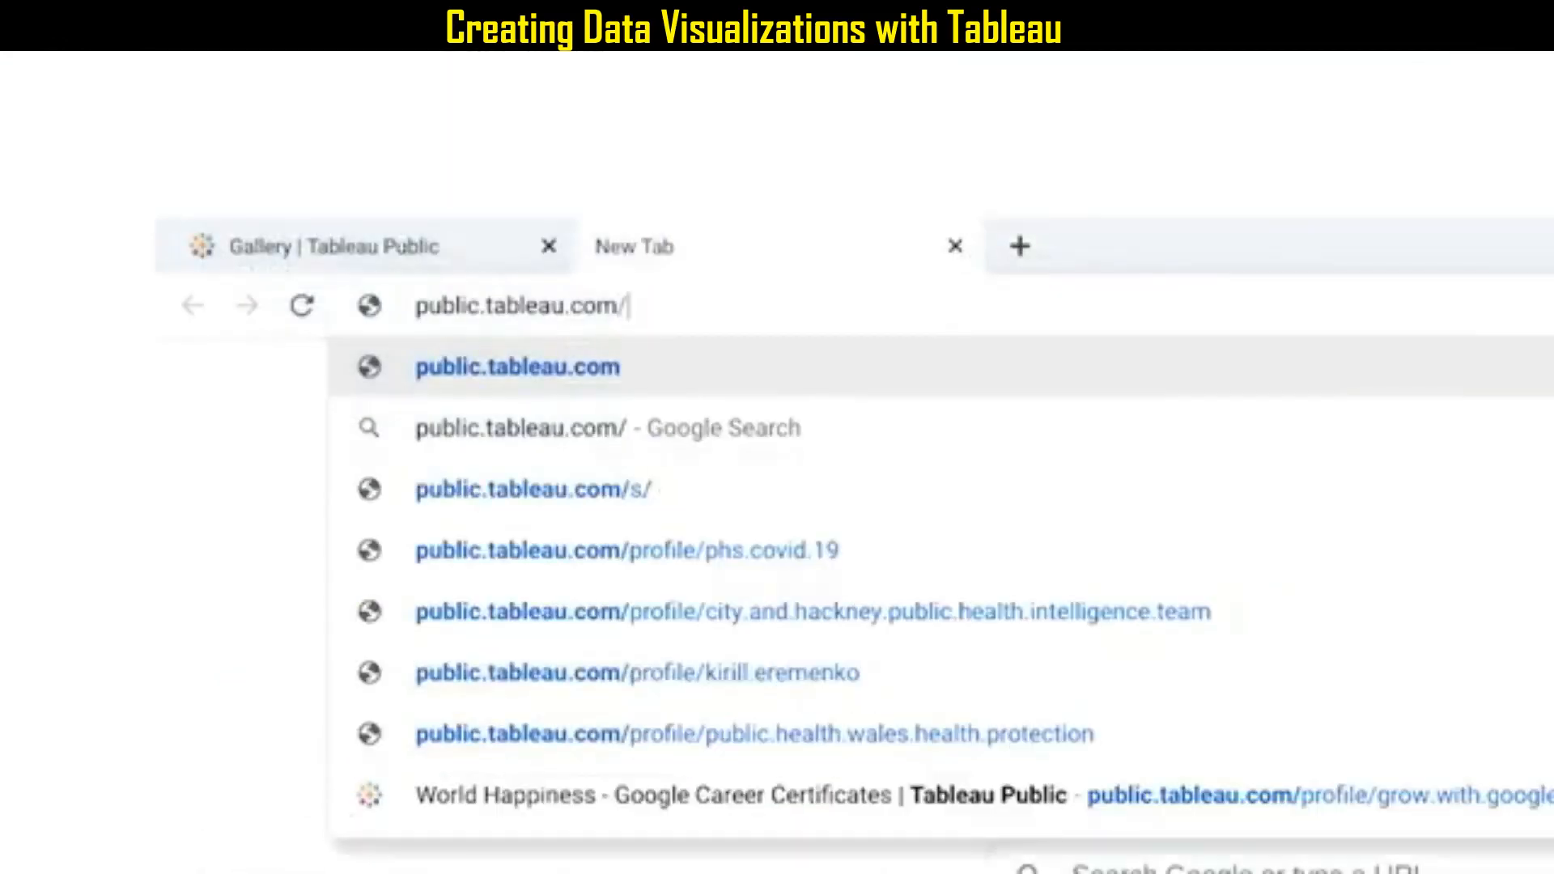
Go to the profile page public.tableau.com/profile/grow.with.google#!/ in a new browser tab.
text(profi)
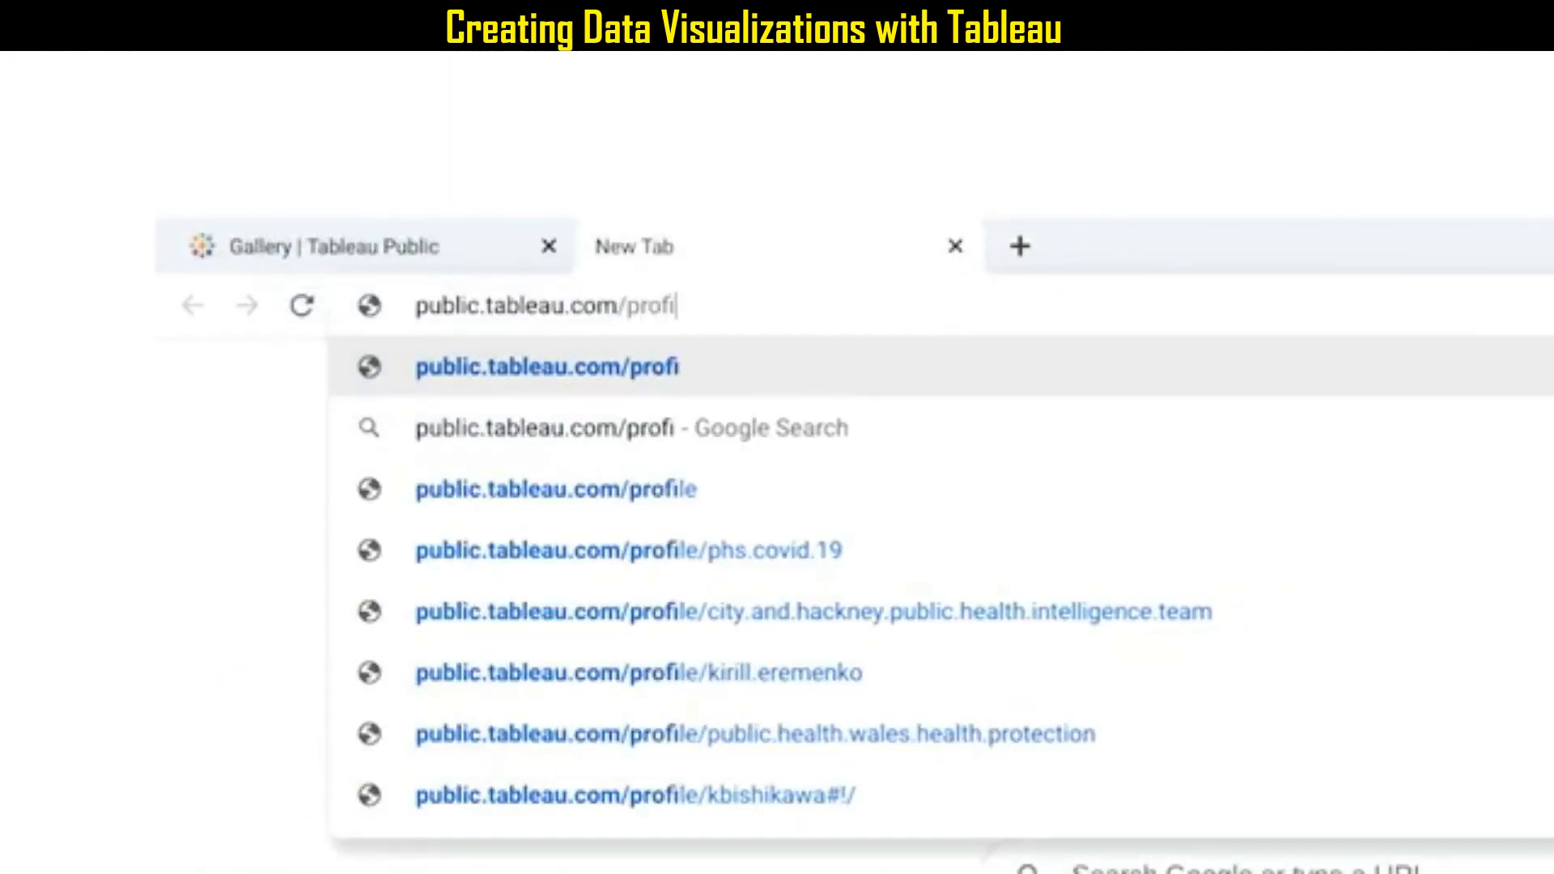
text(le/grow.with)
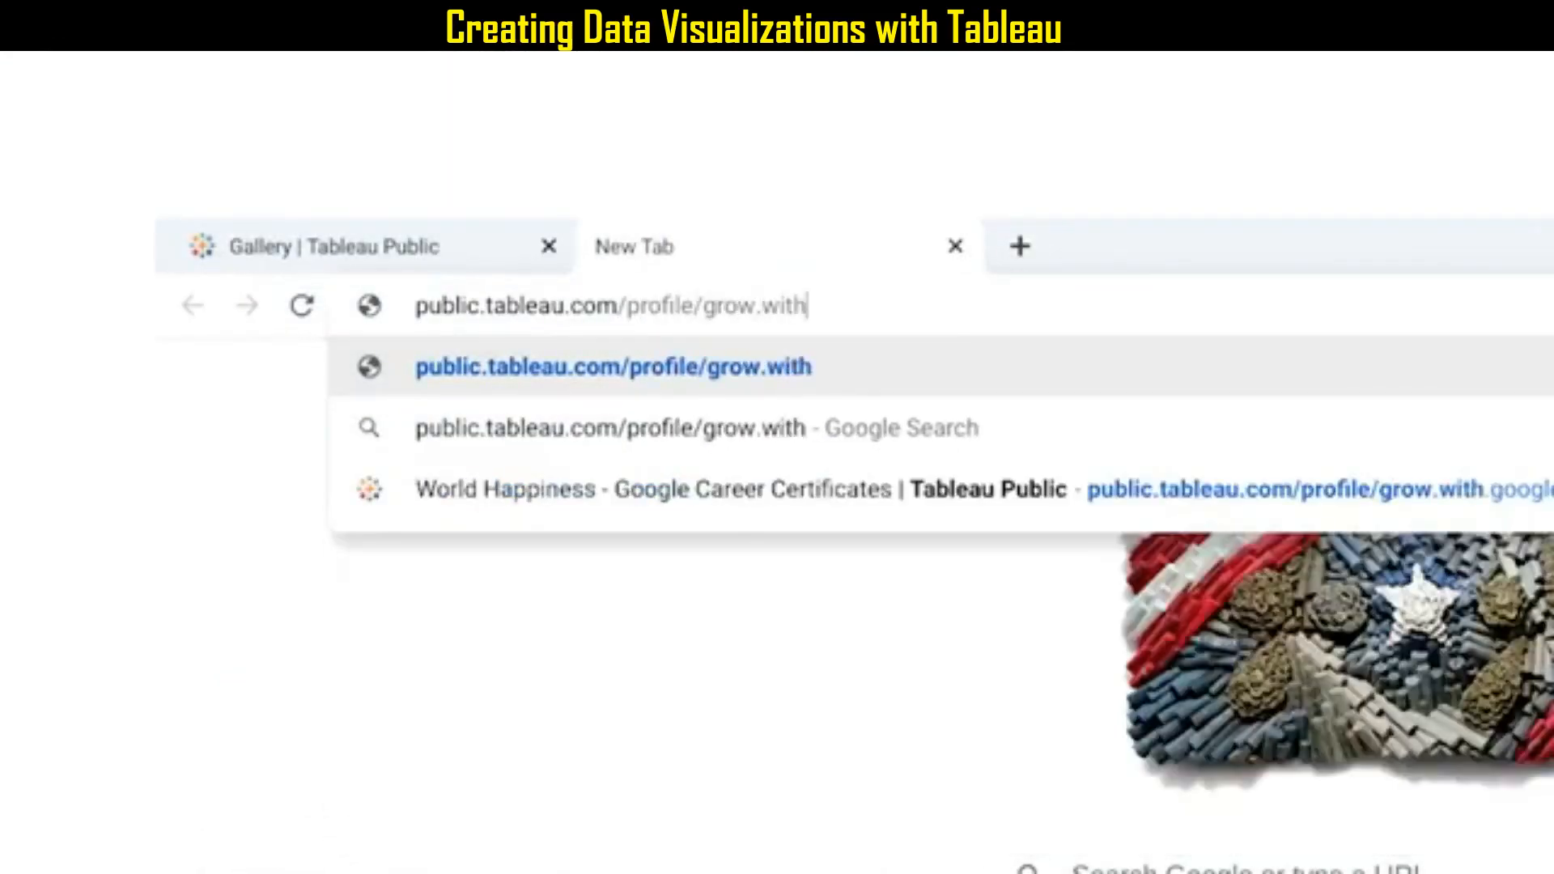
text(.google.)
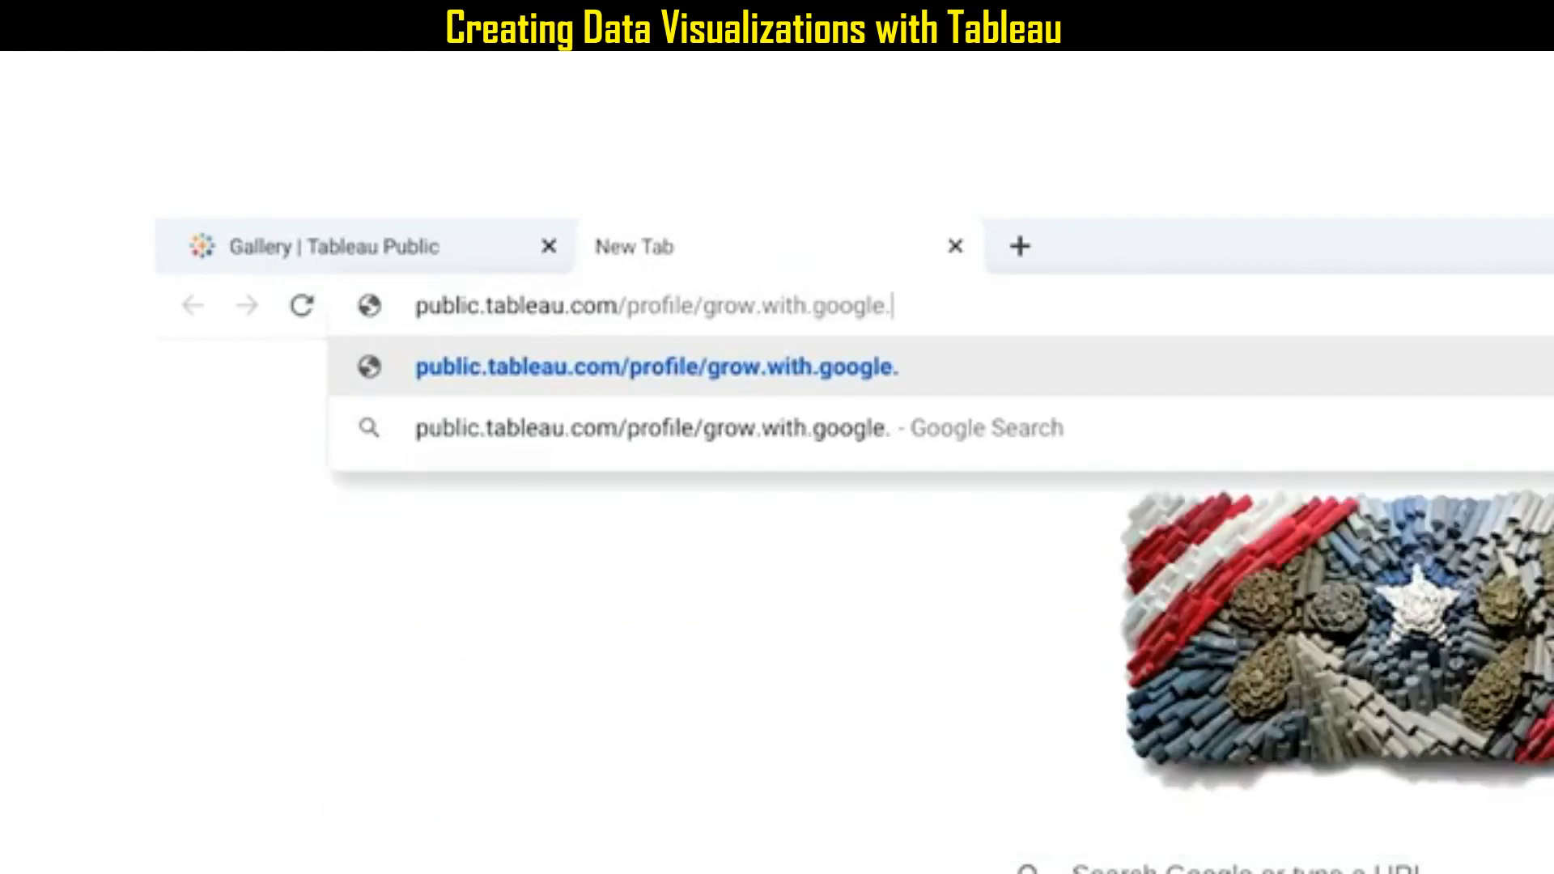
key(BackSpace)
text(#!)
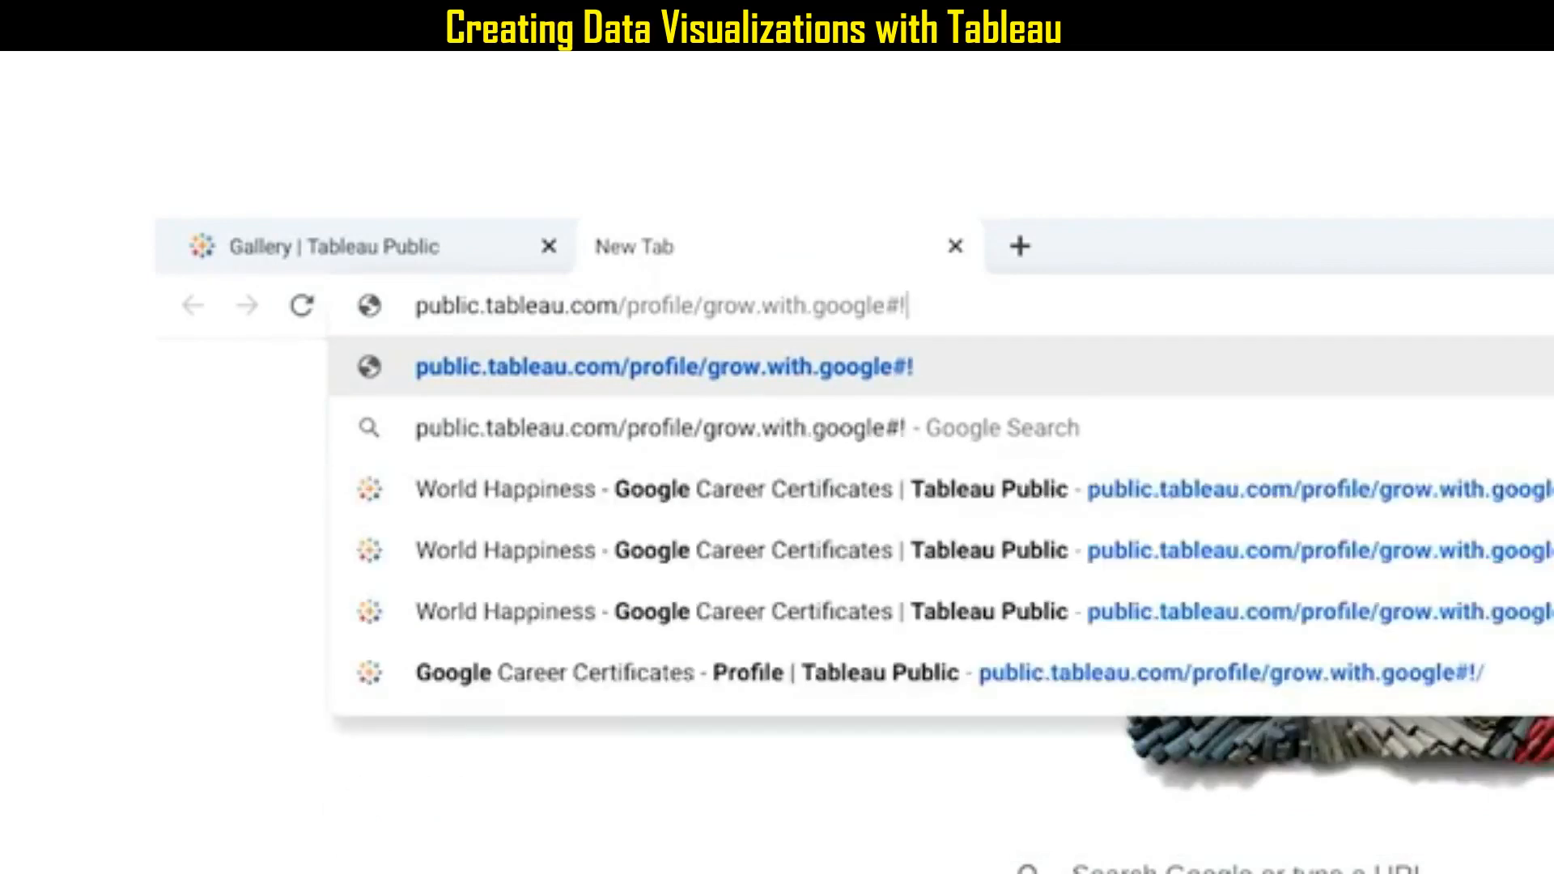
text(/)
key(Return)
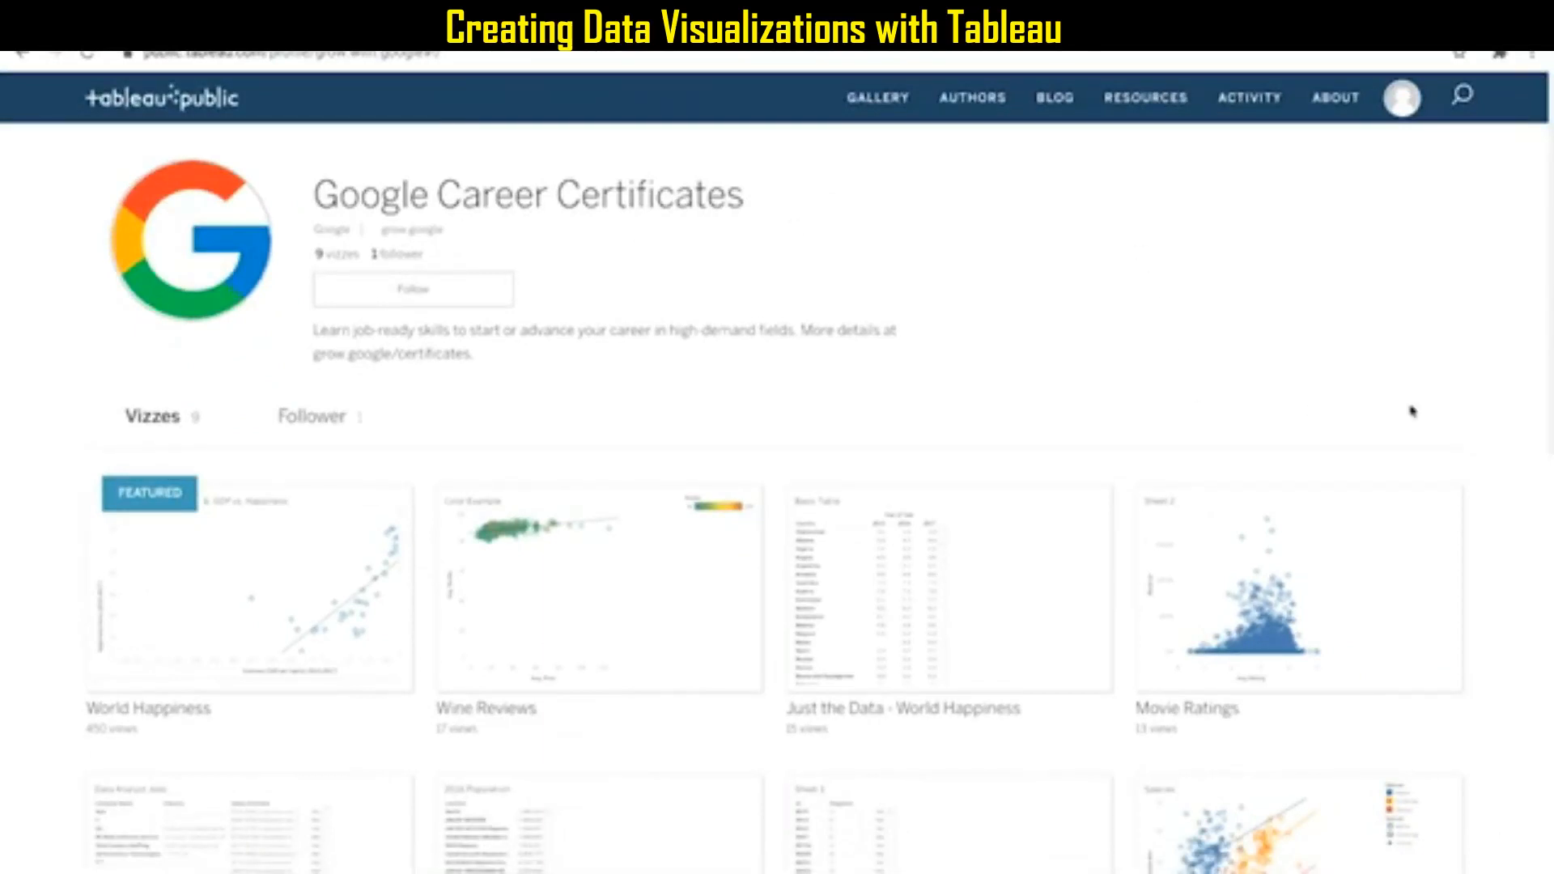
Look over all the vizzes published on the Google Career Certificates profile and return to the start of the page.
scroll(1414, 412, down, 3)
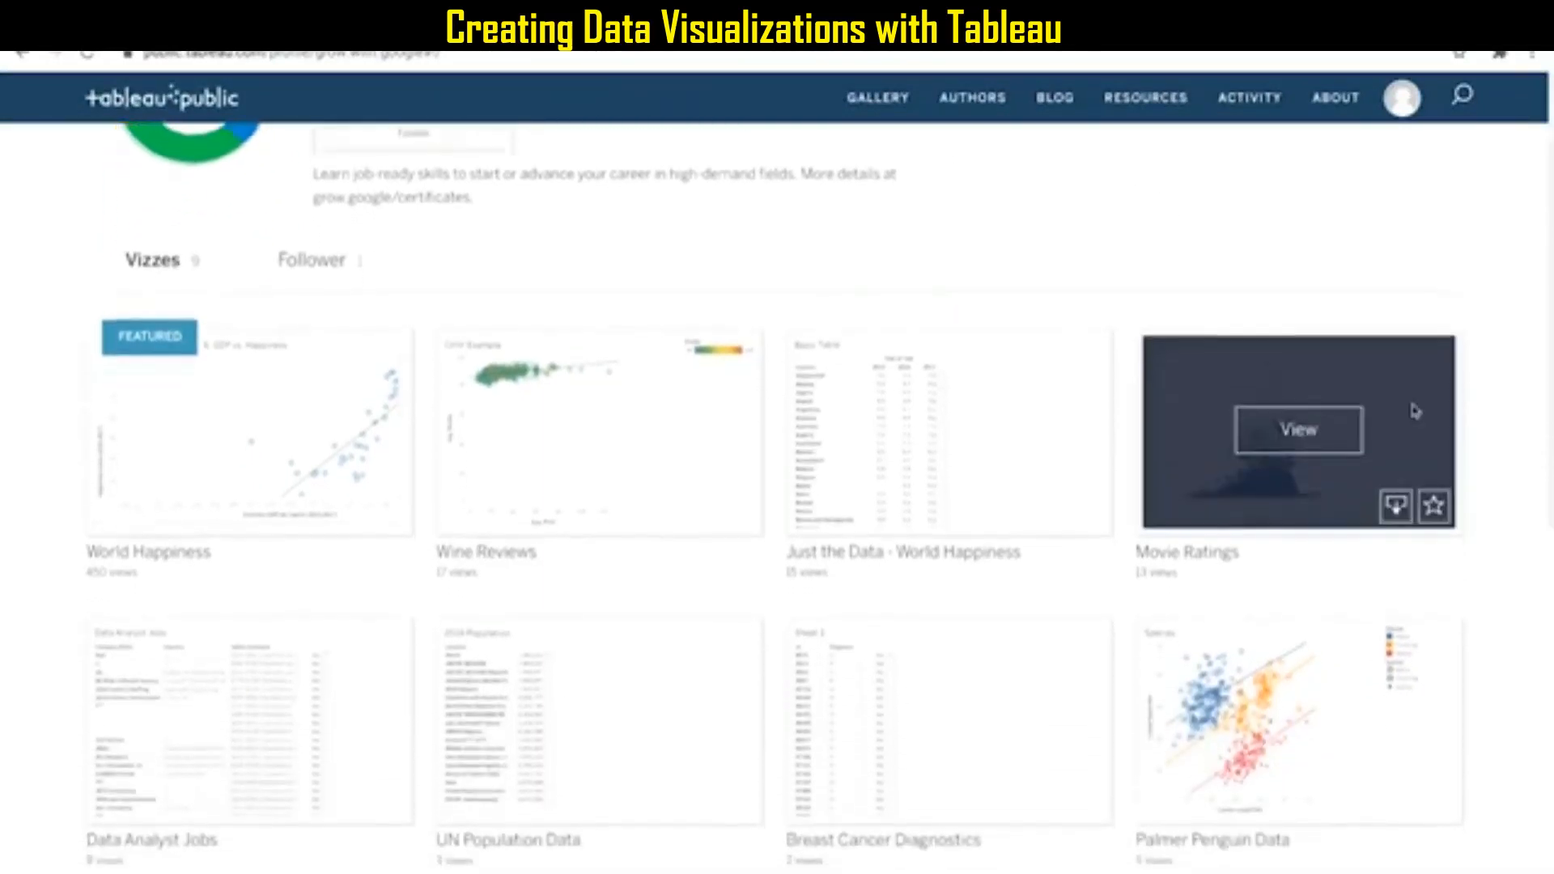
scroll(1502, 416, down, 2)
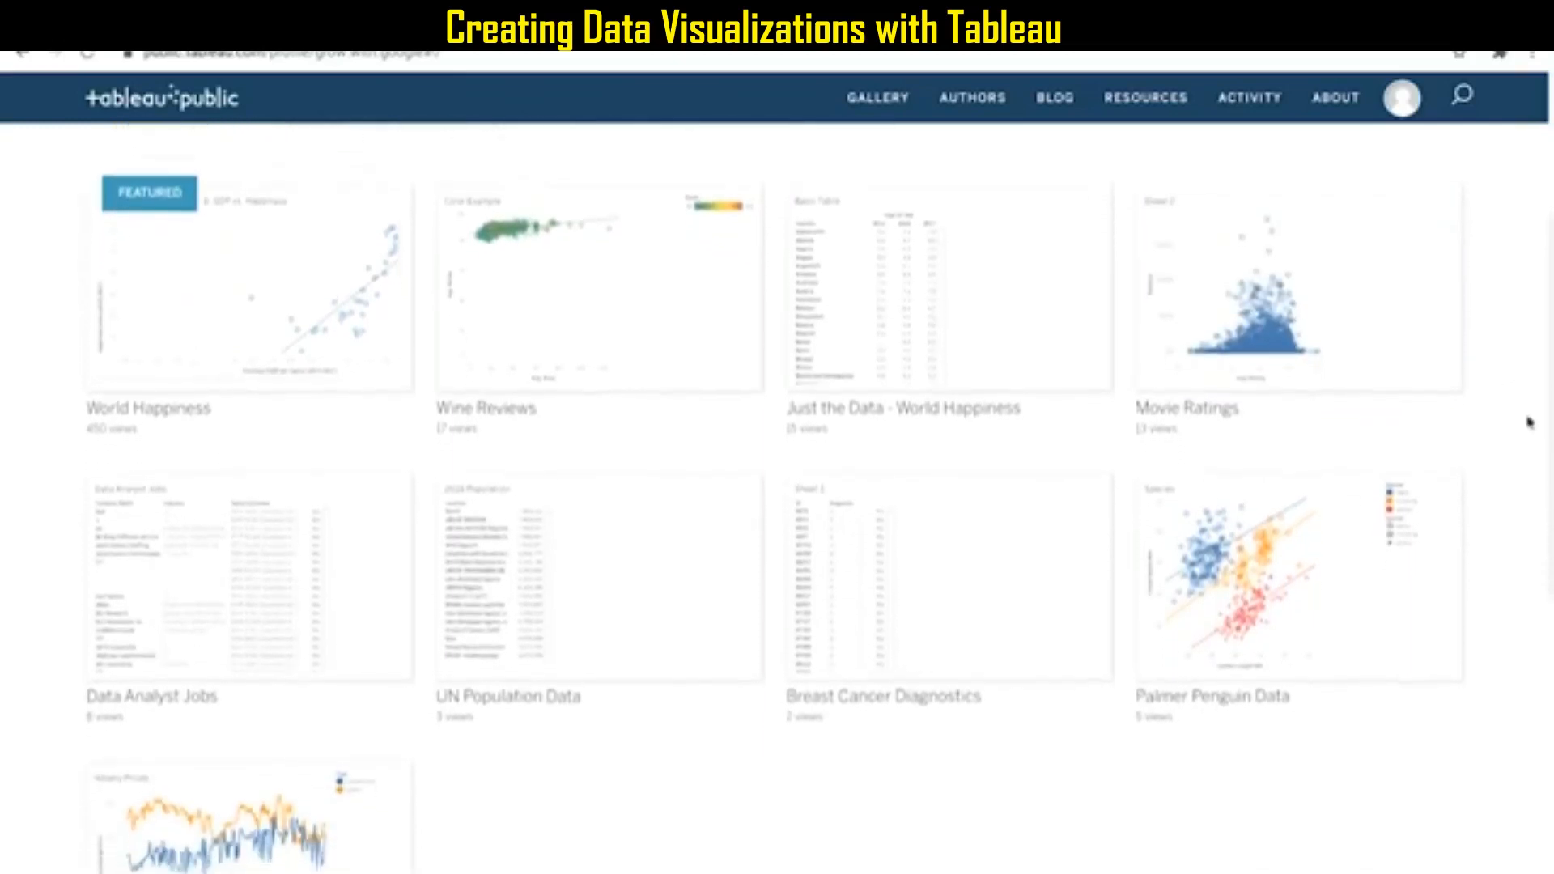
scroll(1529, 422, down, 2)
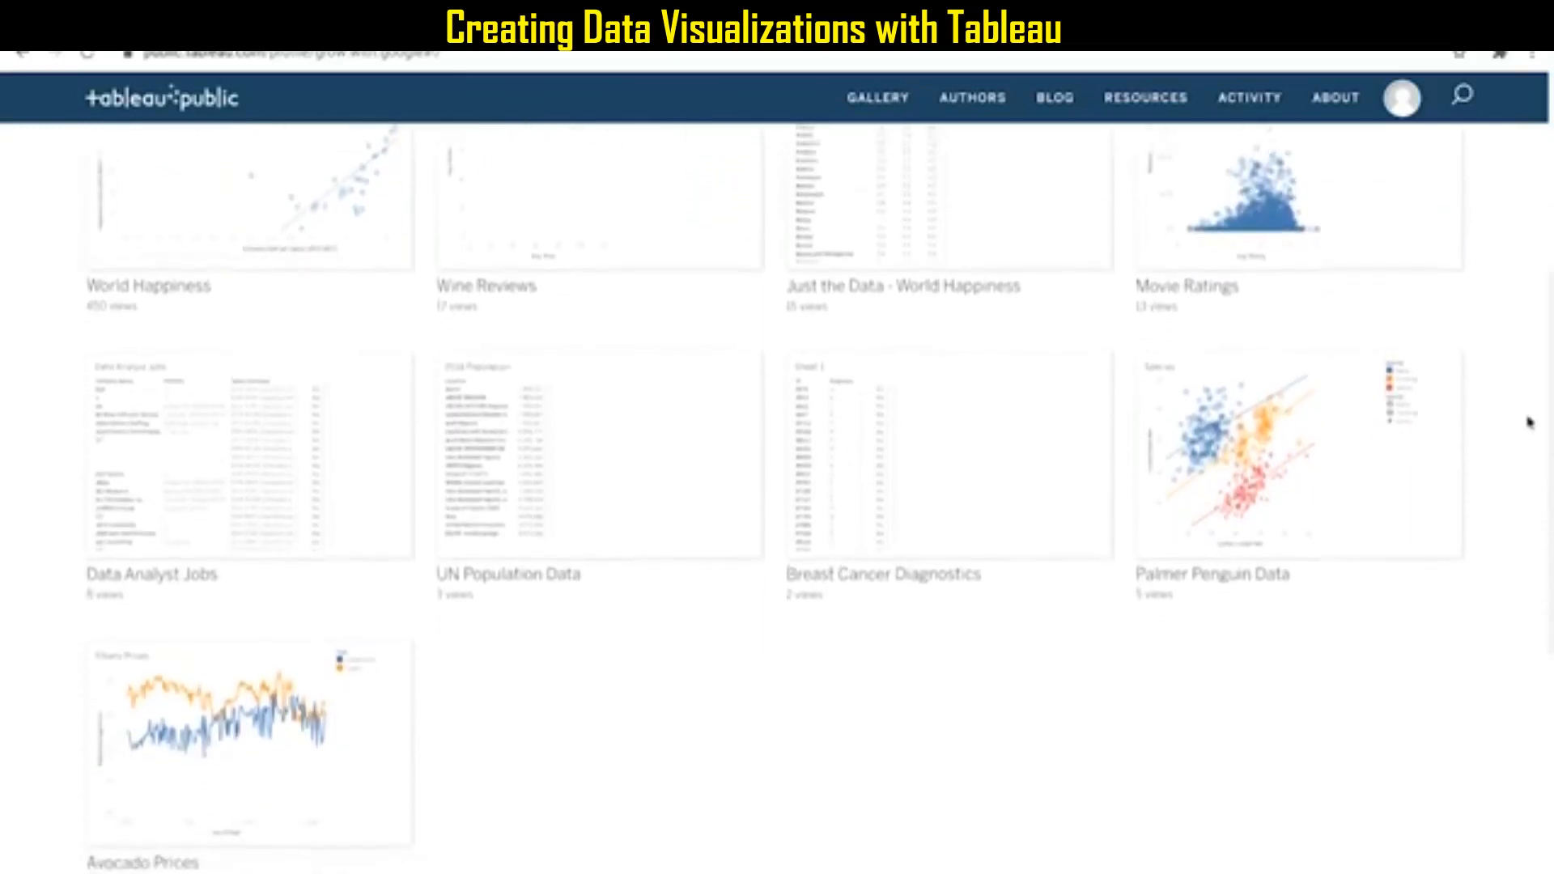
scroll(1529, 422, down, 4)
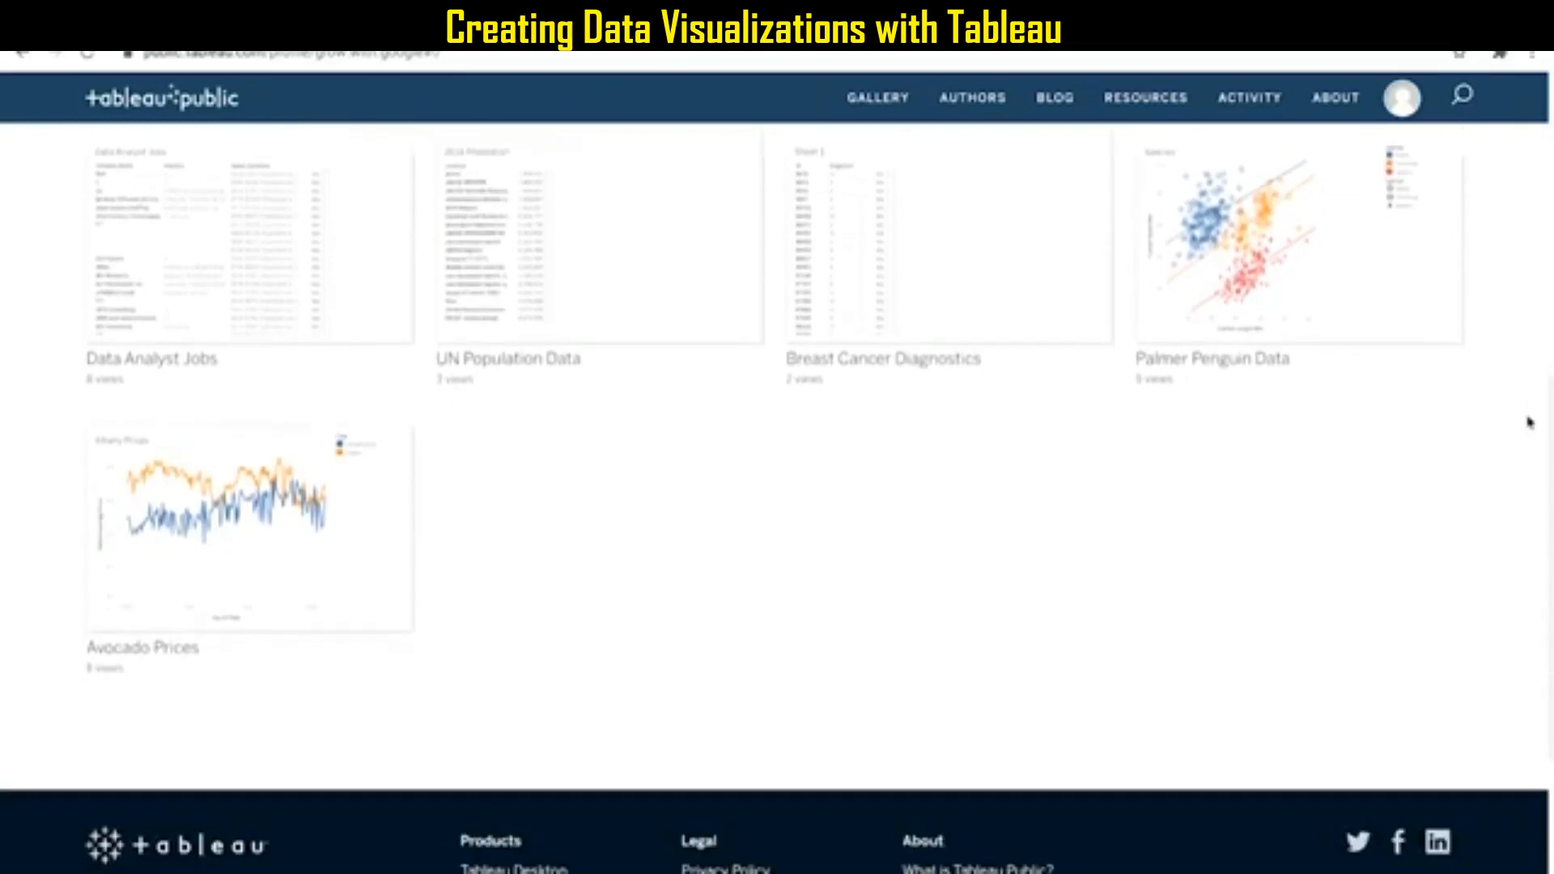
scroll(1529, 421, up, 2)
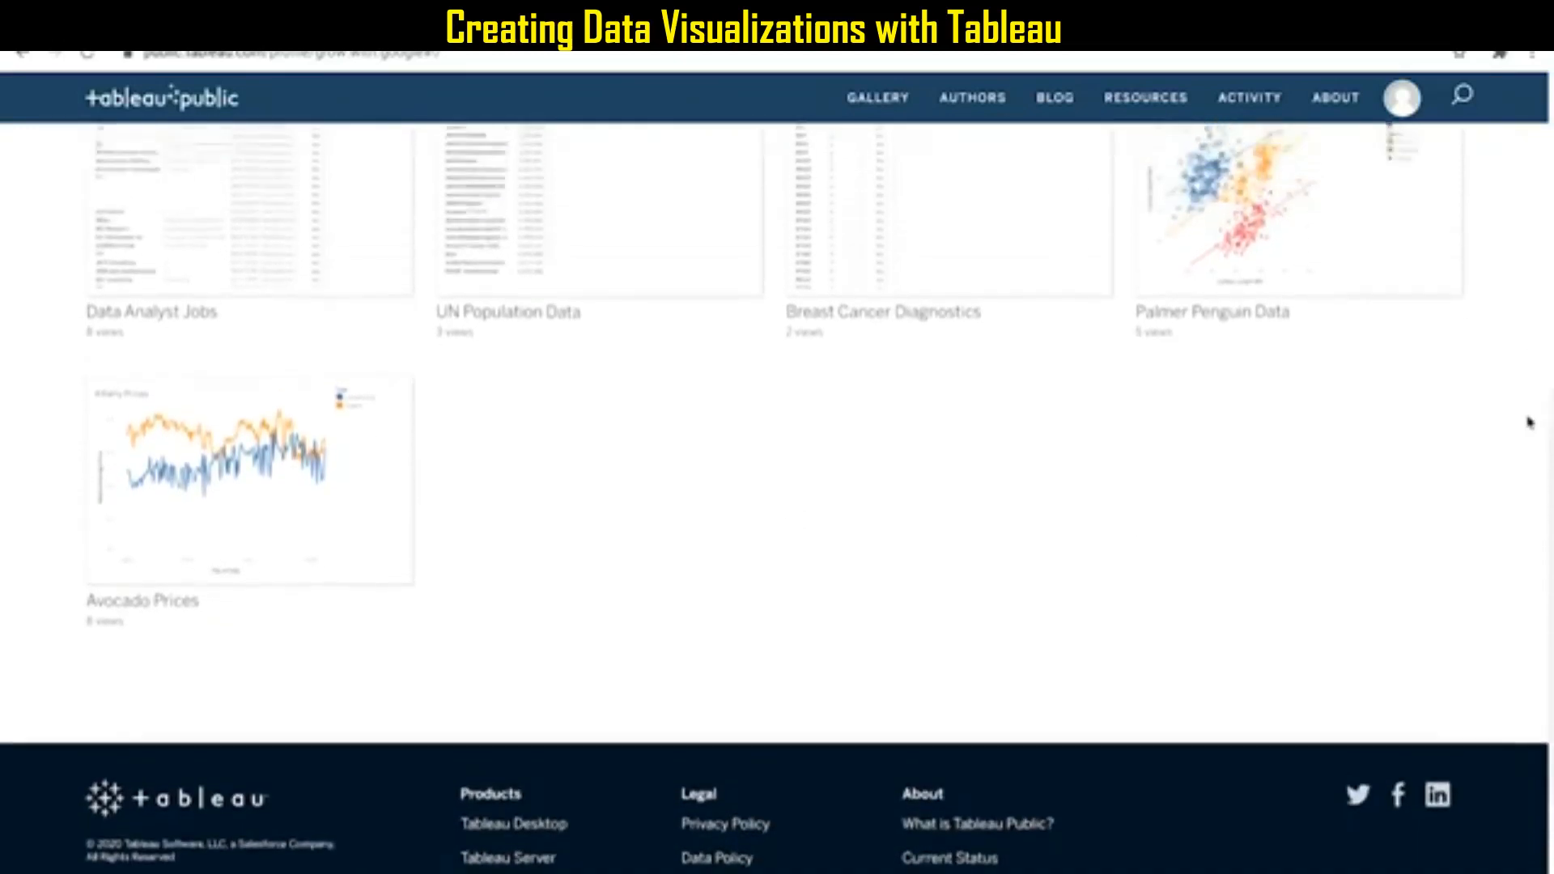
scroll(1530, 422, up, 2)
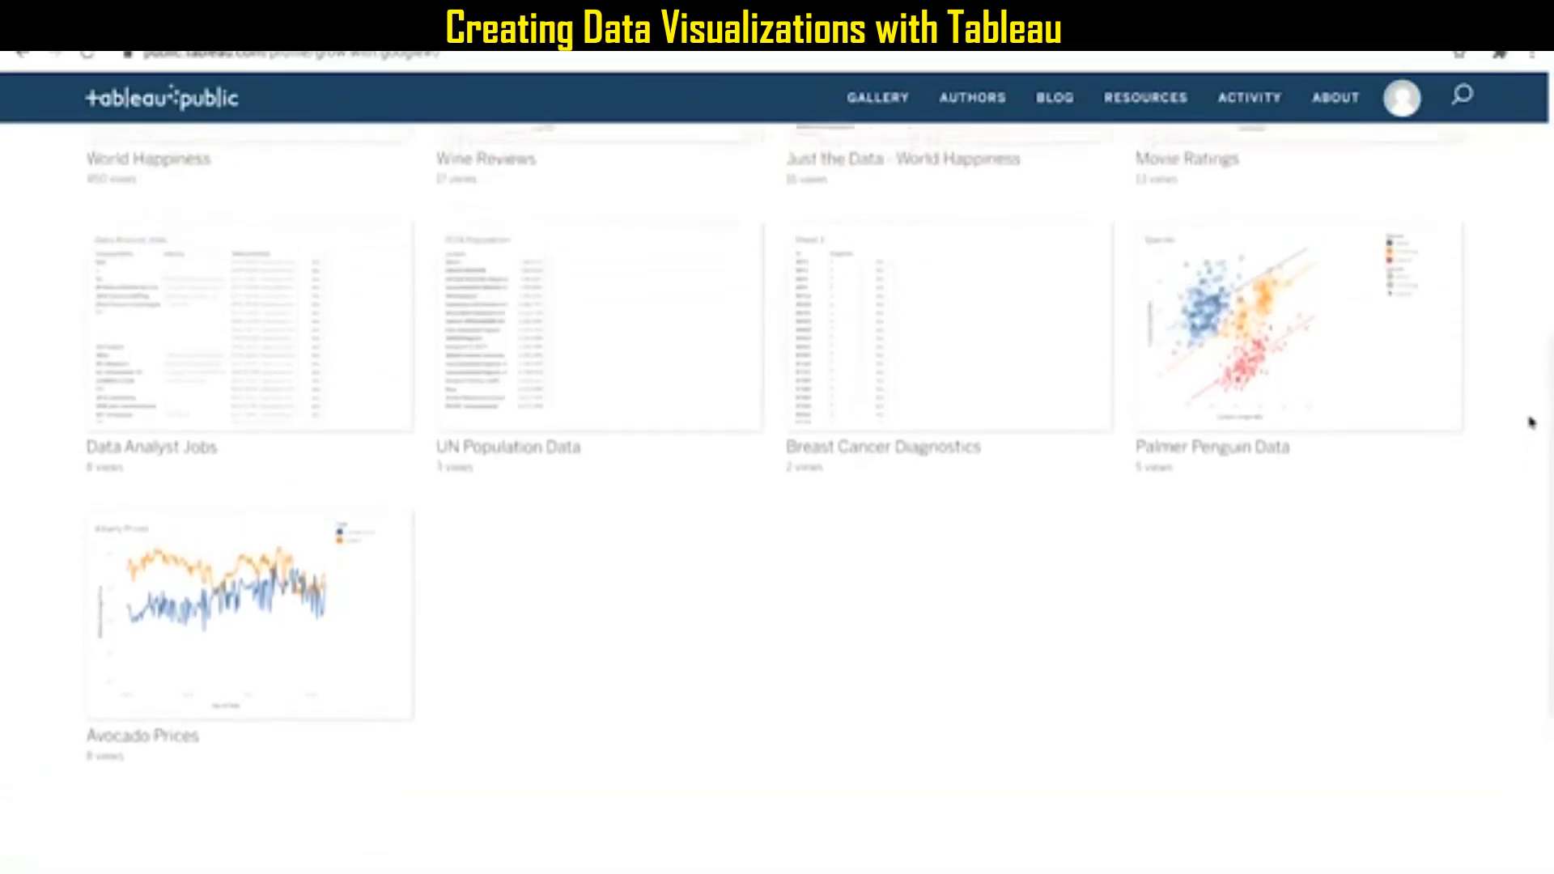
scroll(1530, 421, up, 1)
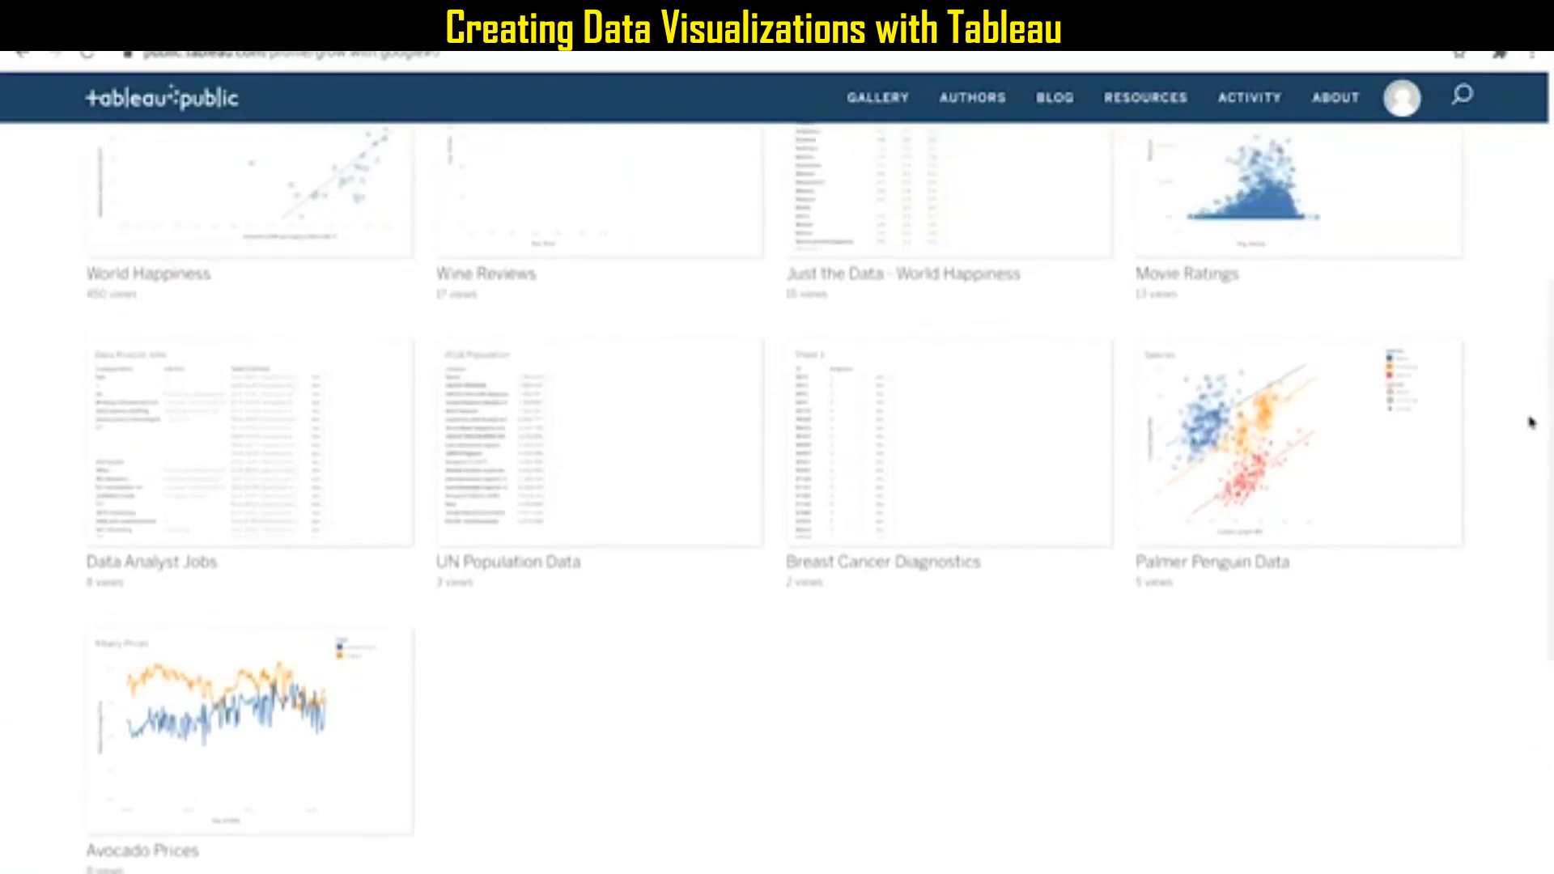
scroll(1530, 422, up, 1)
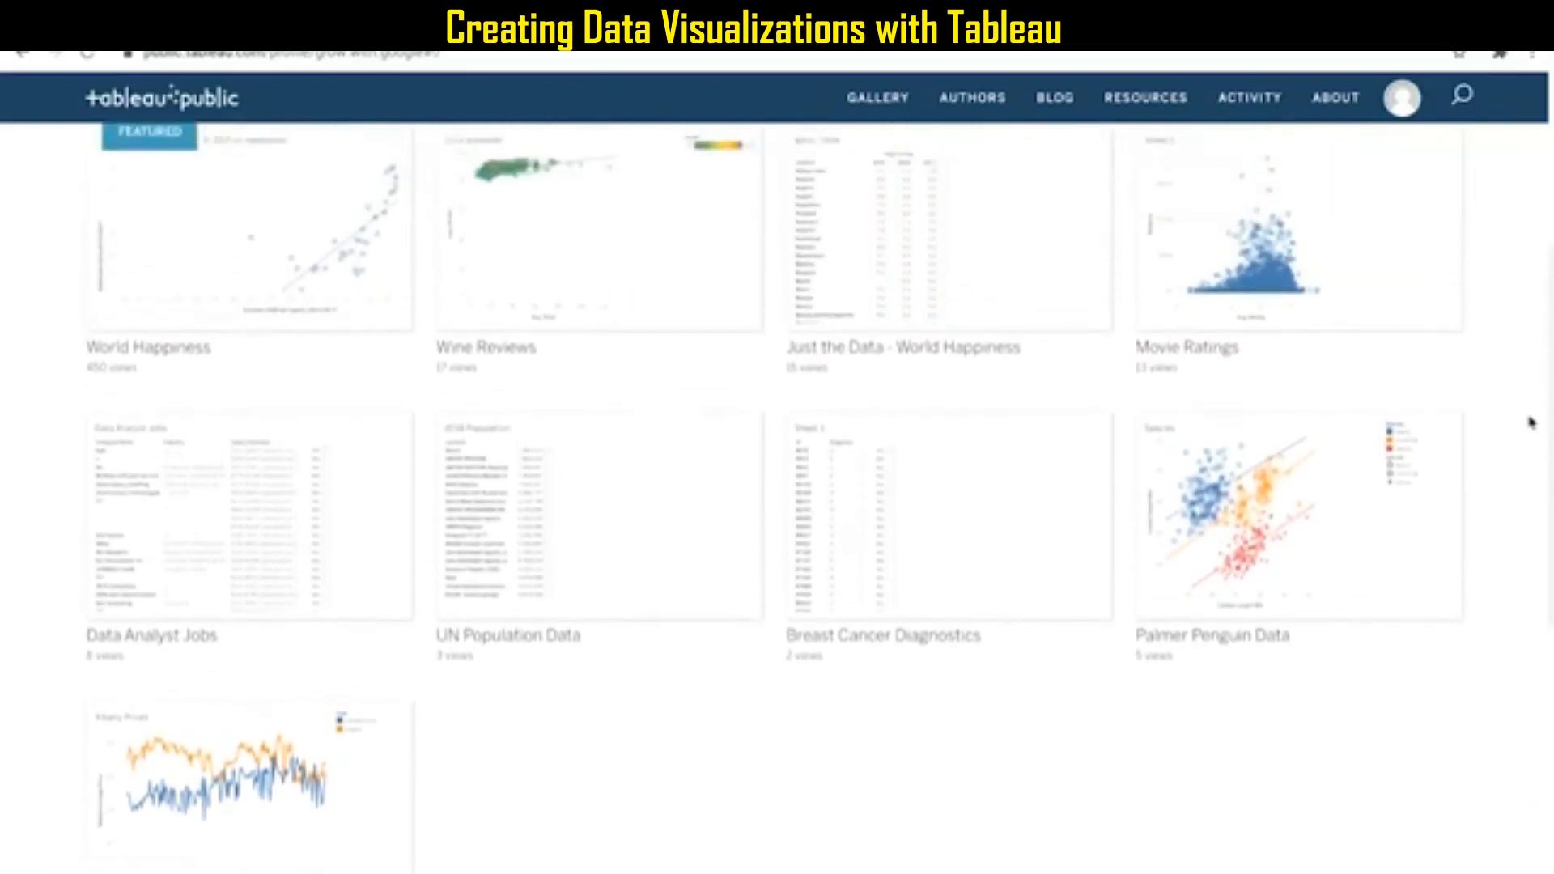
scroll(1530, 421, up, 2)
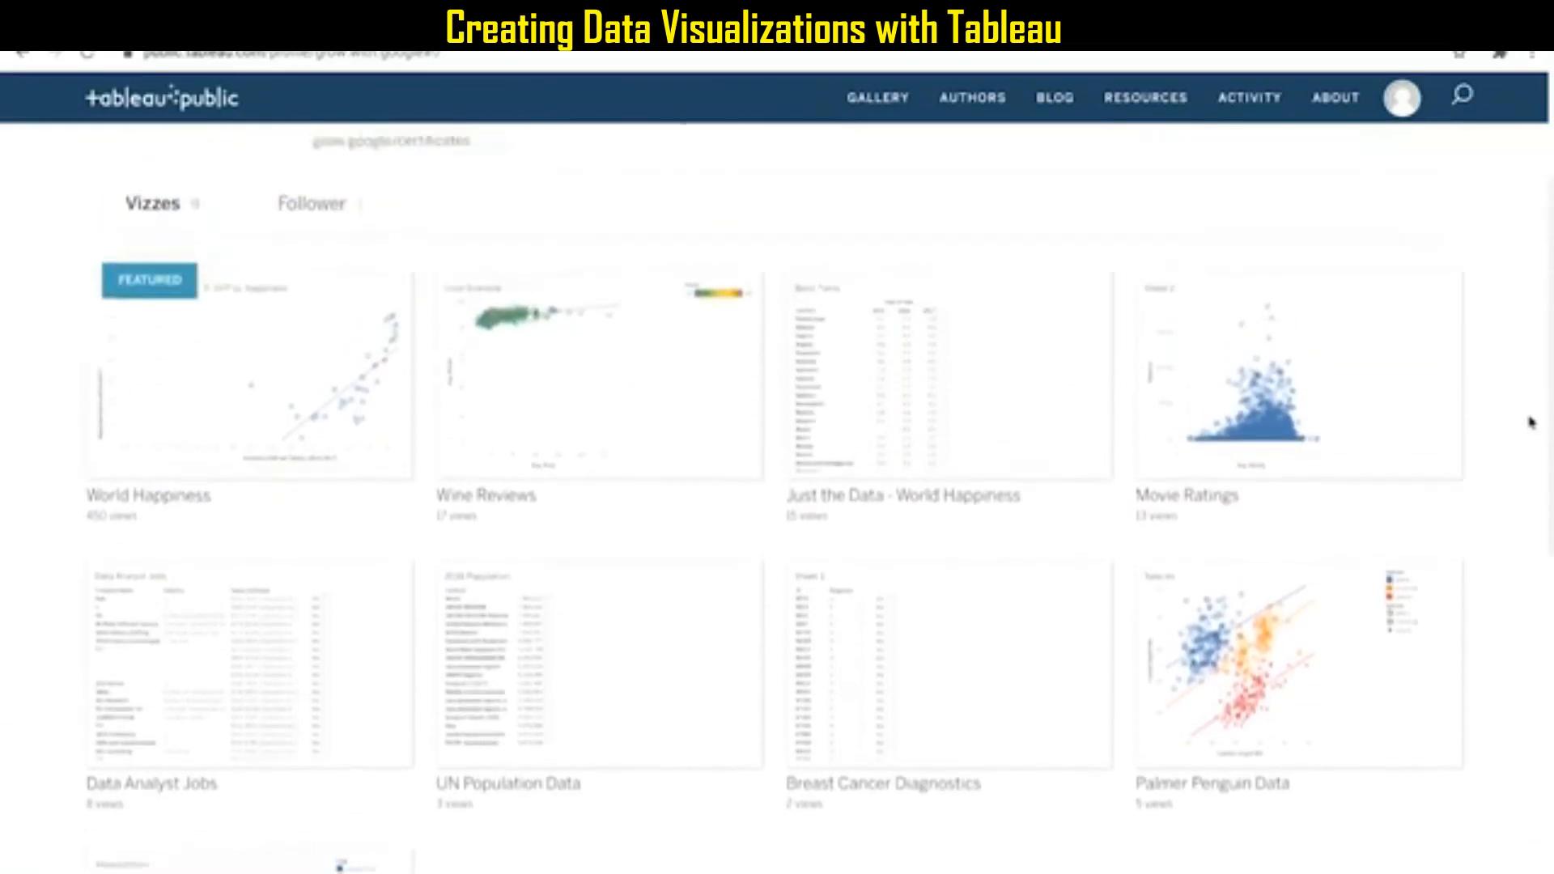
scroll(1530, 421, up, 1)
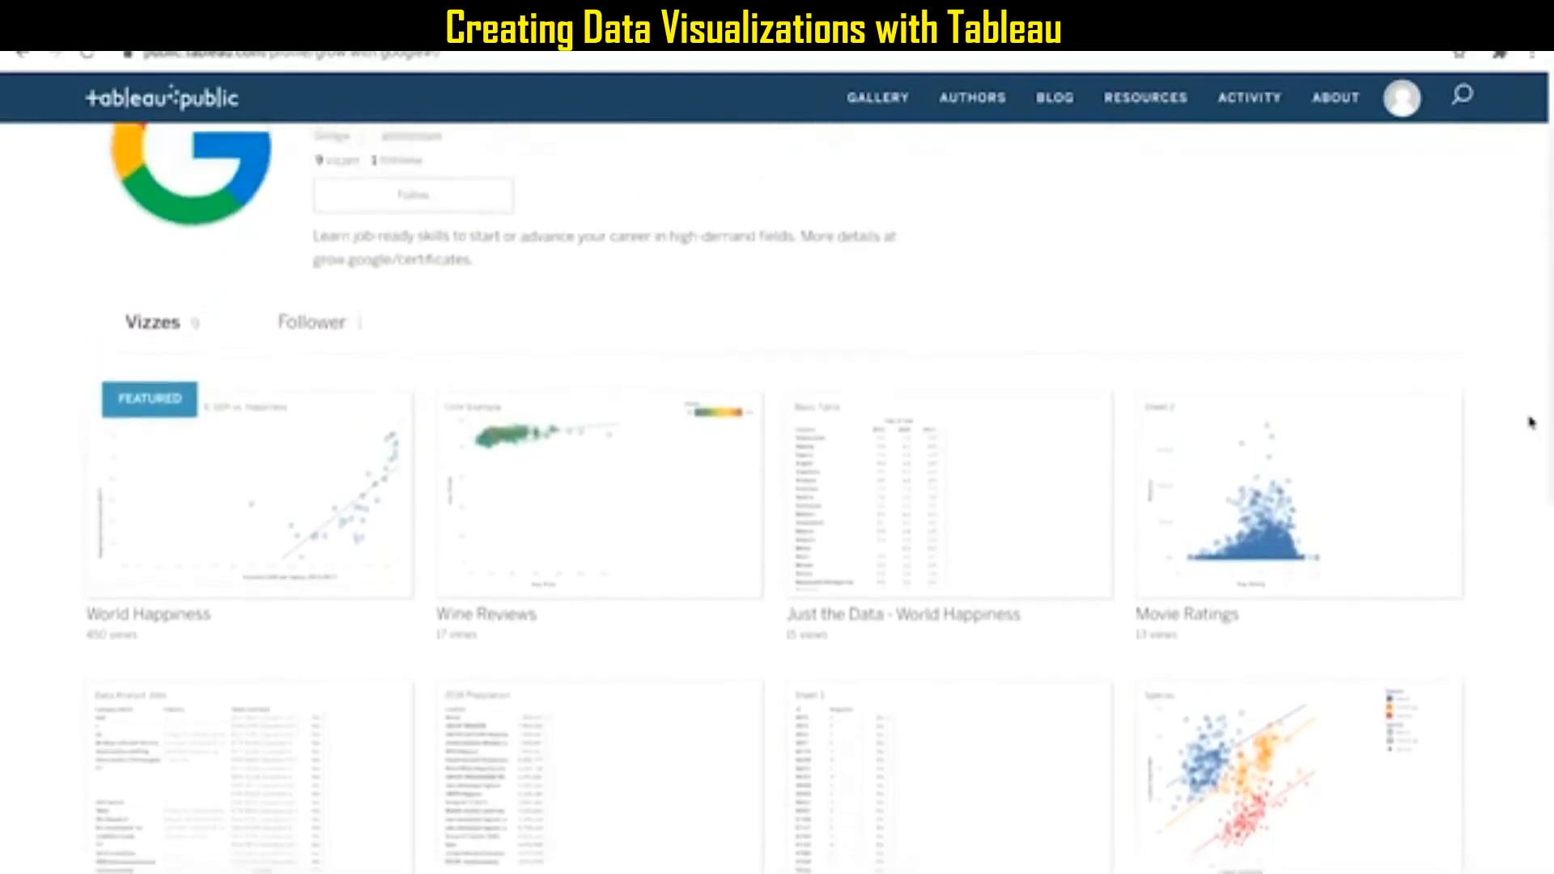
scroll(1530, 421, up, 1)
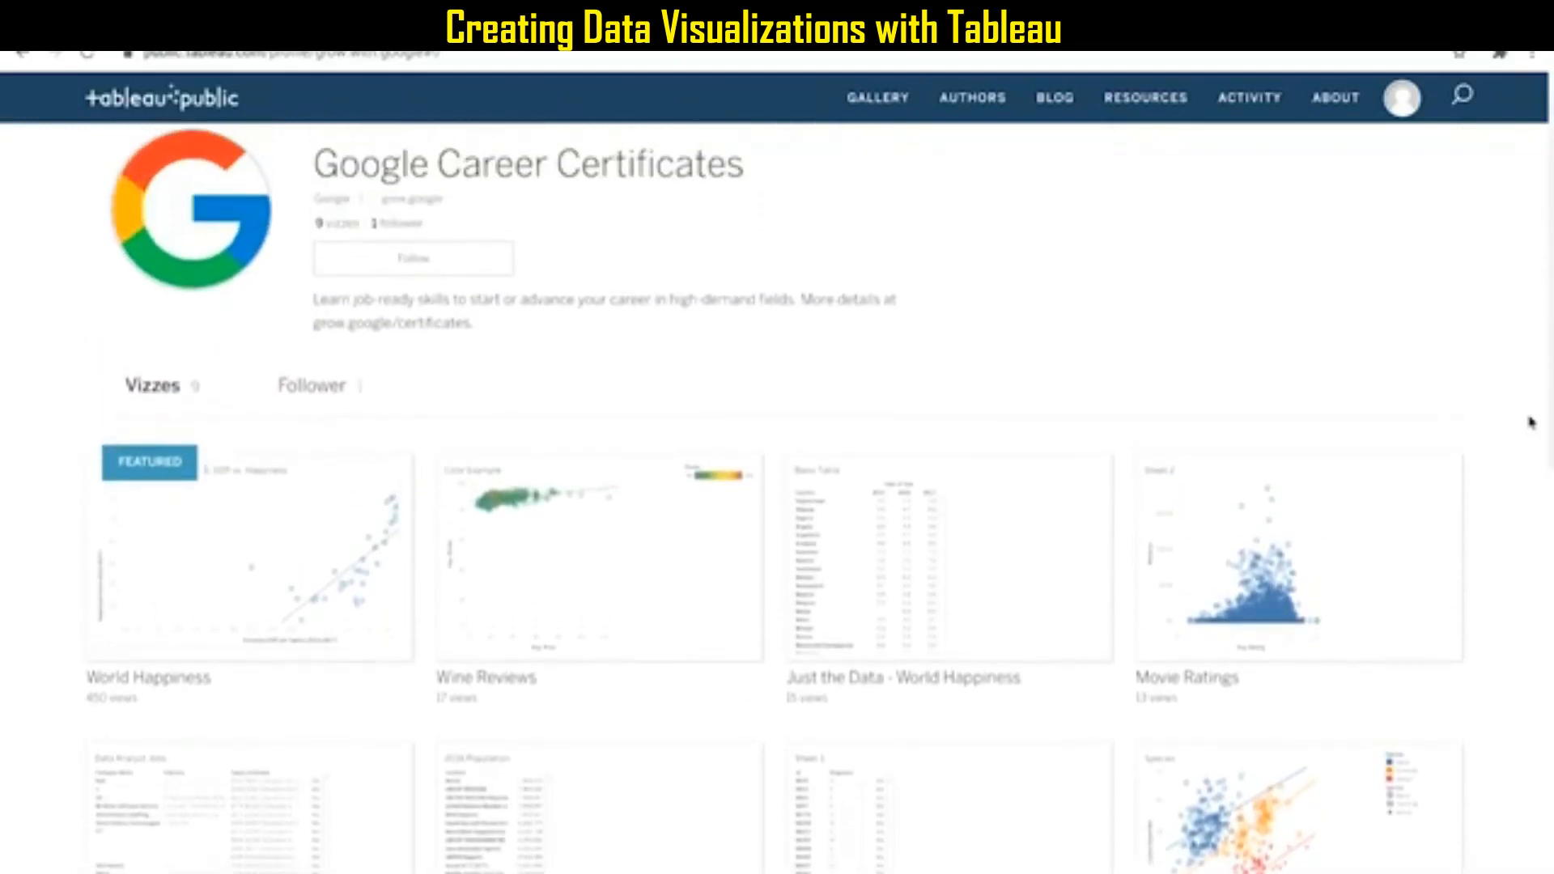
Open the "Just the Data - World Happiness" viz for editing with Explore (Beta) and add a new worksheet.
mouse_move(942, 571)
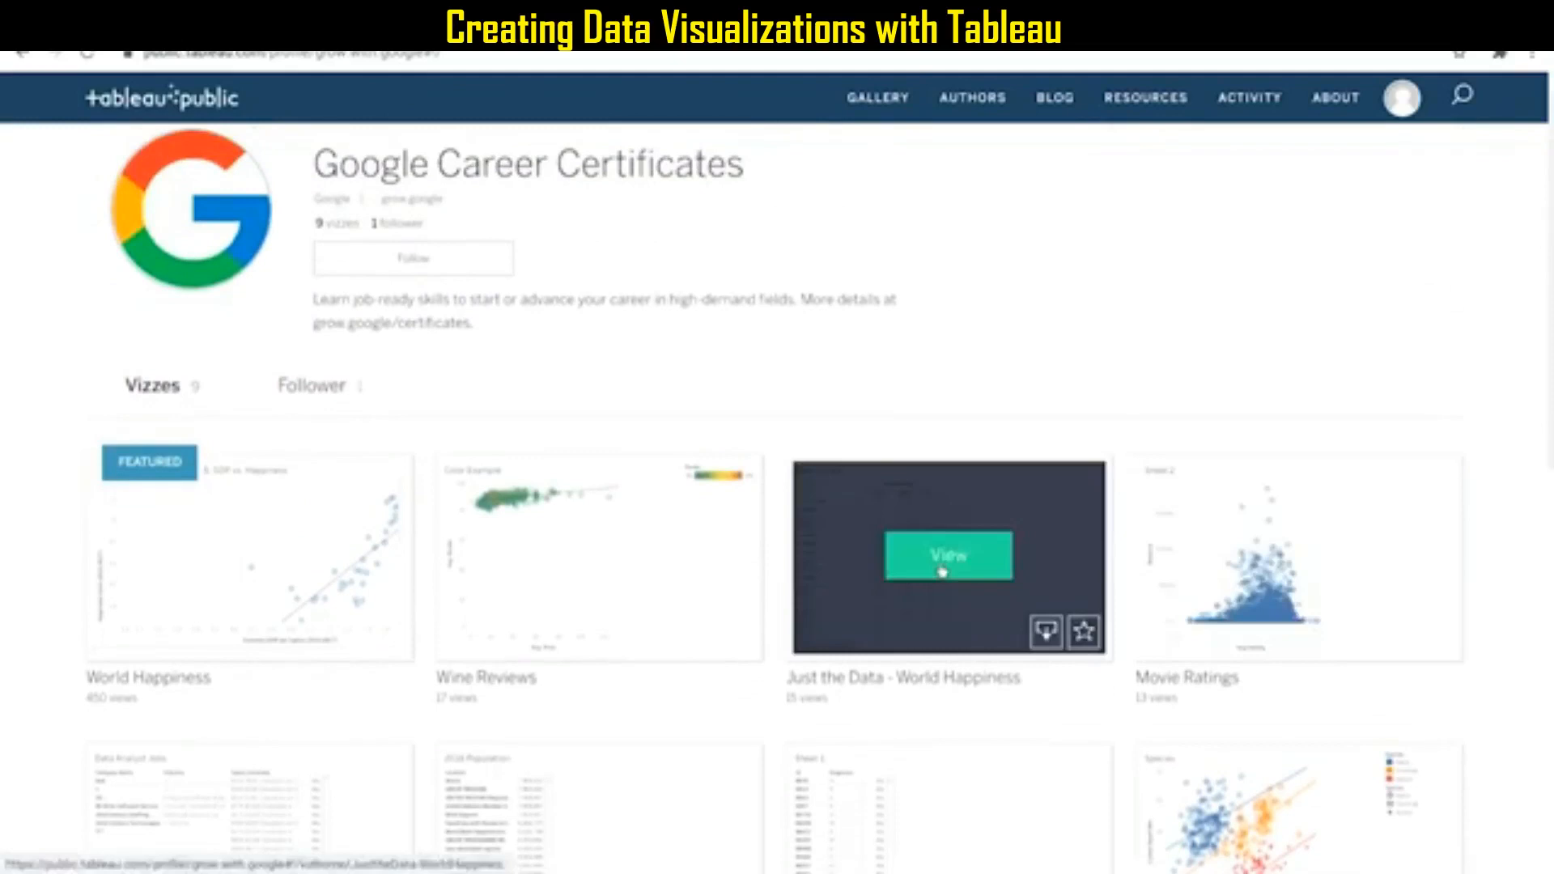
click(755, 447)
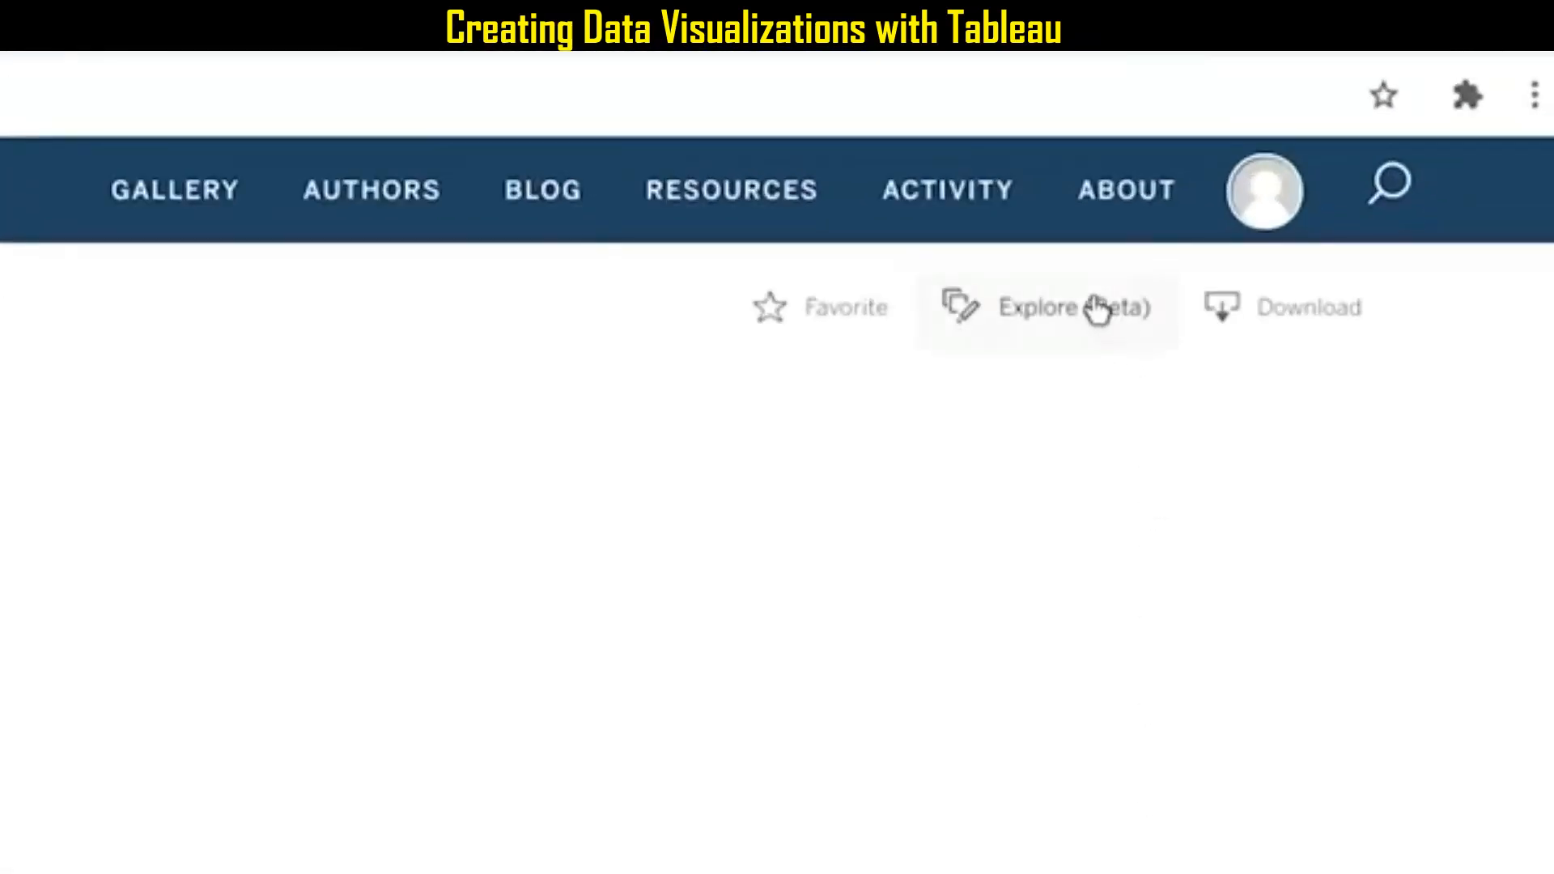
click(1096, 310)
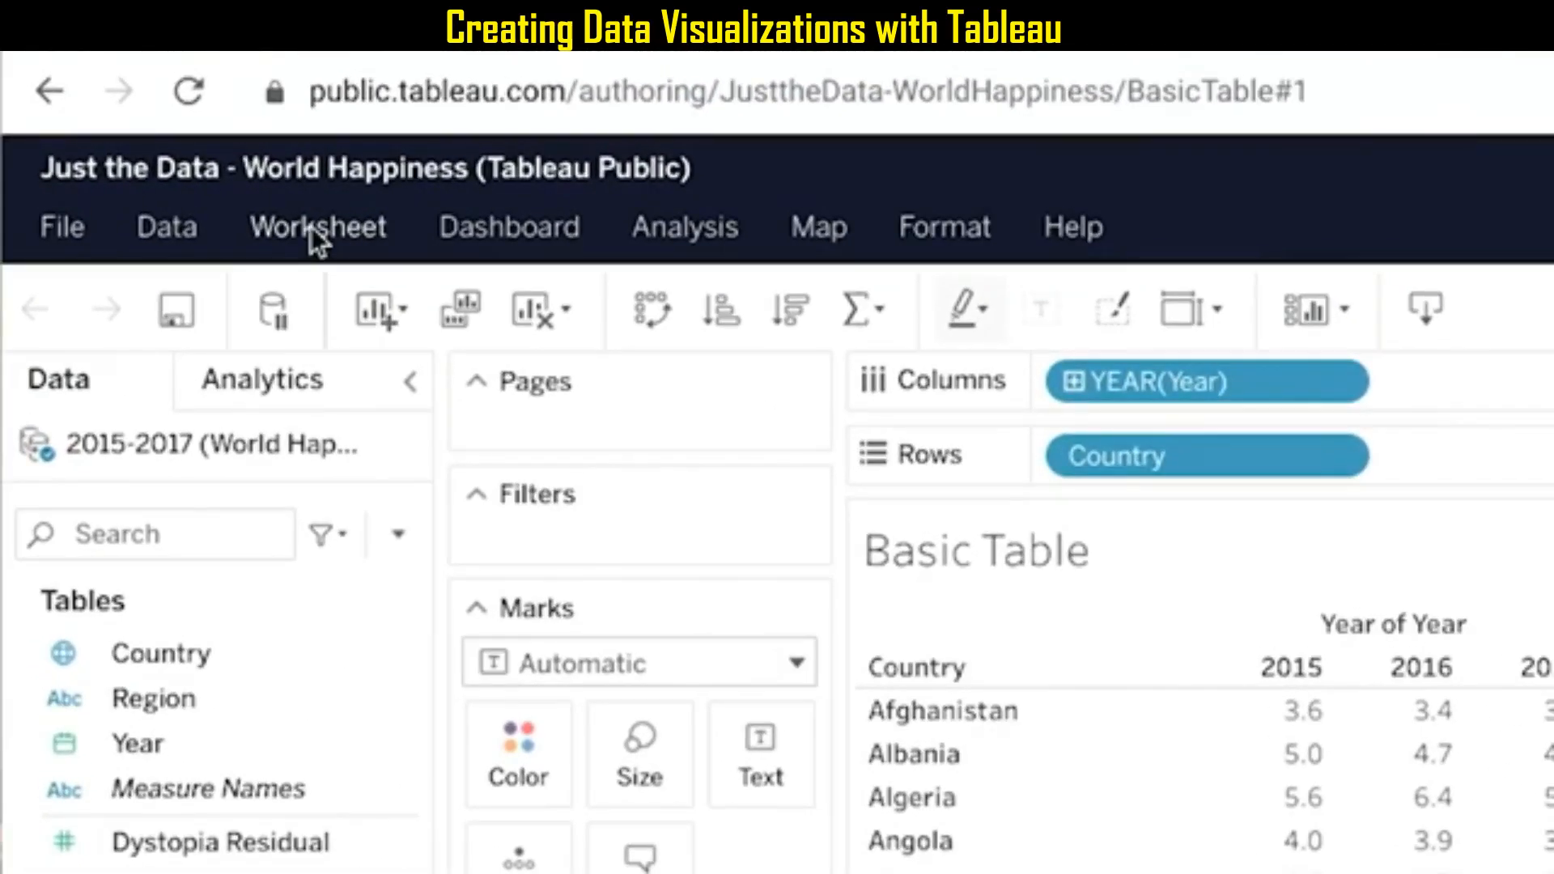
click(318, 230)
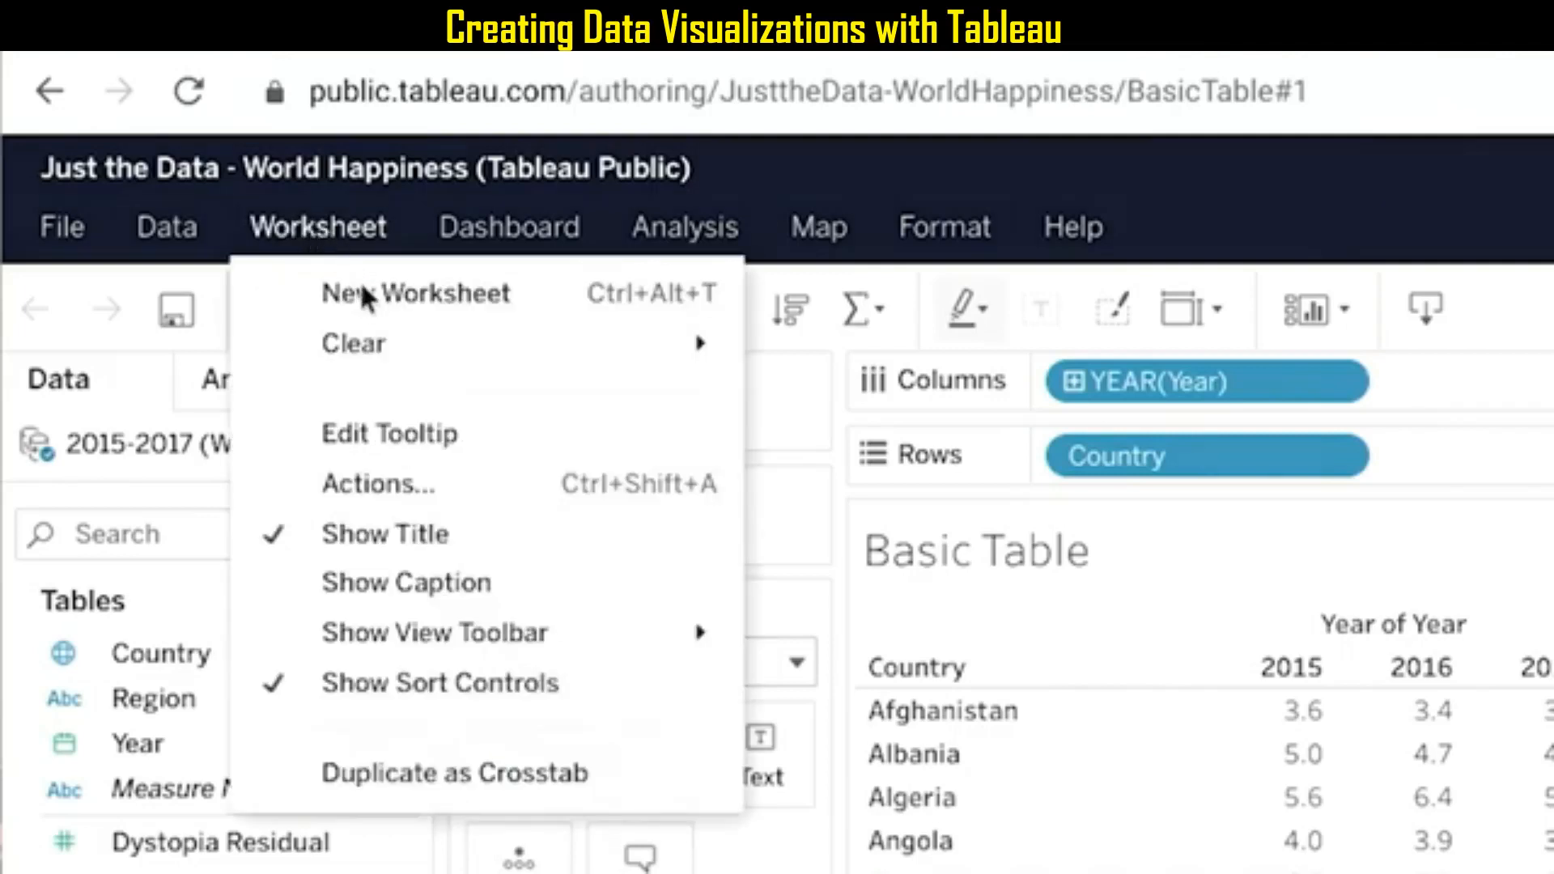
click(373, 306)
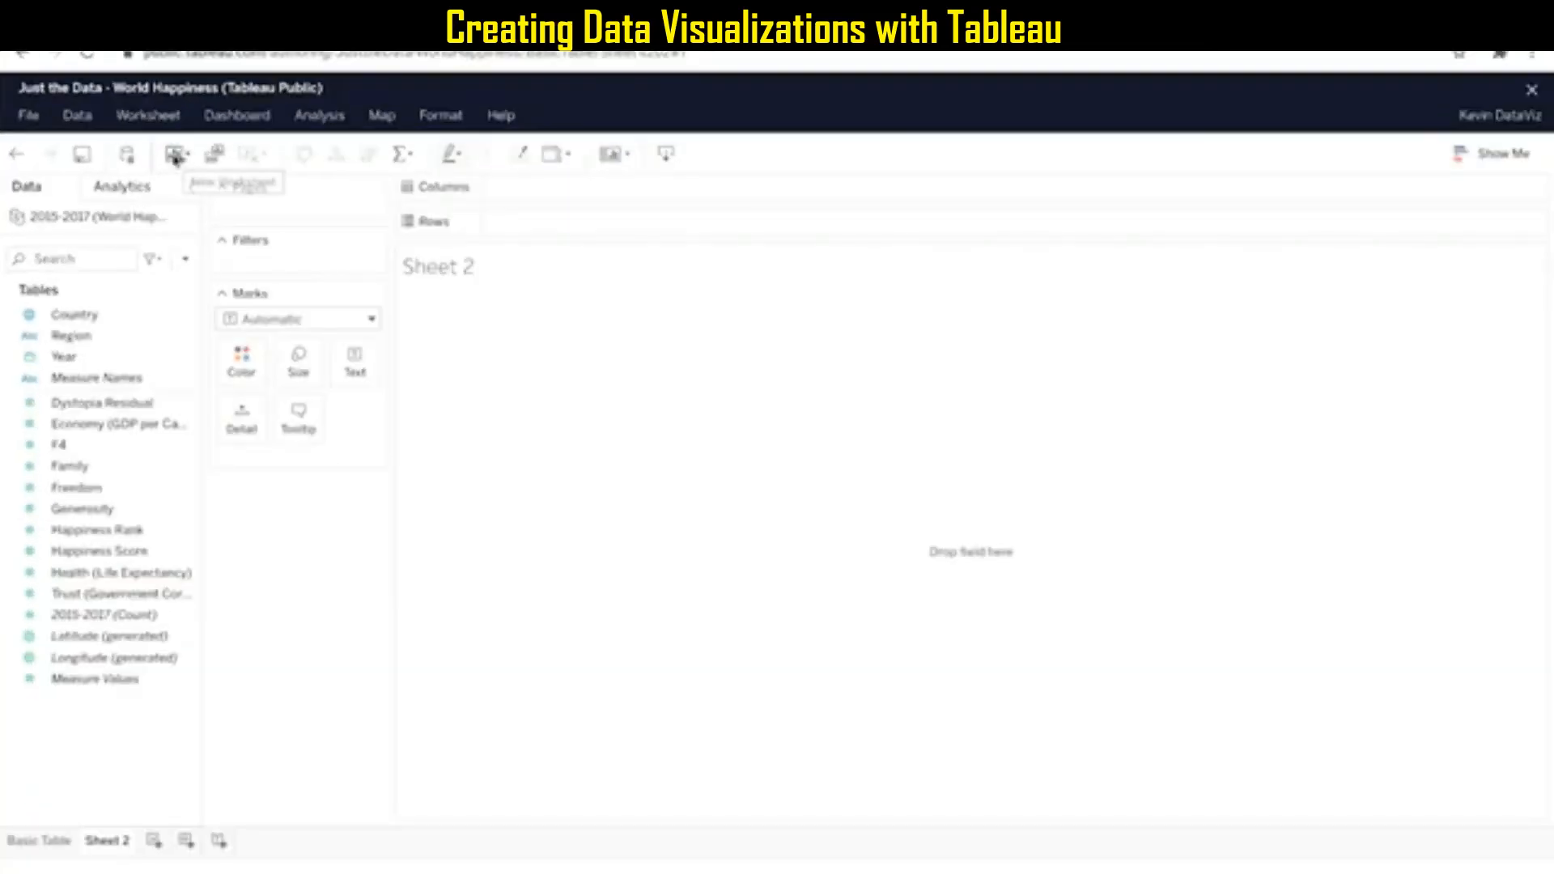
Plot the Country field as a map in the new worksheet and color it by Happiness Score.
click(89, 312)
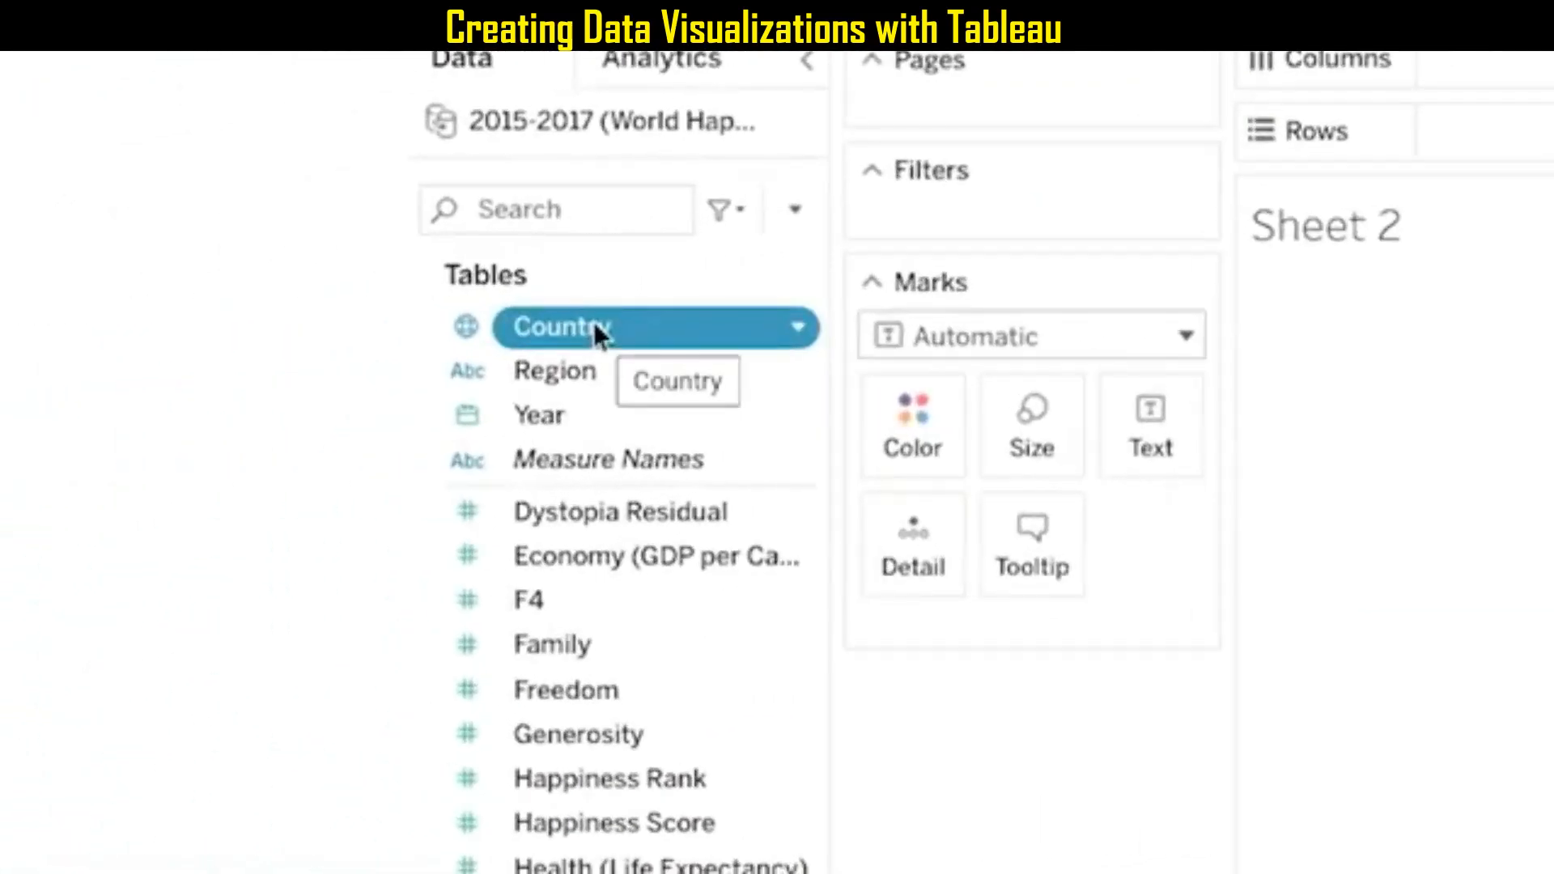
drag(594, 323, 913, 537)
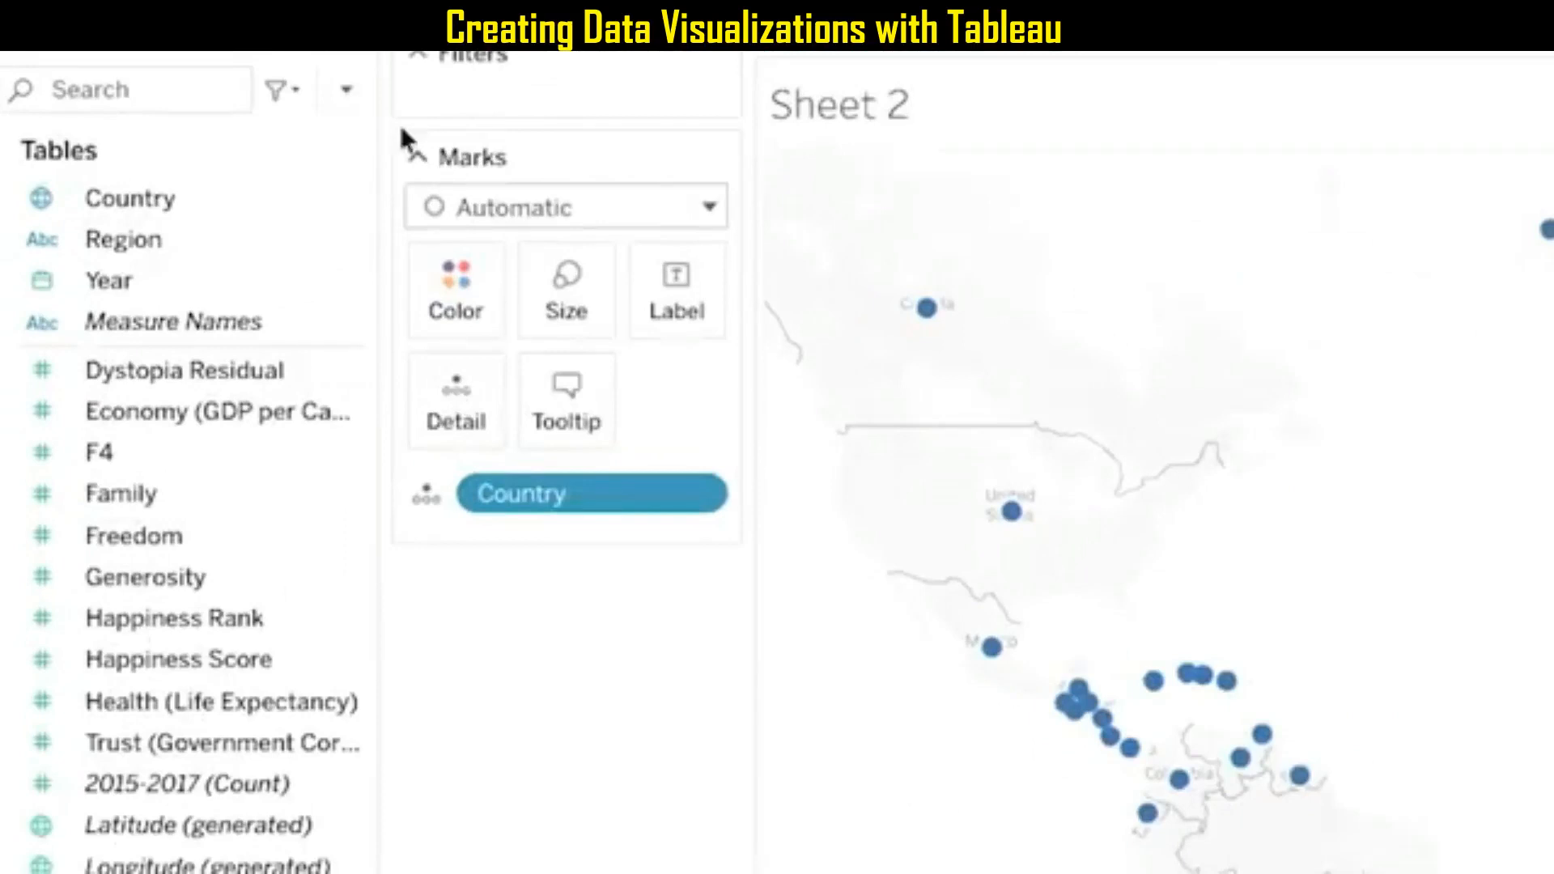
drag(170, 663, 460, 289)
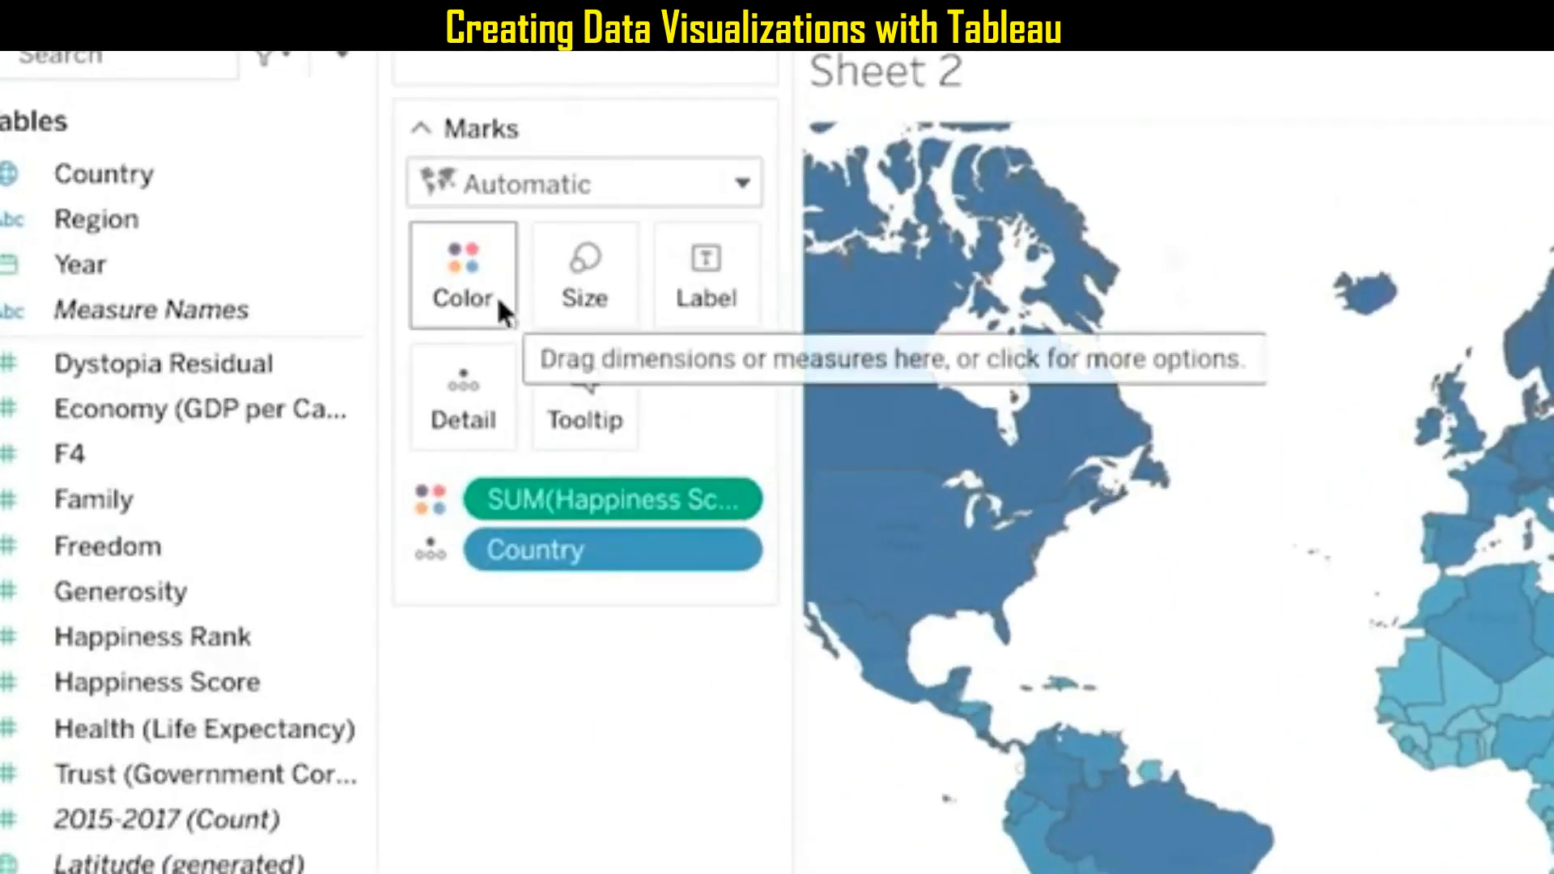
Color the map's Happiness Score with the Green-Blue Diverging palette in 5 stepped colors.
click(497, 299)
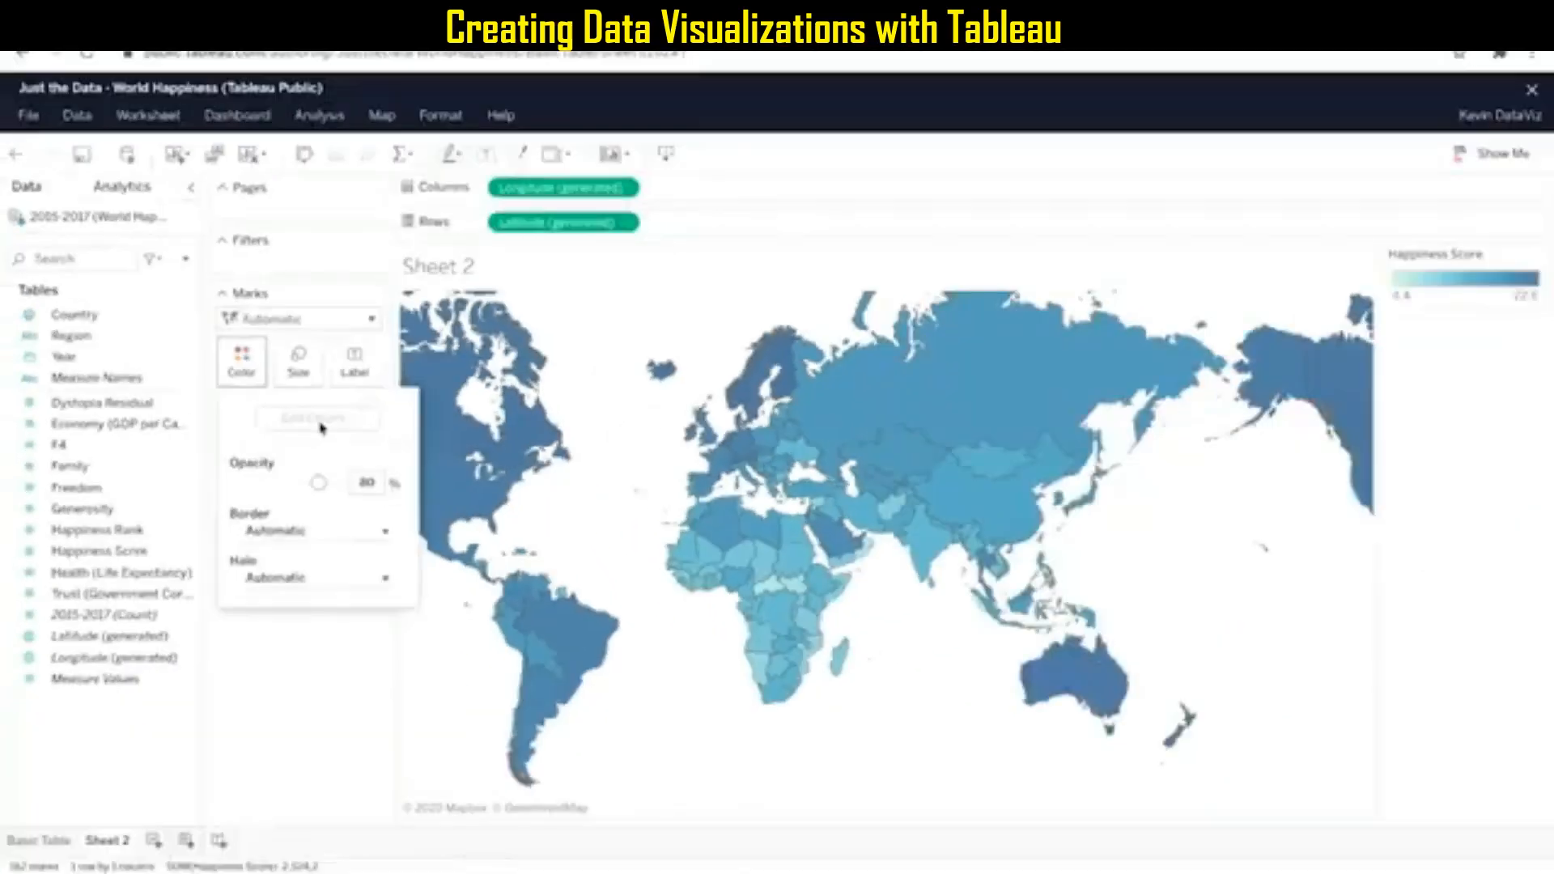
click(635, 398)
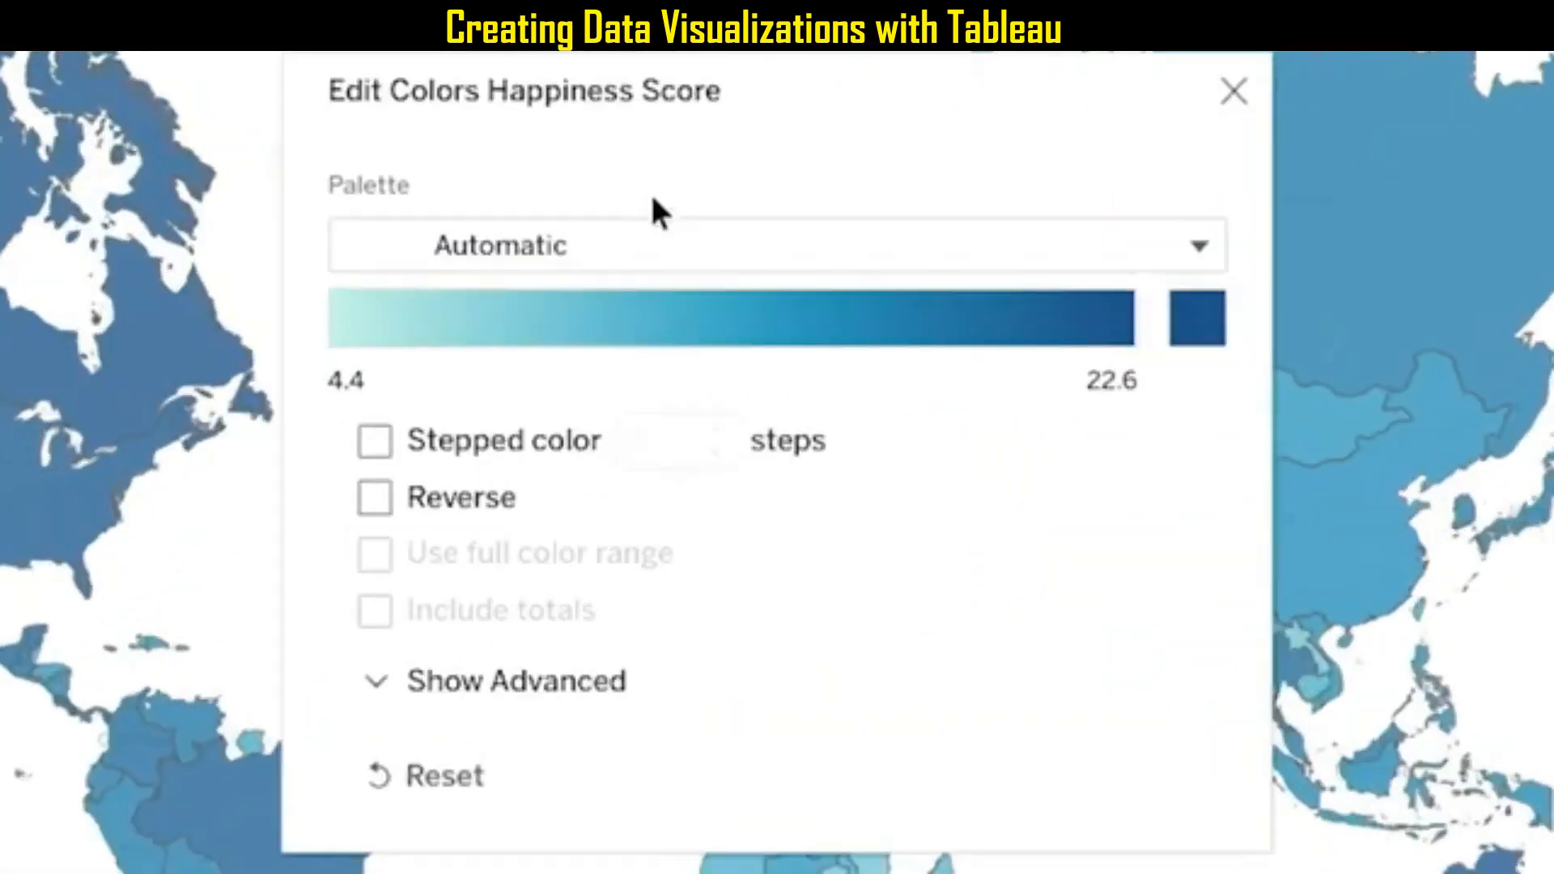
click(706, 393)
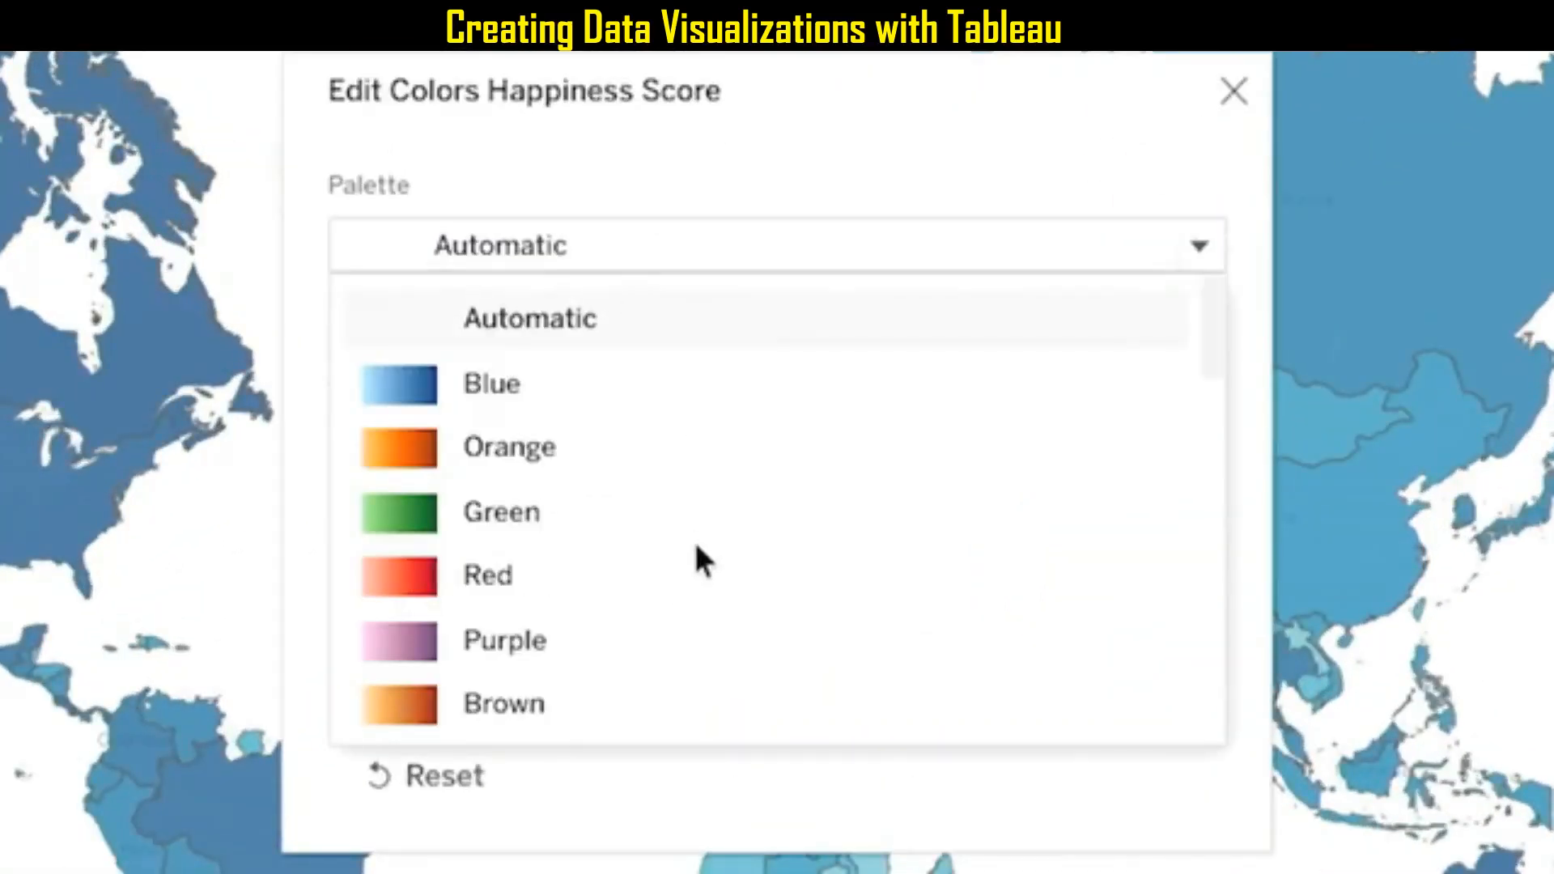
scroll(698, 550, down, 4)
scroll(696, 548, down, 5)
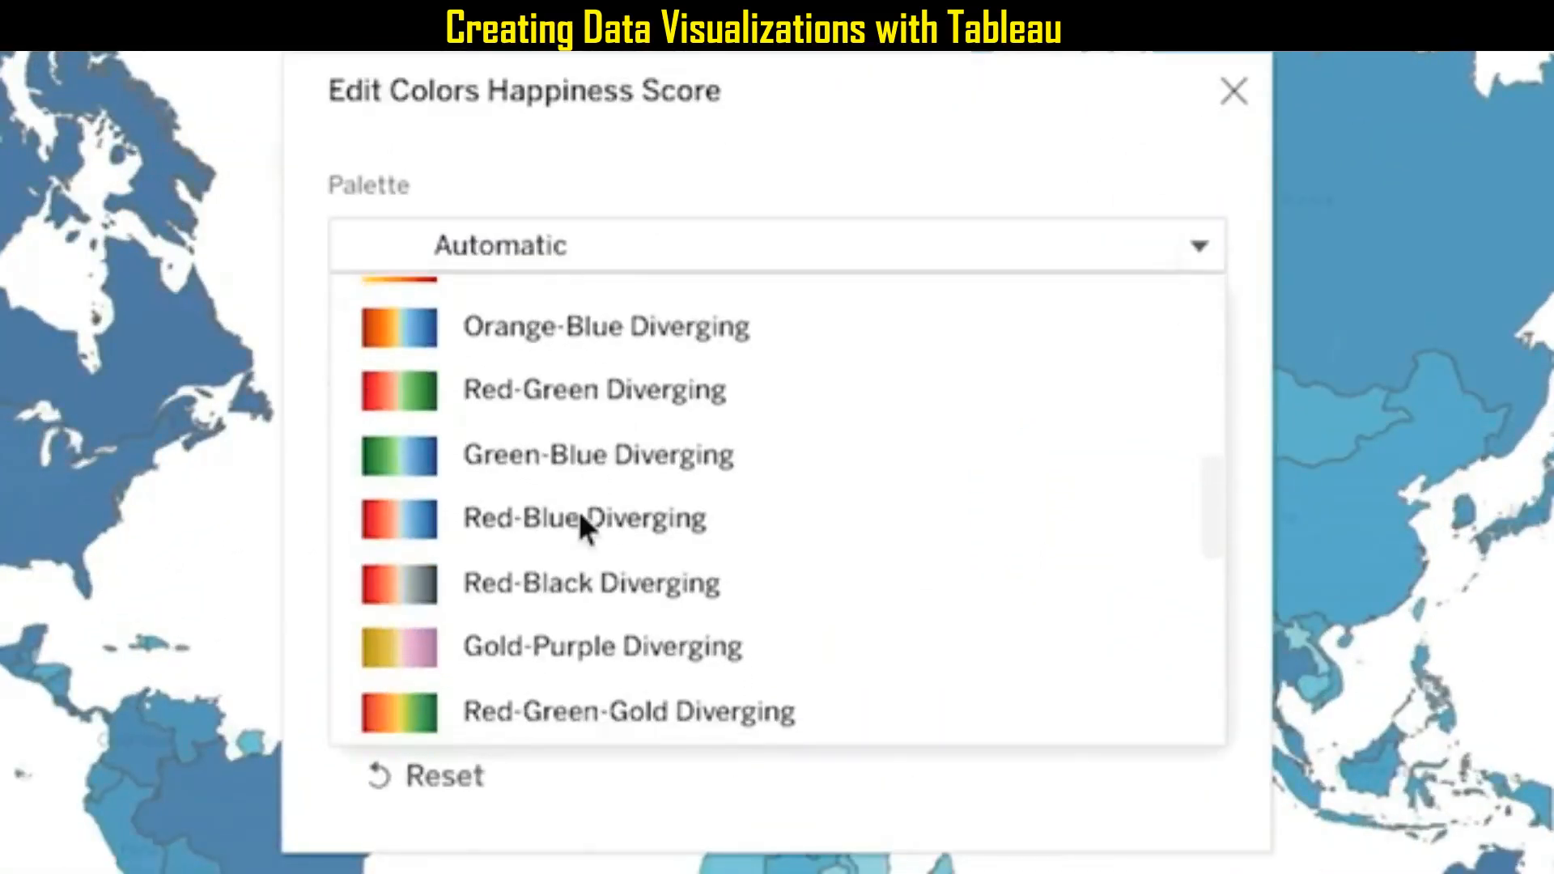
click(584, 463)
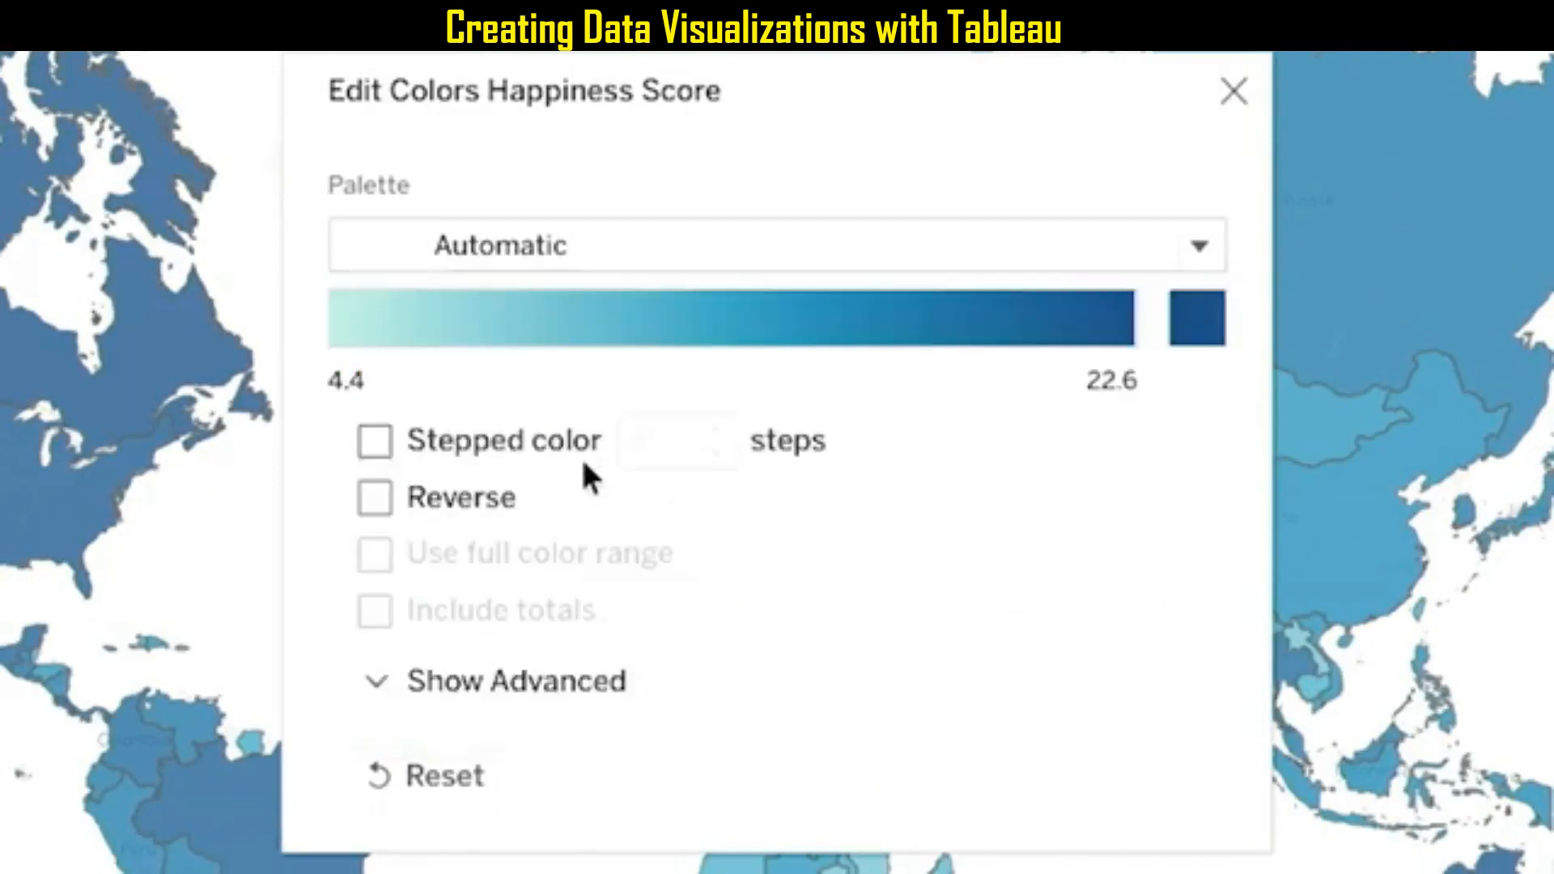
click(375, 441)
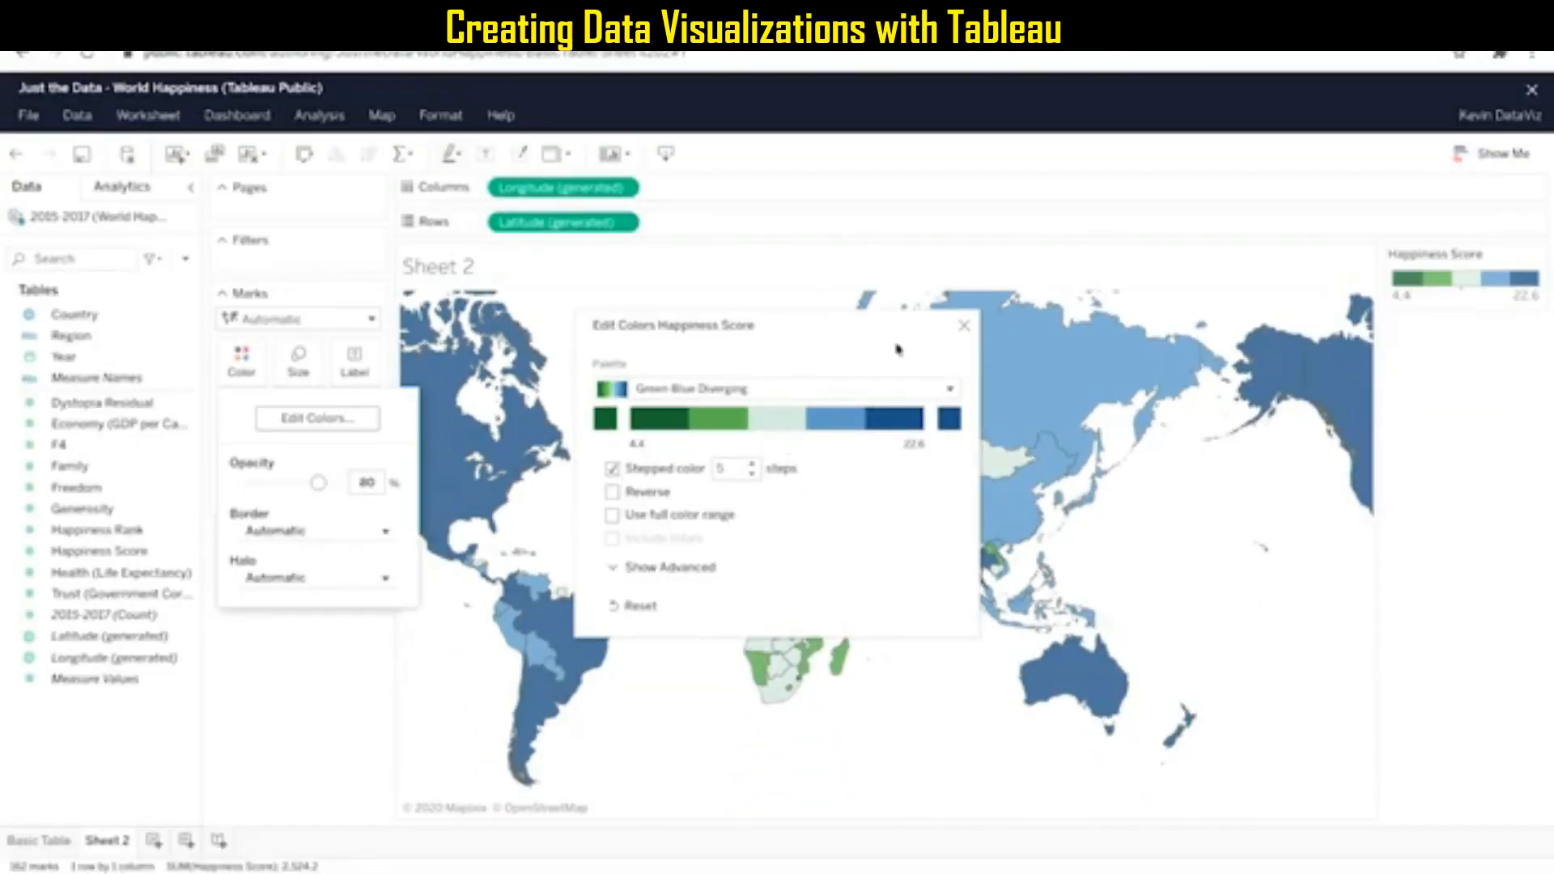
click(964, 327)
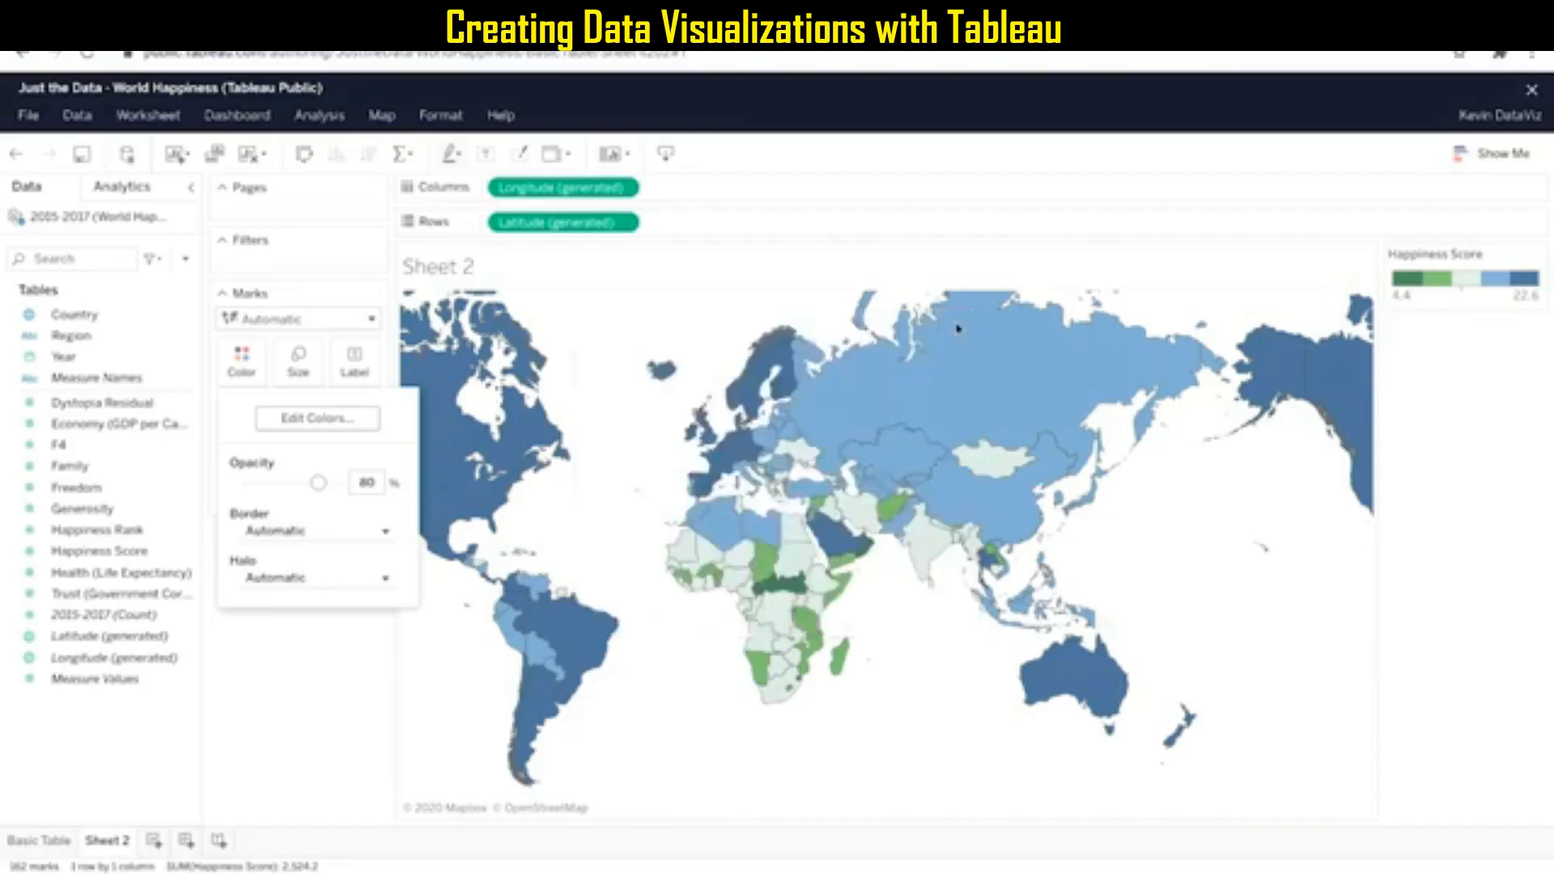
click(281, 623)
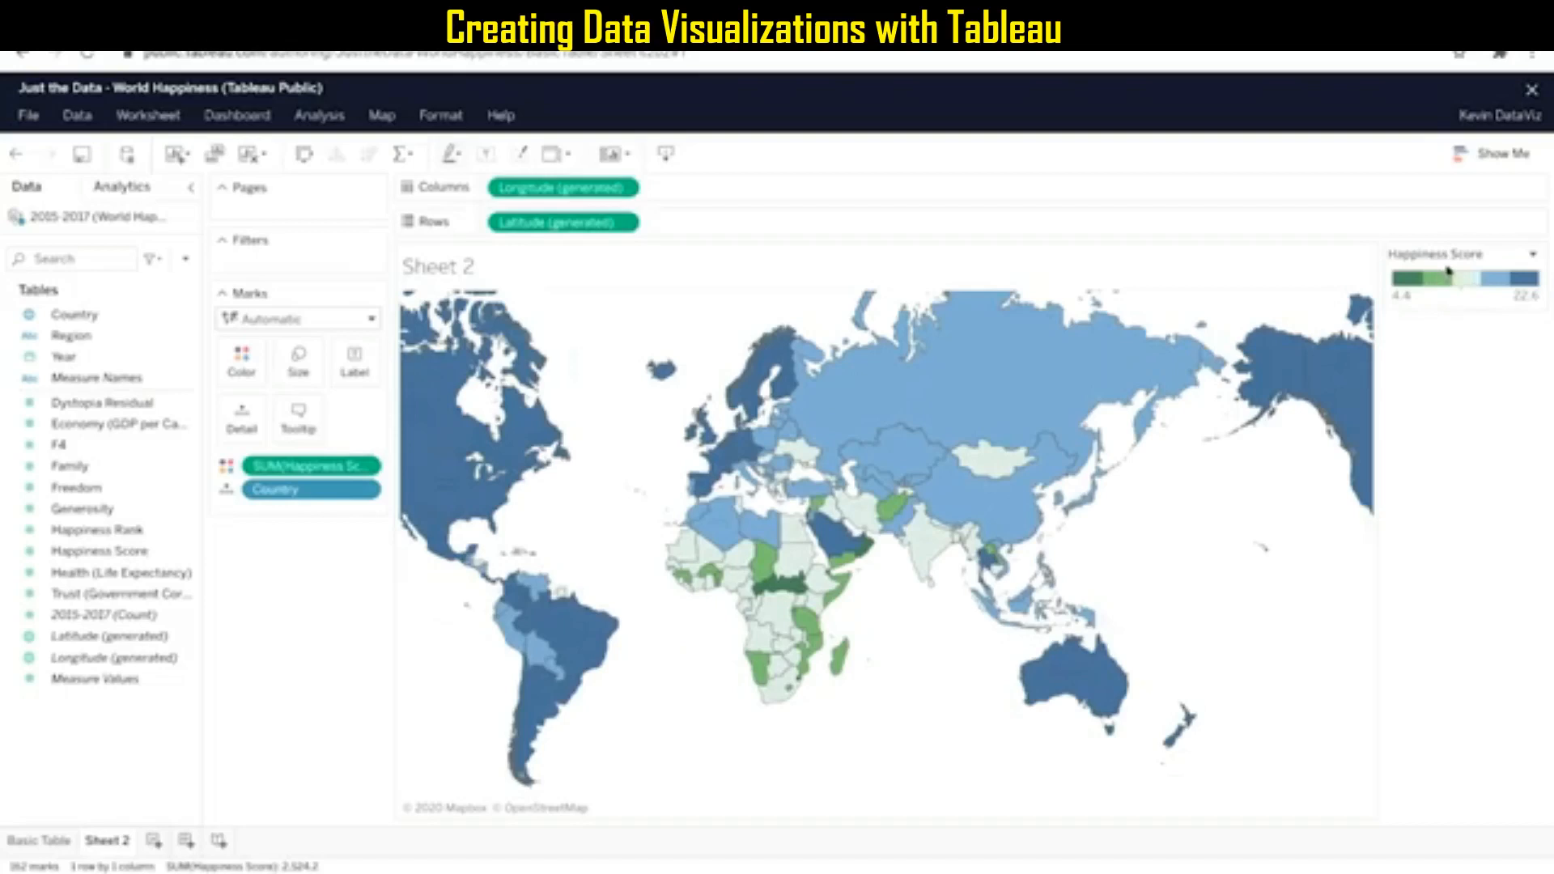
mouse_move(1013, 348)
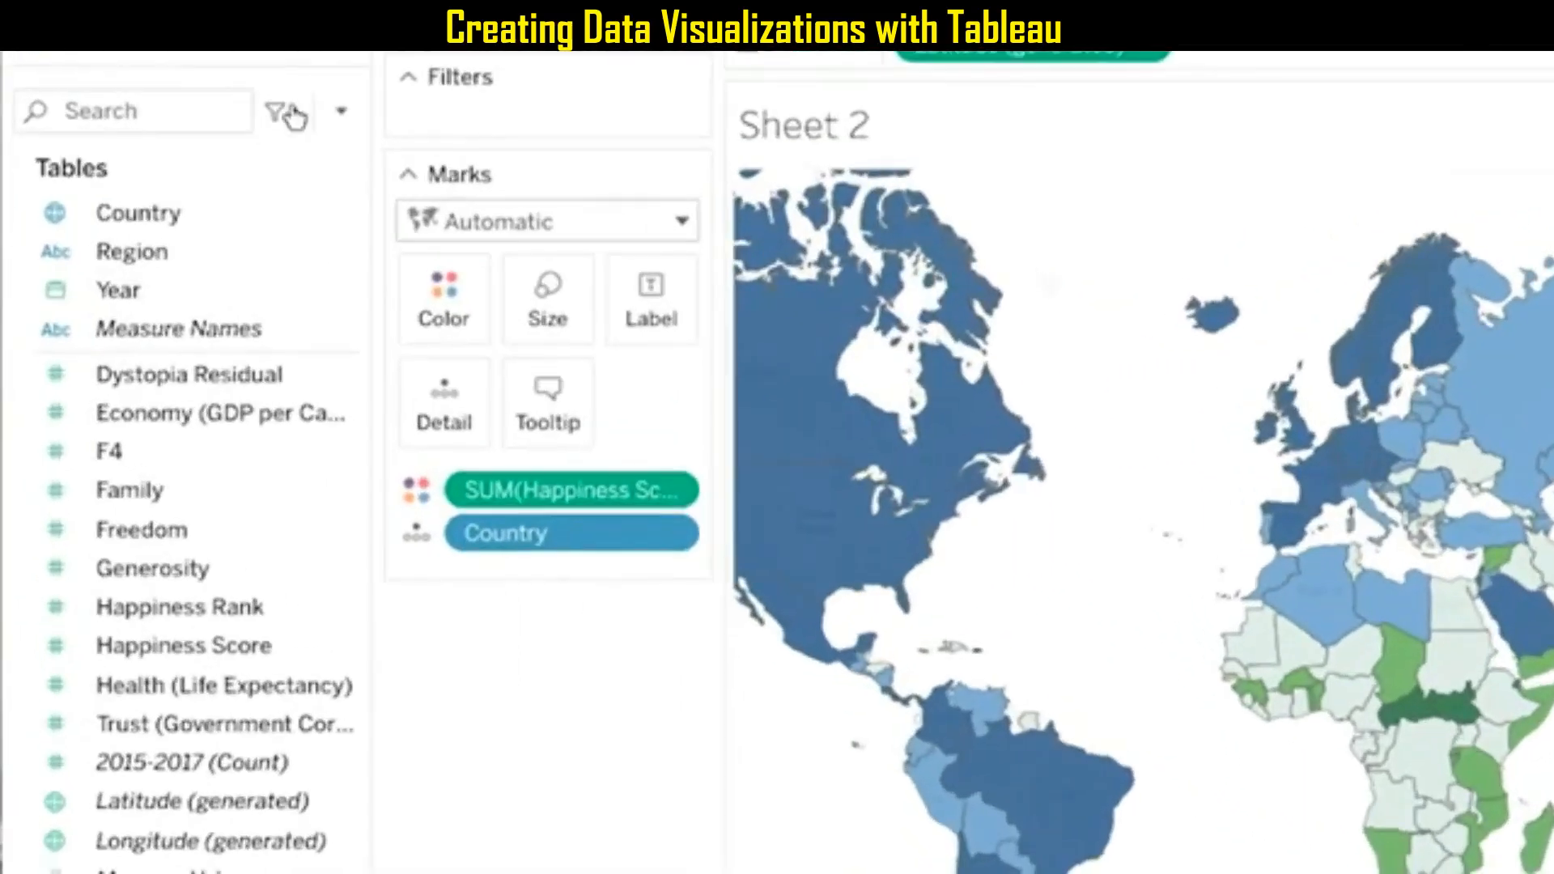
Filter the map by years of the Year field, keeping only 2016.
drag(61, 357, 137, 351)
drag(253, 273, 511, 82)
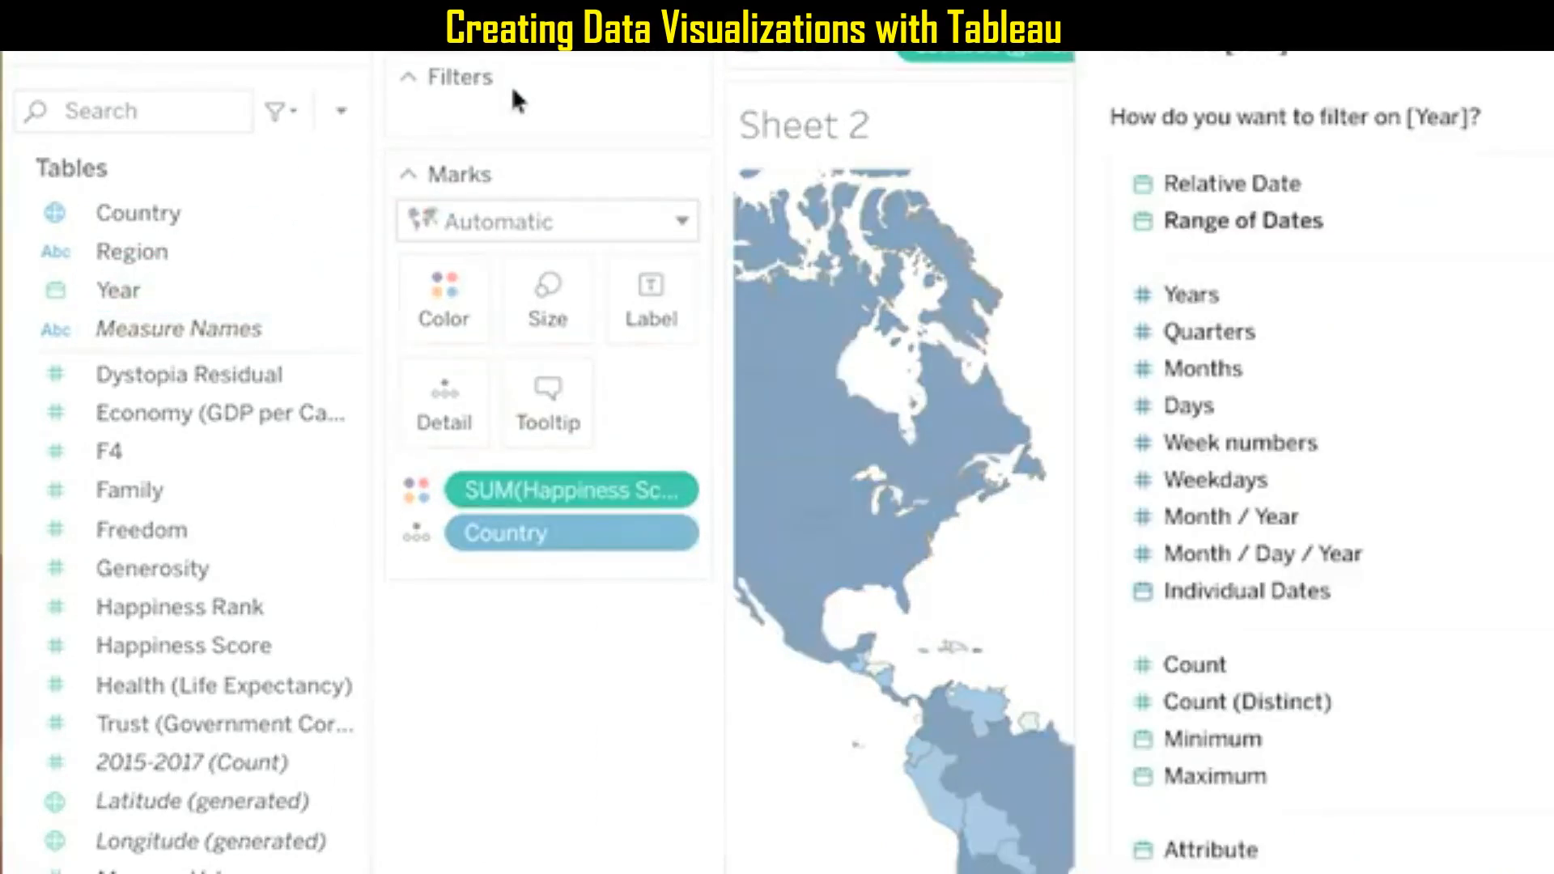
click(1190, 293)
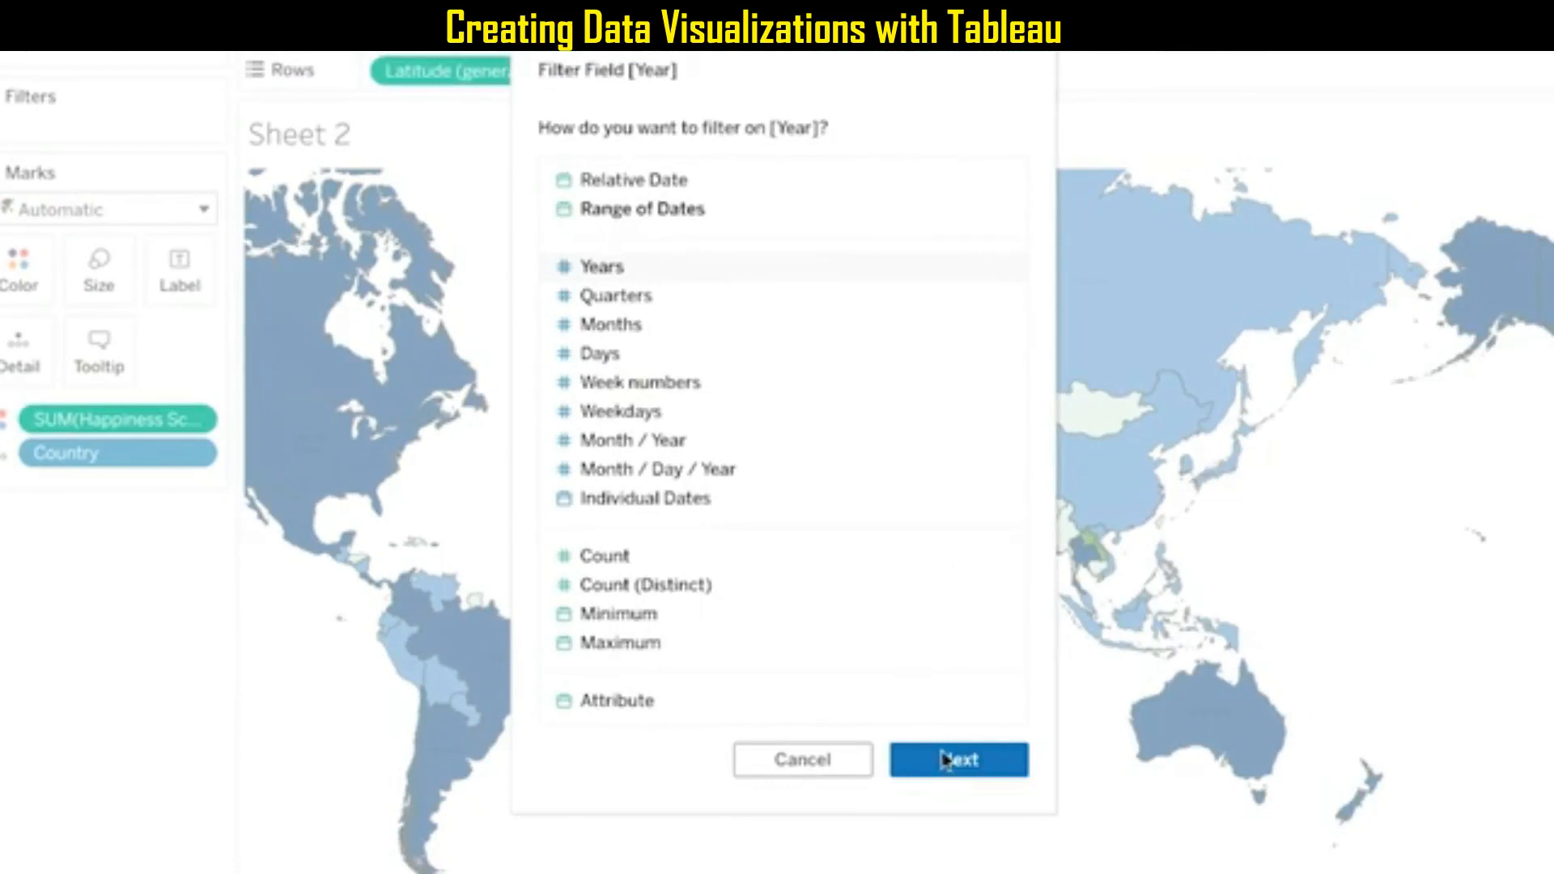
click(944, 759)
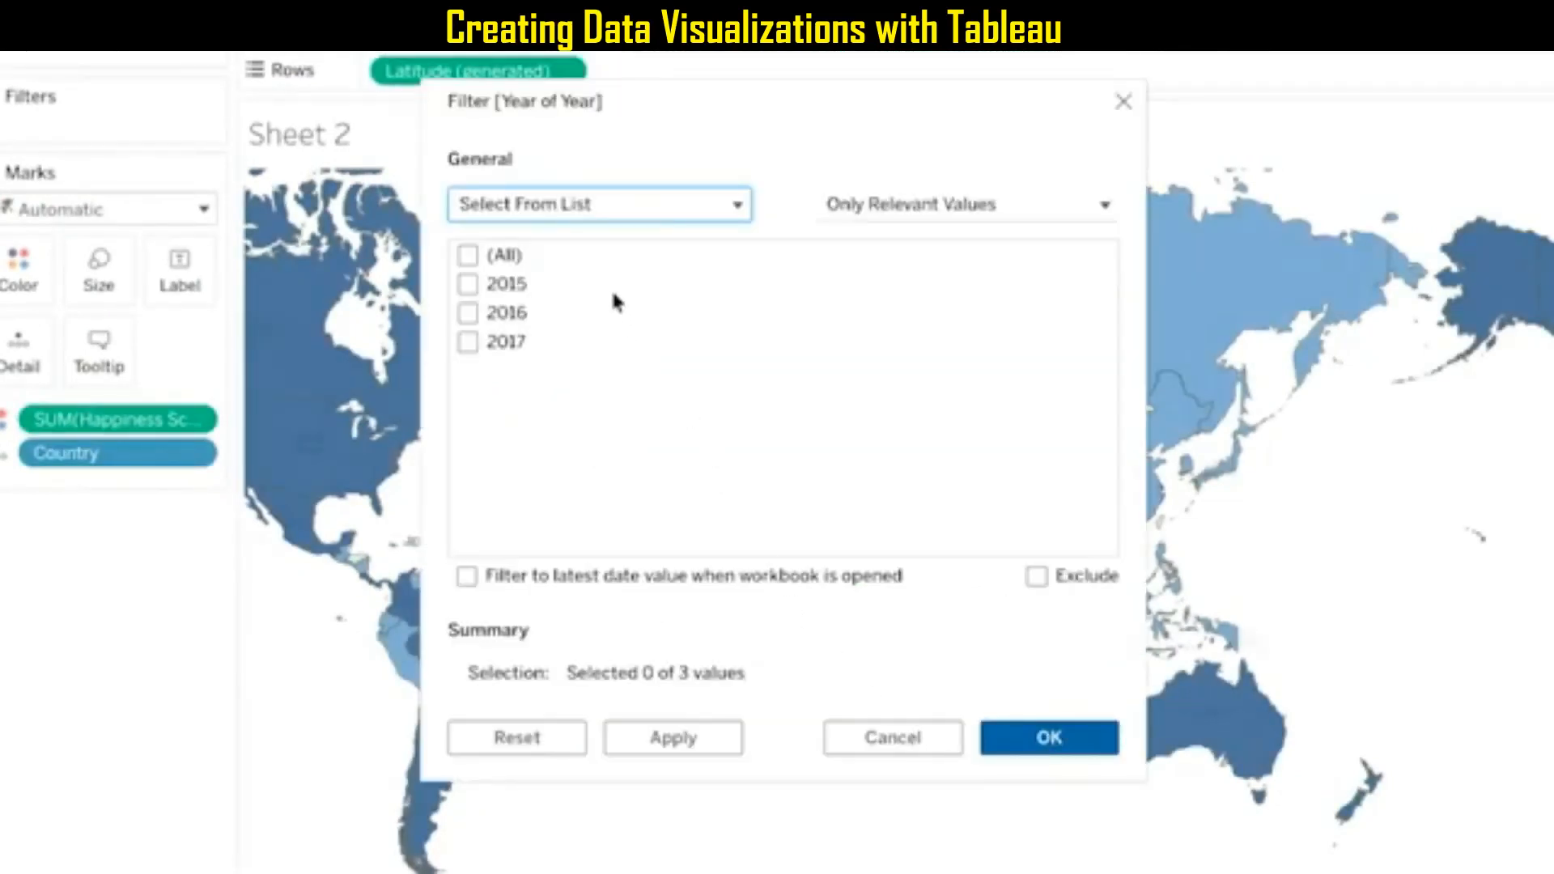
click(468, 313)
click(1010, 733)
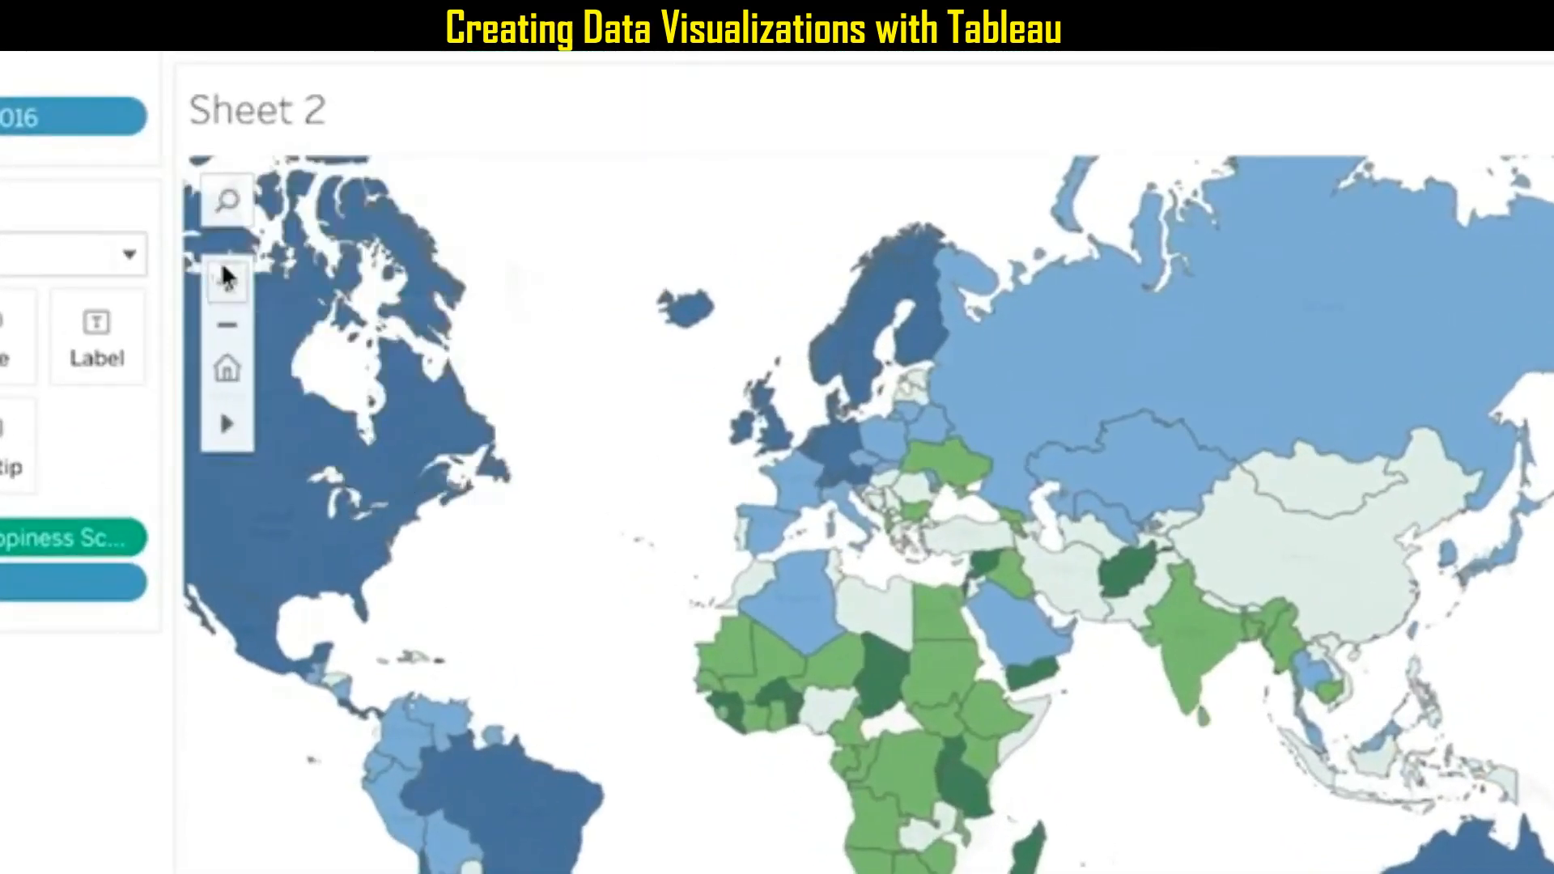
Zoom in on the map and select the western European countries with a rectangular selection.
click(226, 279)
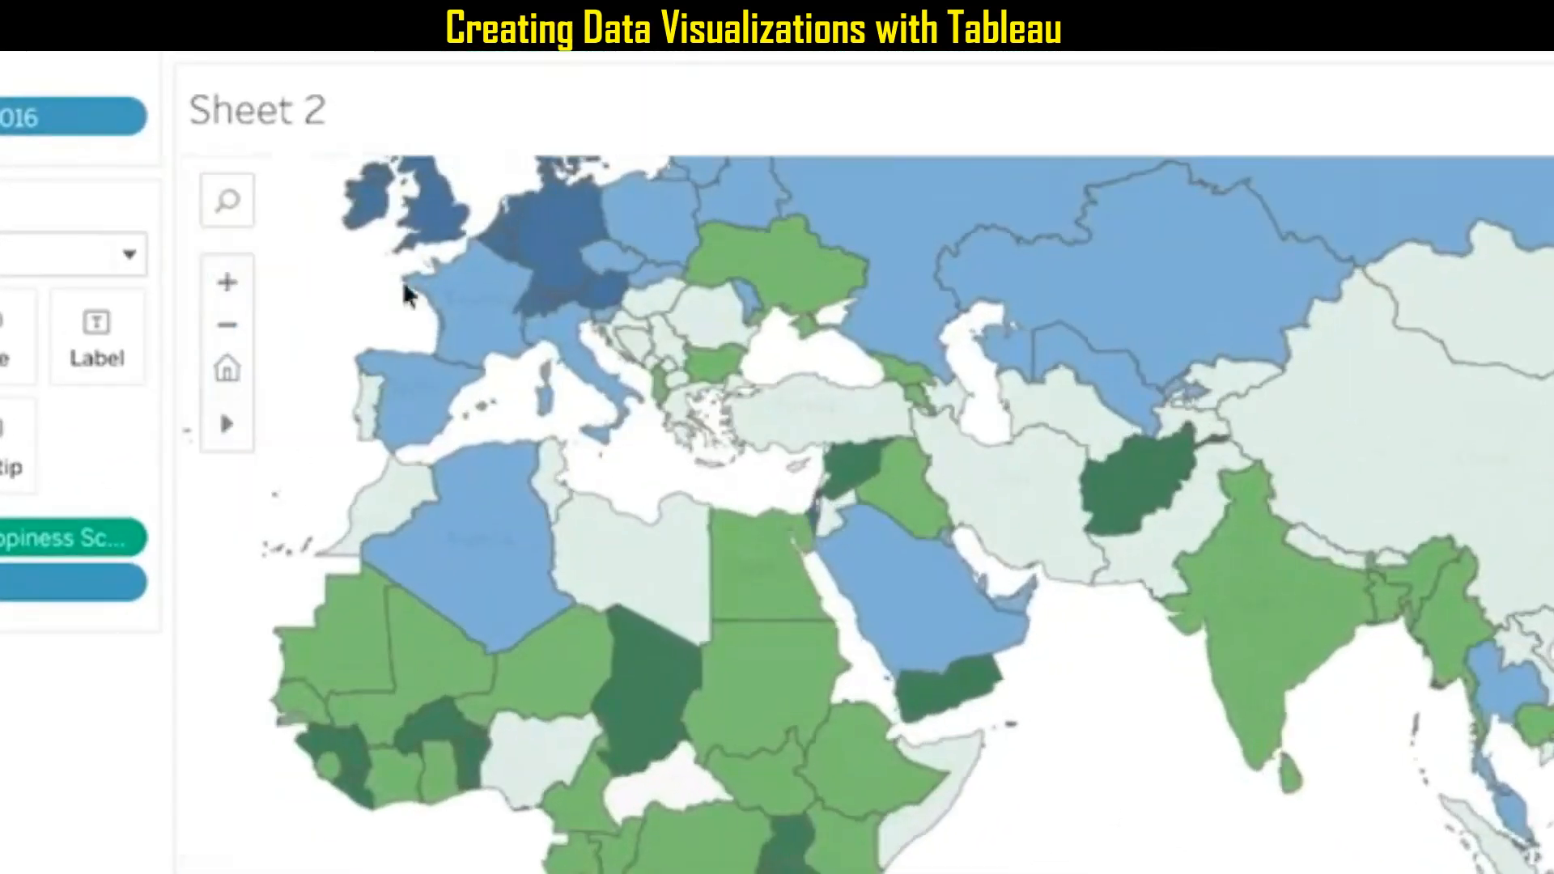
drag(548, 421, 334, 173)
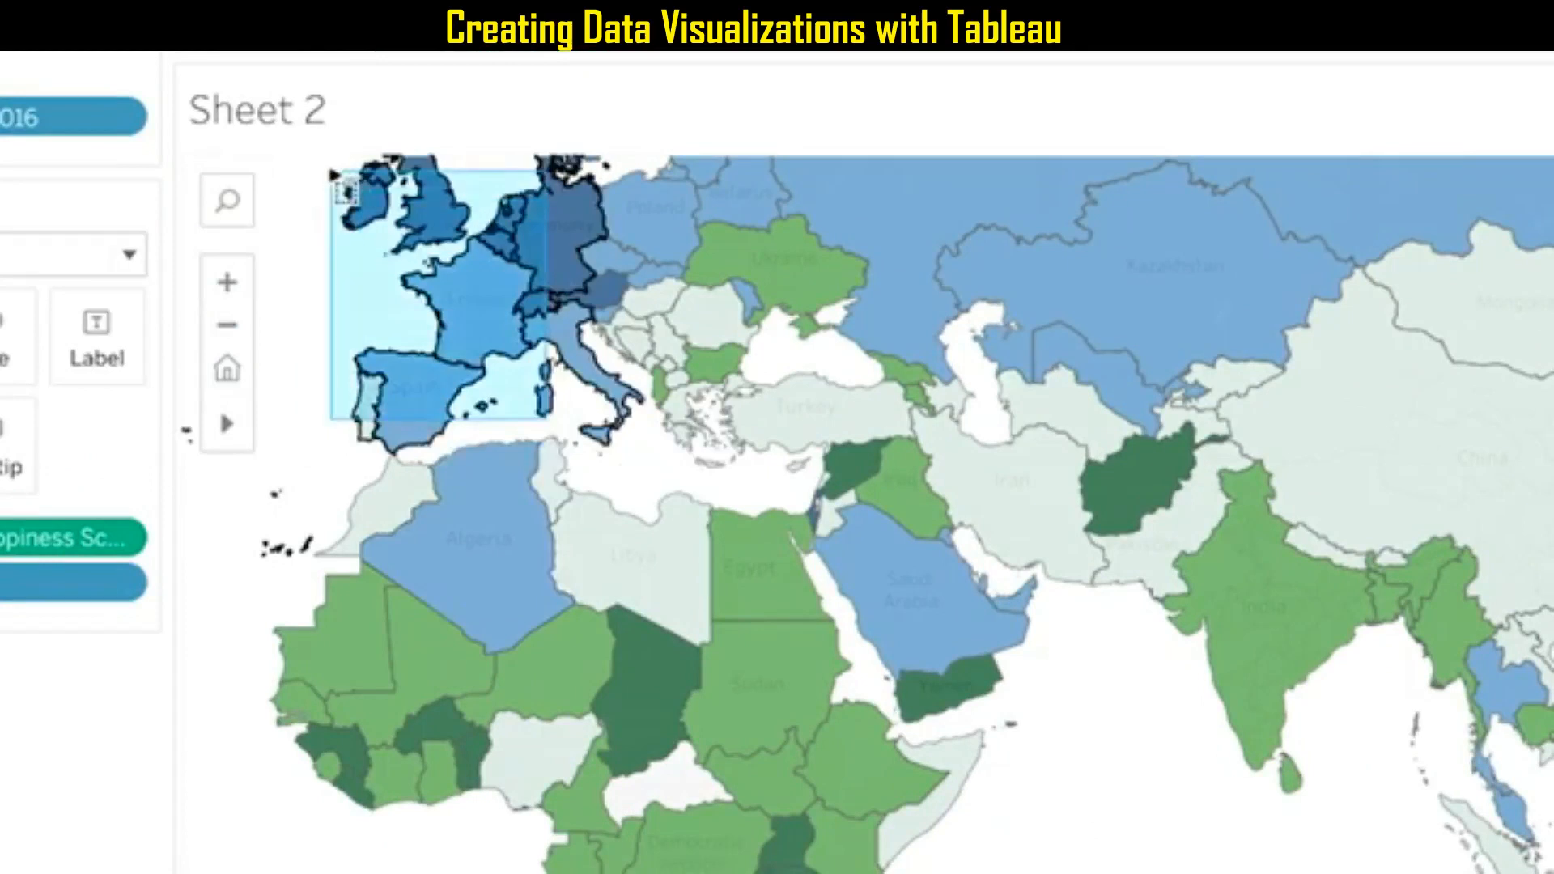
drag(334, 173, 335, 174)
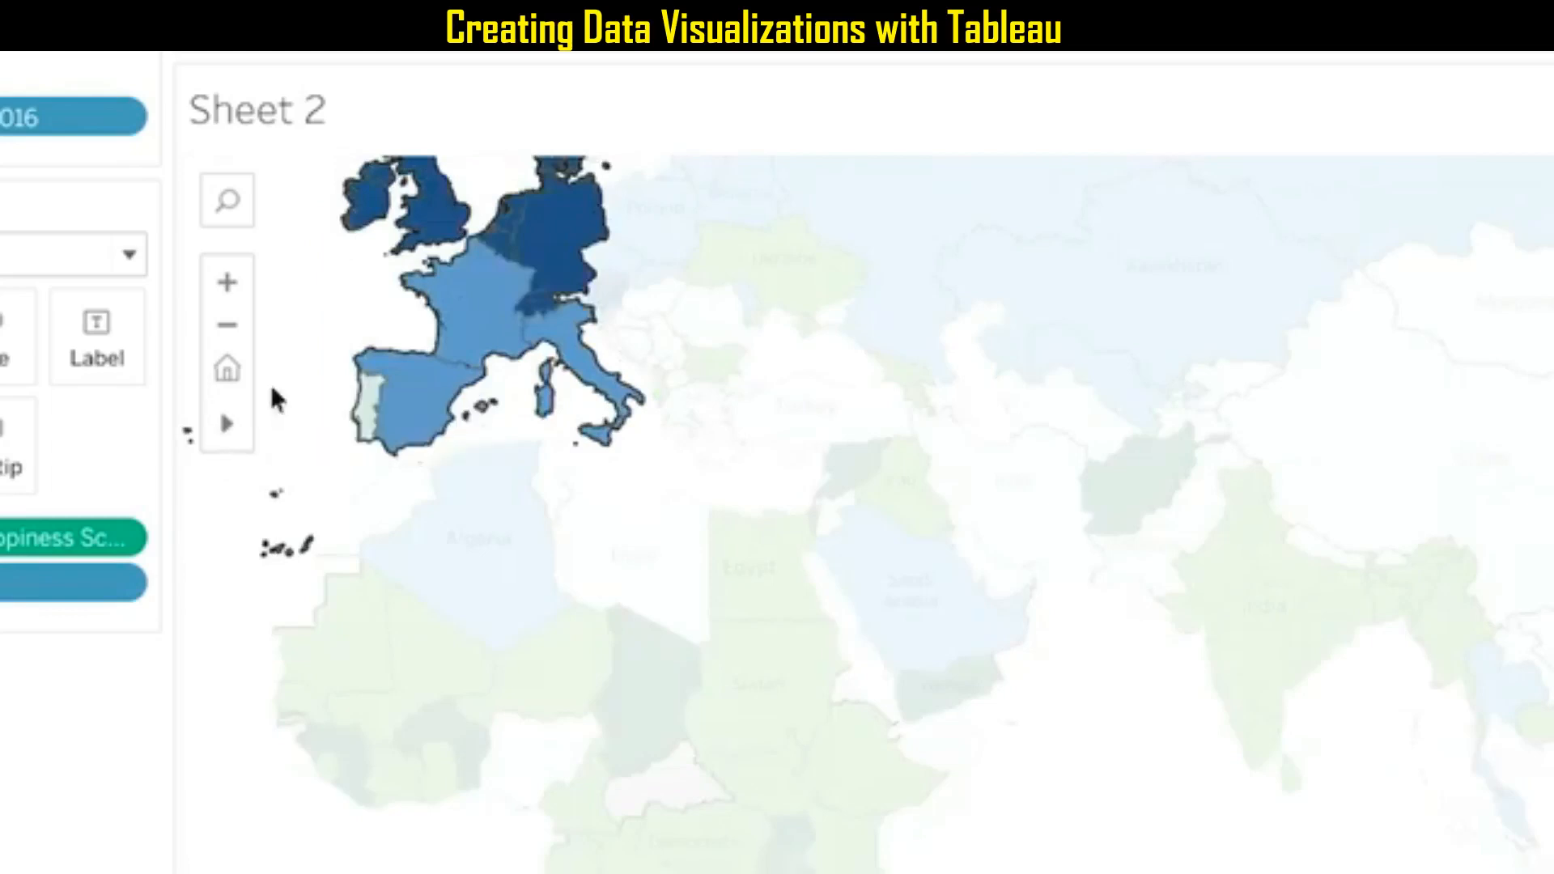
Select Libya and Egypt on the map, try a larger area selection, and clear the selection.
drag(703, 538, 722, 563)
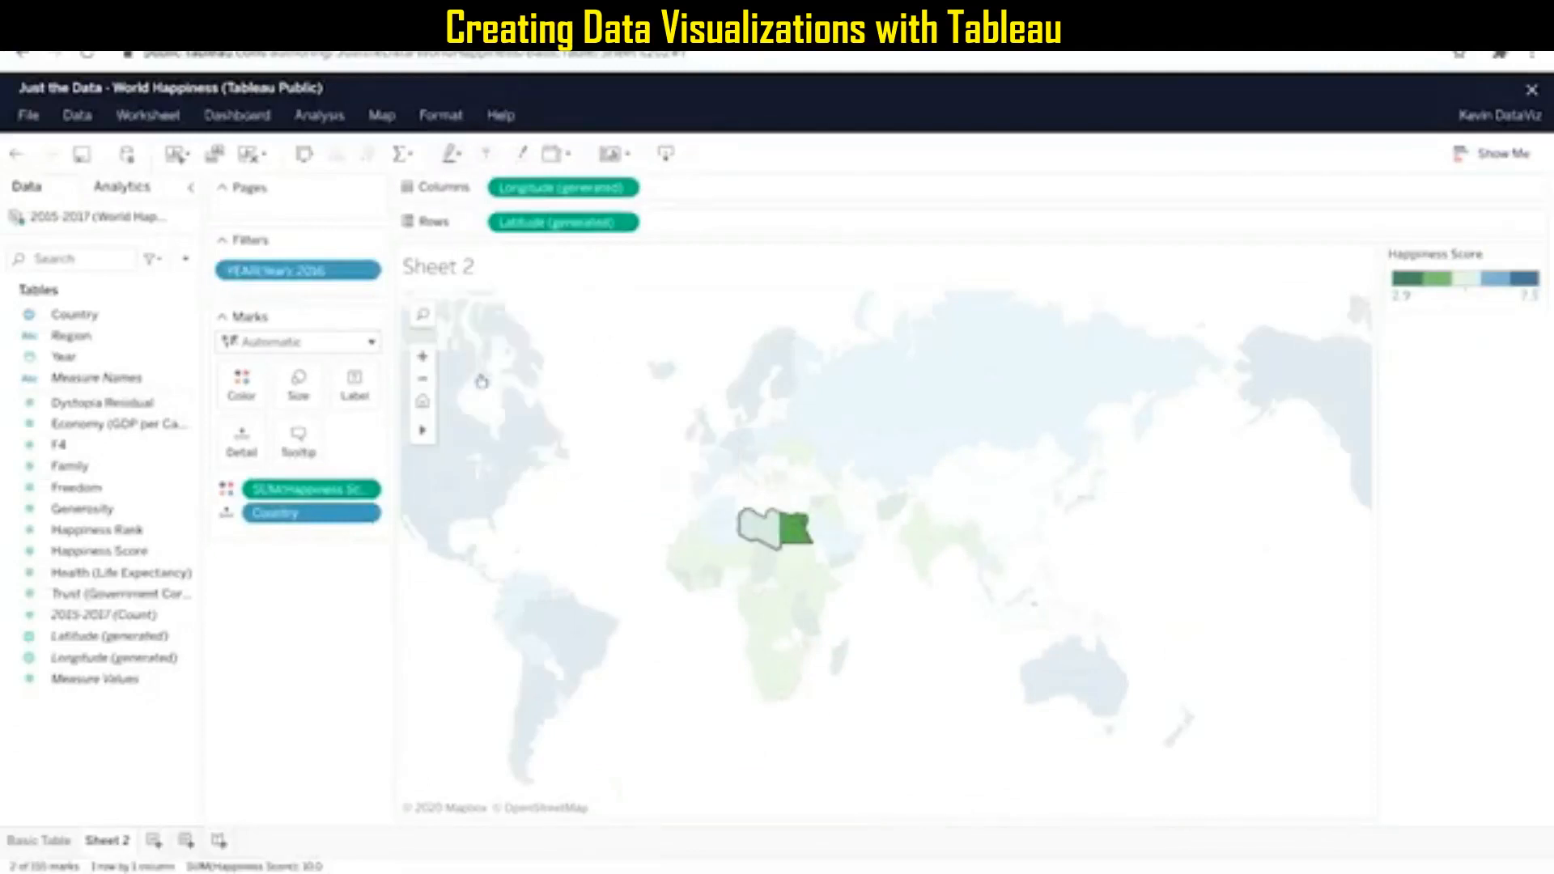
drag(630, 344, 1259, 777)
click(635, 394)
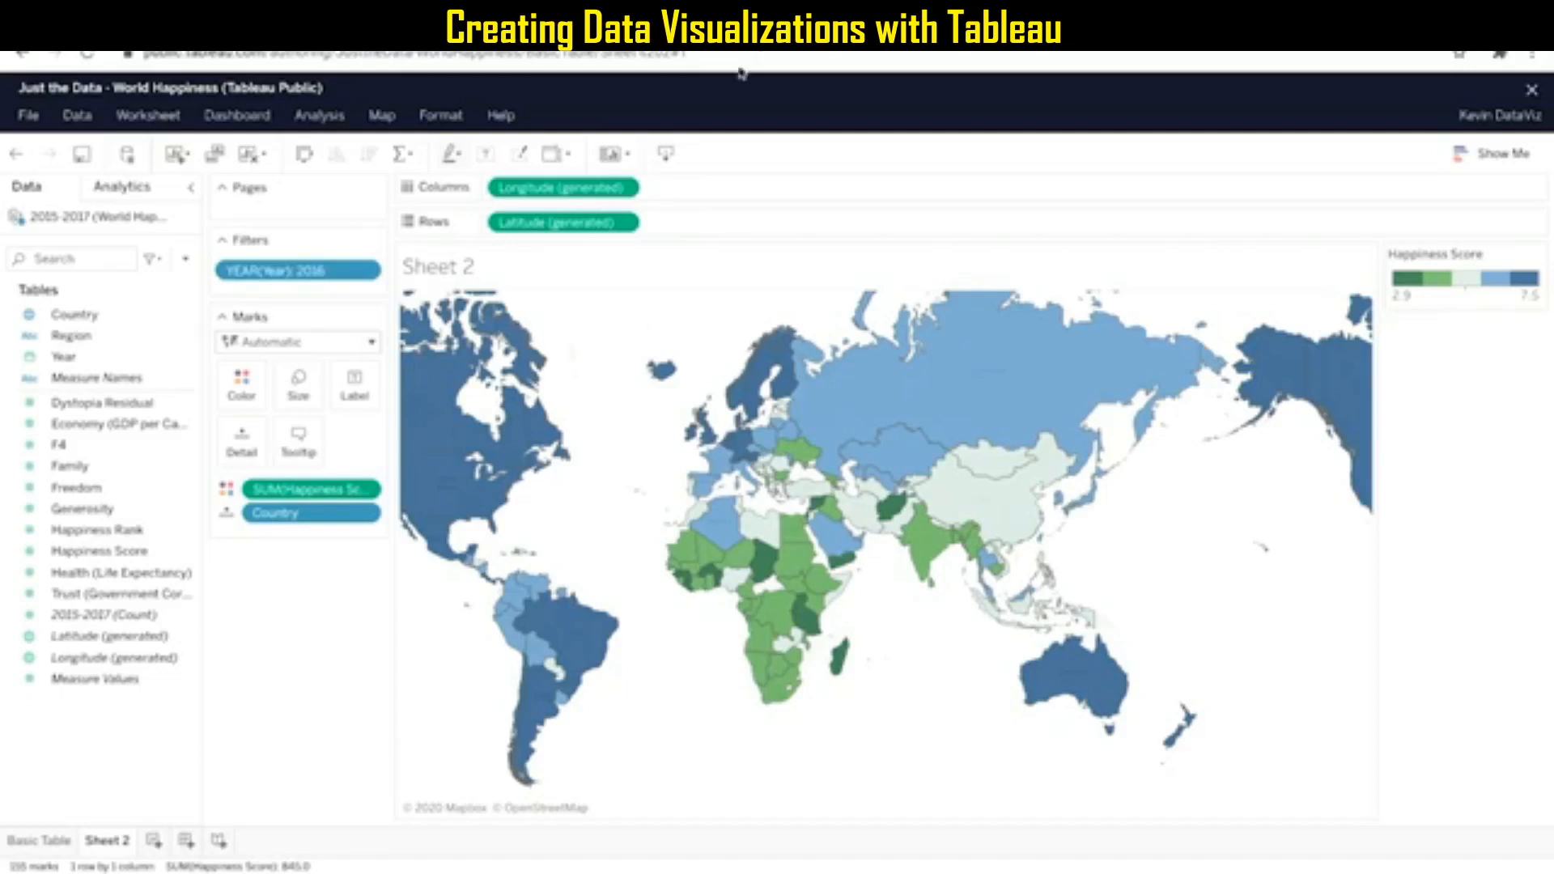
Enlarge Europe with the Zoom Area tool and reposition the map using the Pan tool.
mouse_move(422, 433)
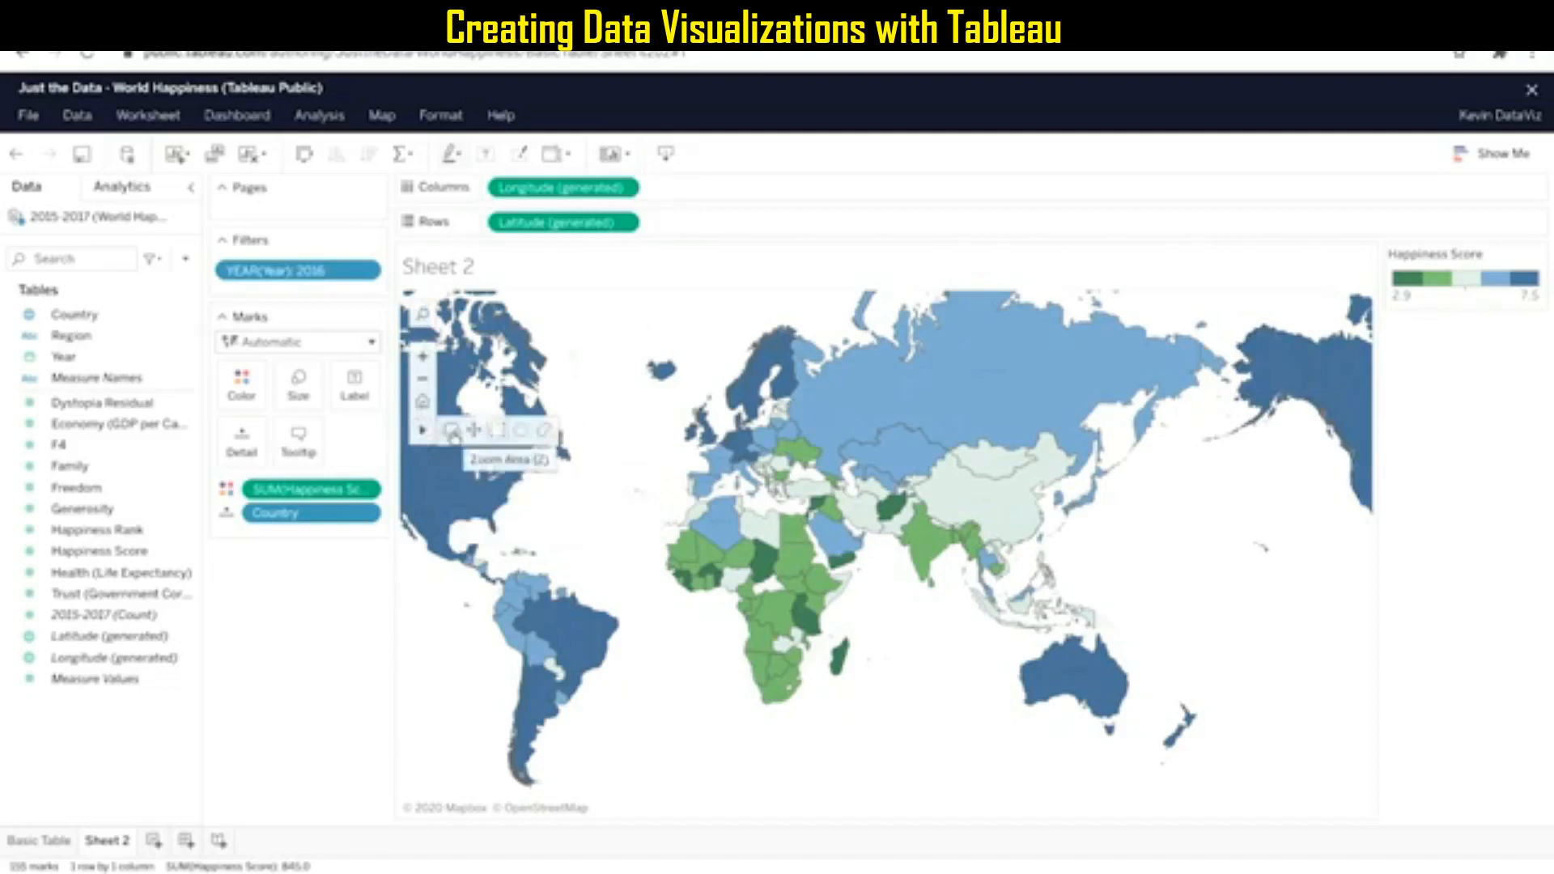
click(451, 431)
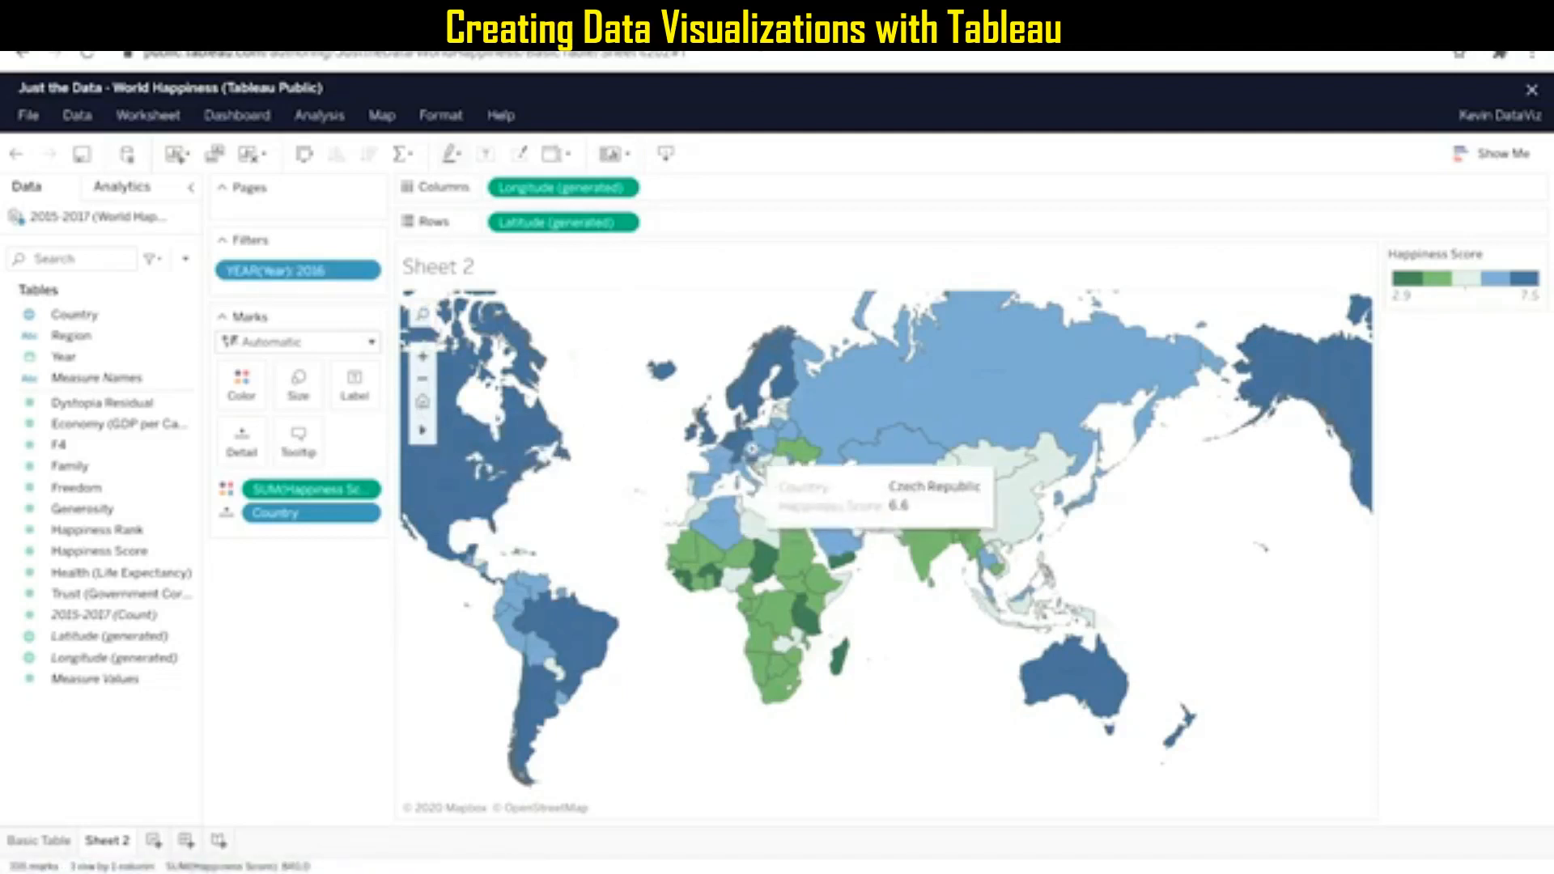
click(752, 449)
mouse_move(424, 431)
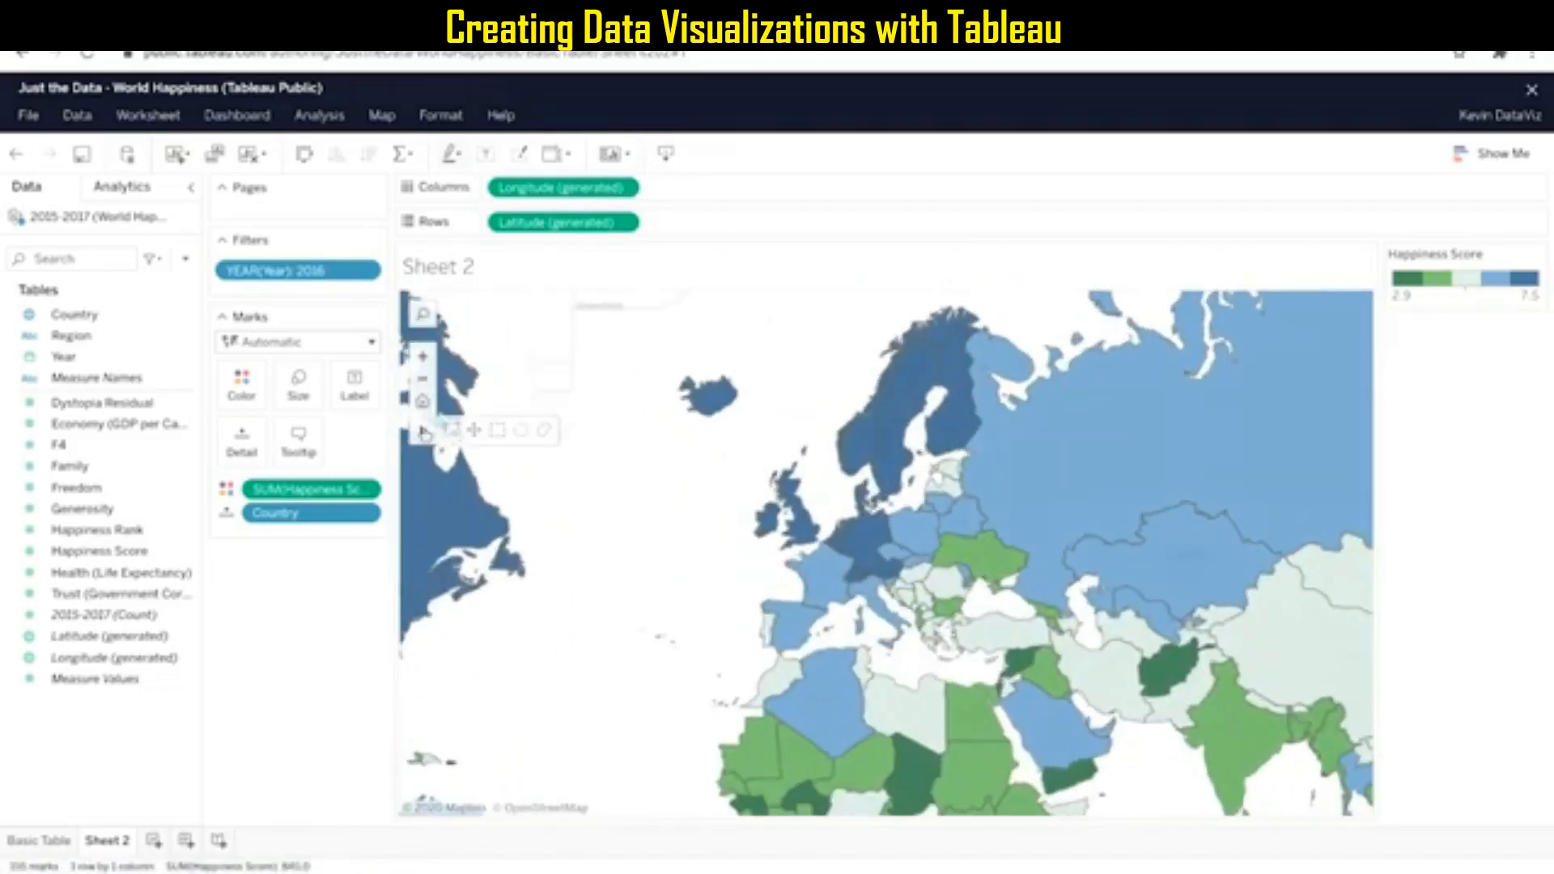
click(478, 437)
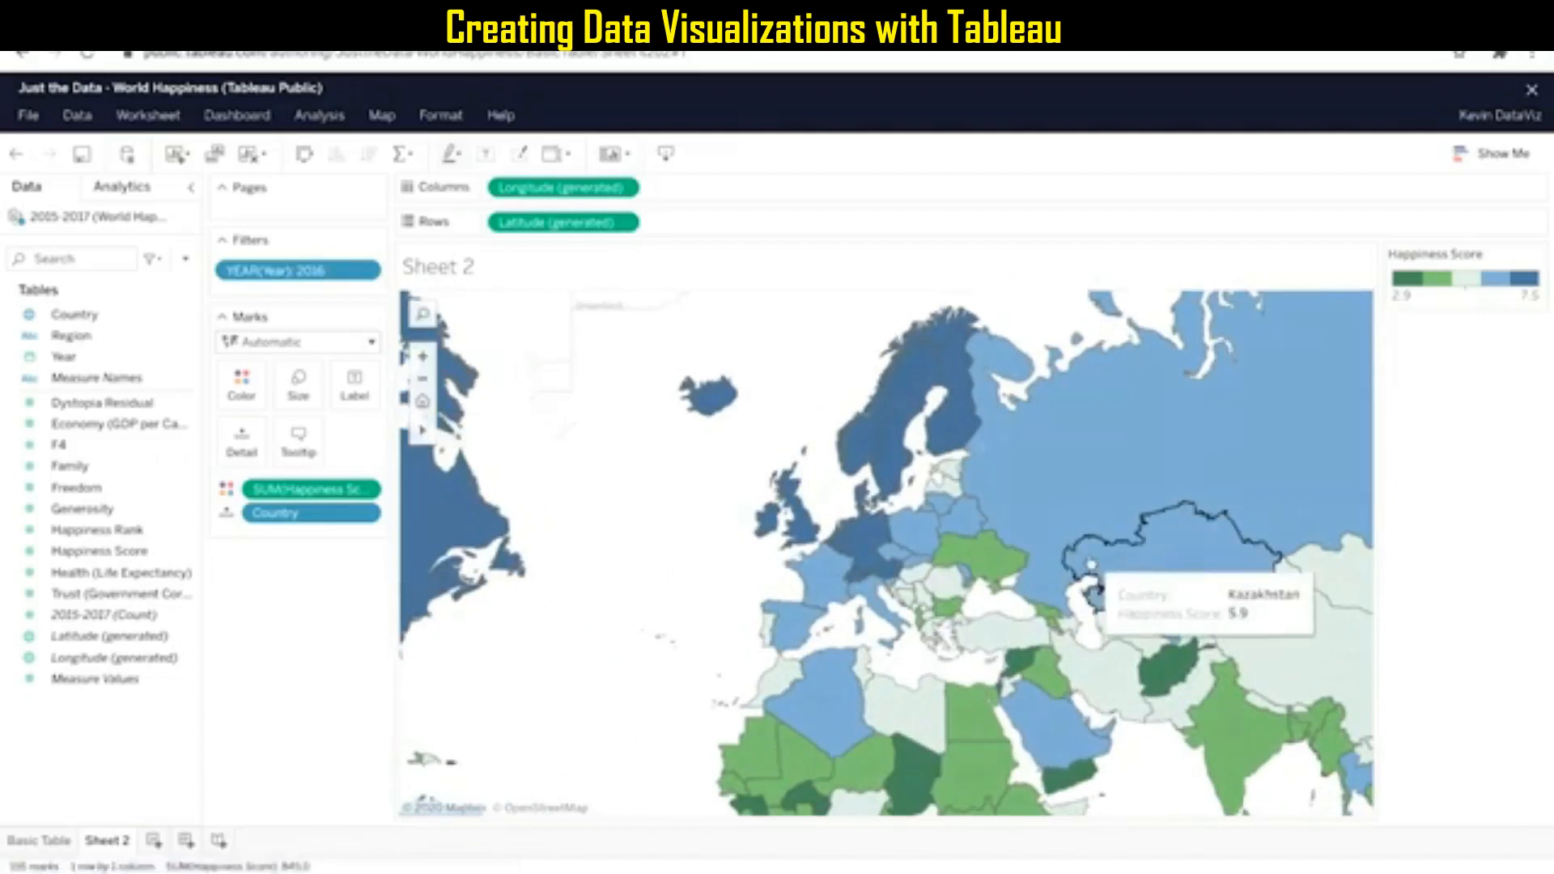
drag(729, 589, 619, 505)
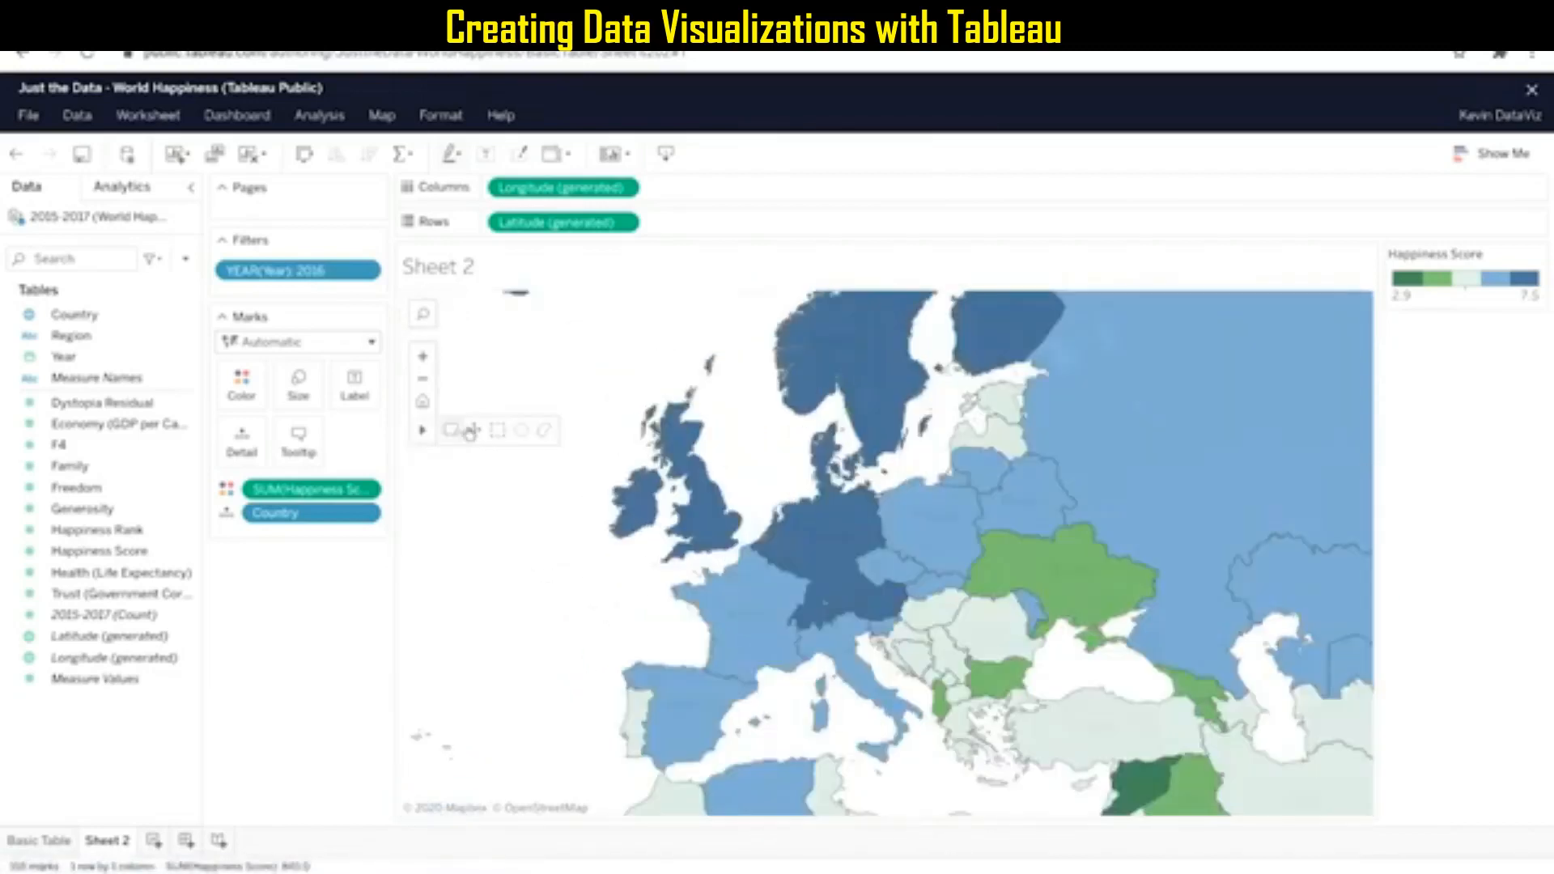
Select the countries across Europe with the Lasso tool and view the details for France.
click(547, 435)
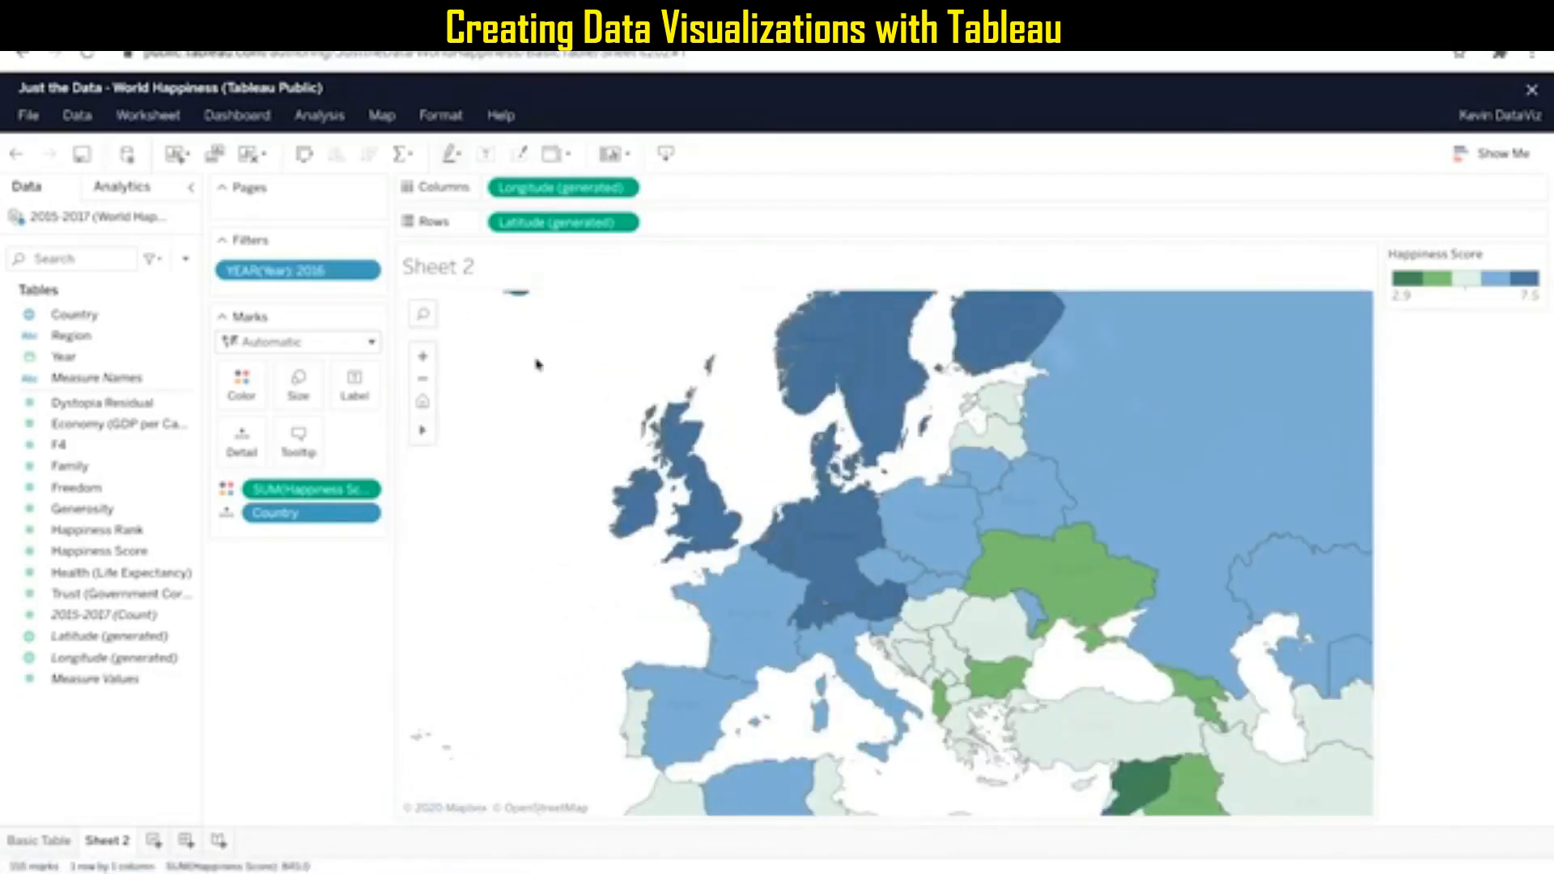
mouse_move(555, 486)
mouse_down()
mouse_move(545, 556)
mouse_move(725, 803)
mouse_move(1084, 729)
mouse_move(833, 300)
mouse_move(705, 289)
mouse_move(565, 500)
mouse_up()
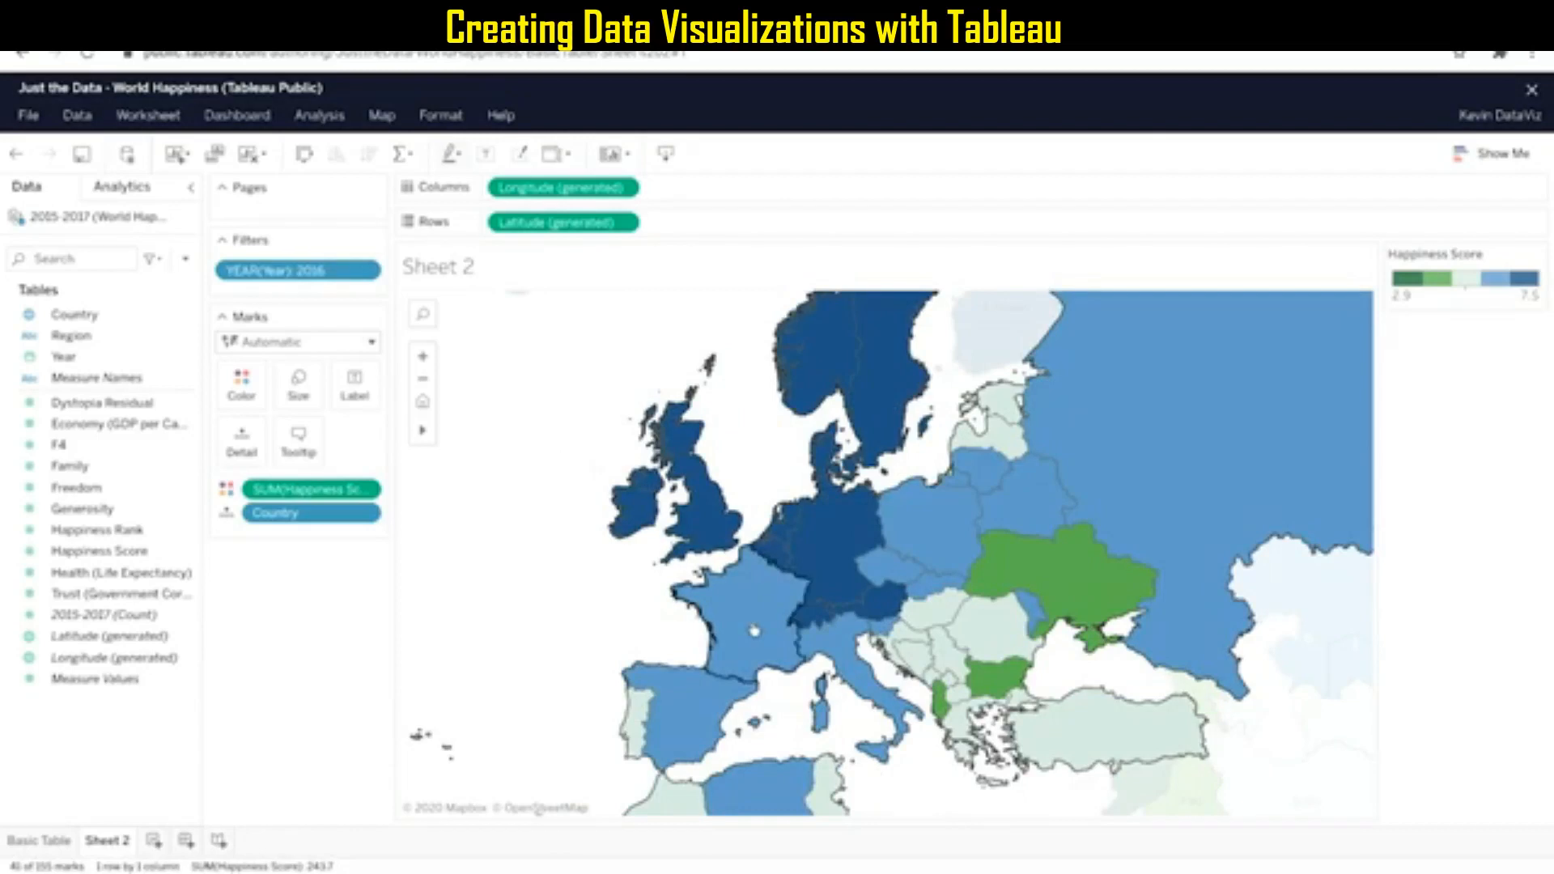
mouse_move(753, 630)
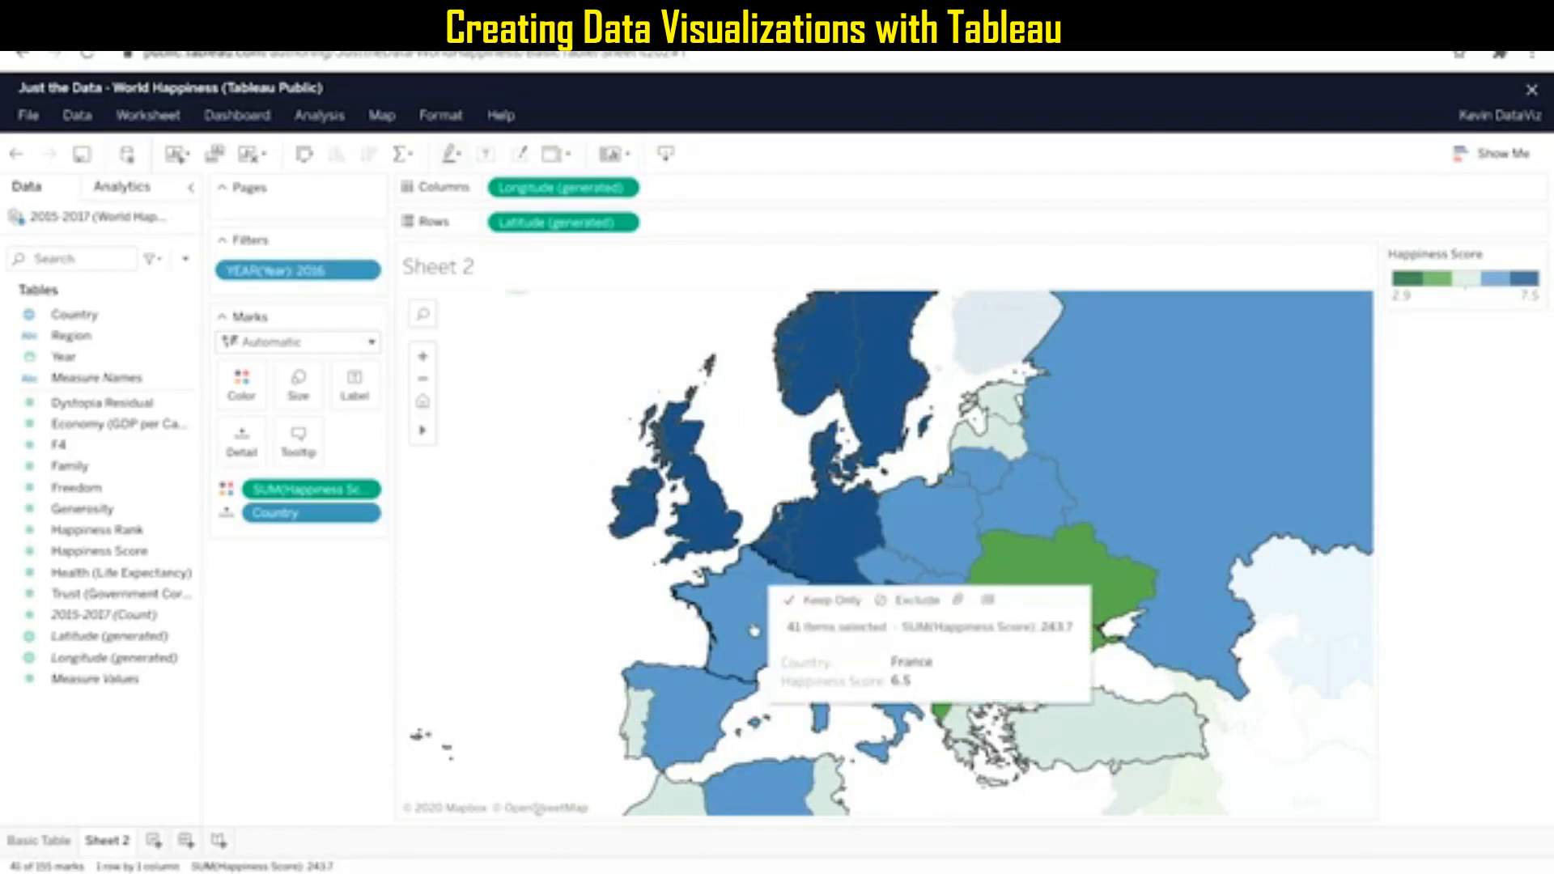
Select the western European countries around France with the Radial selection tool.
mouse_move(423, 430)
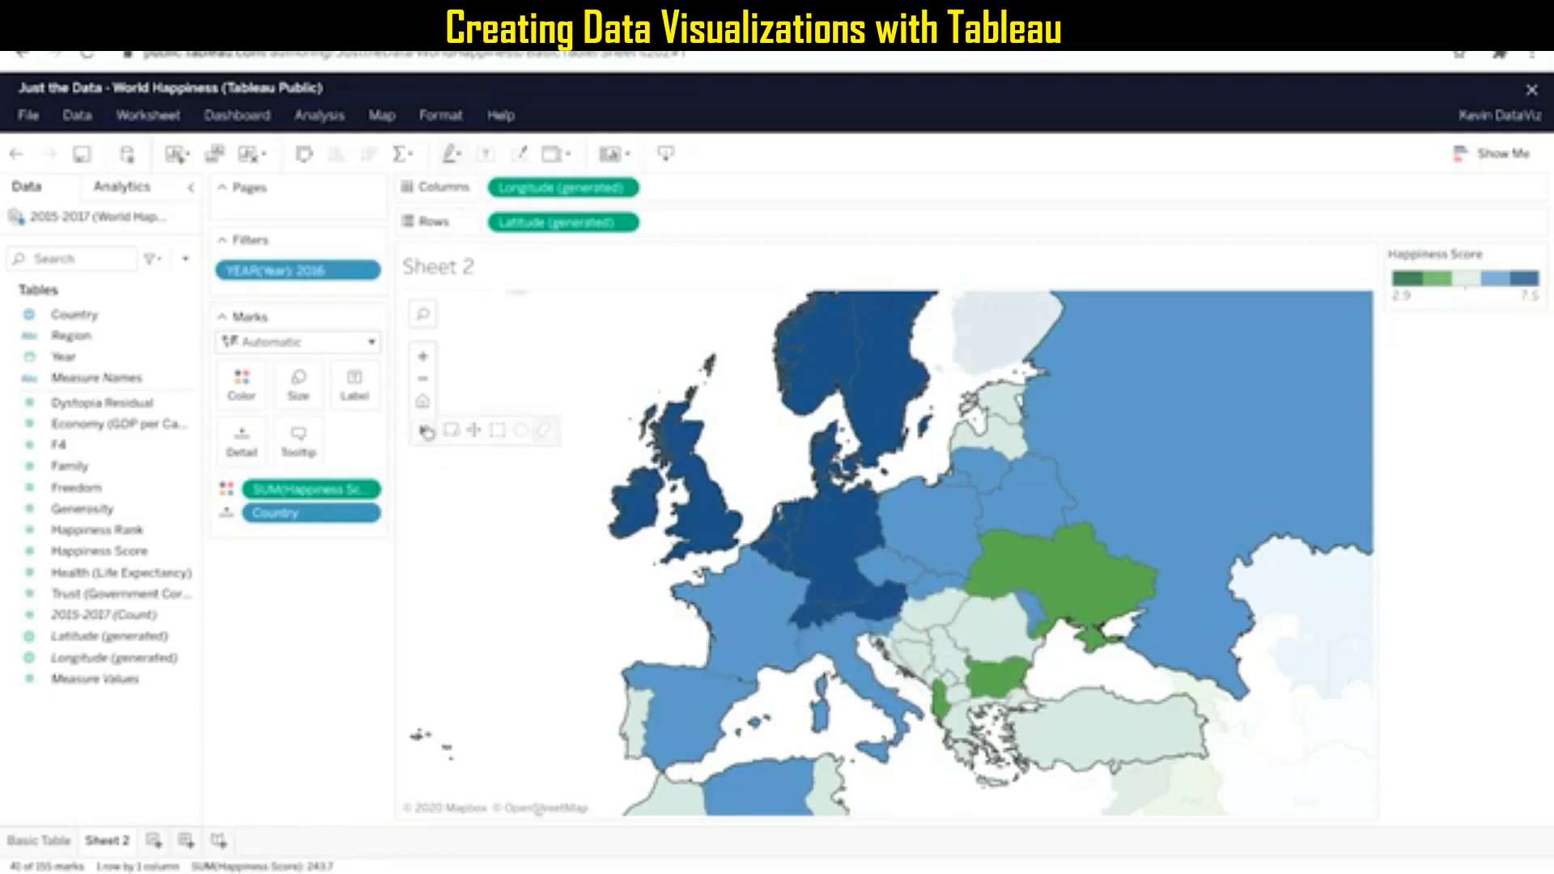
click(522, 433)
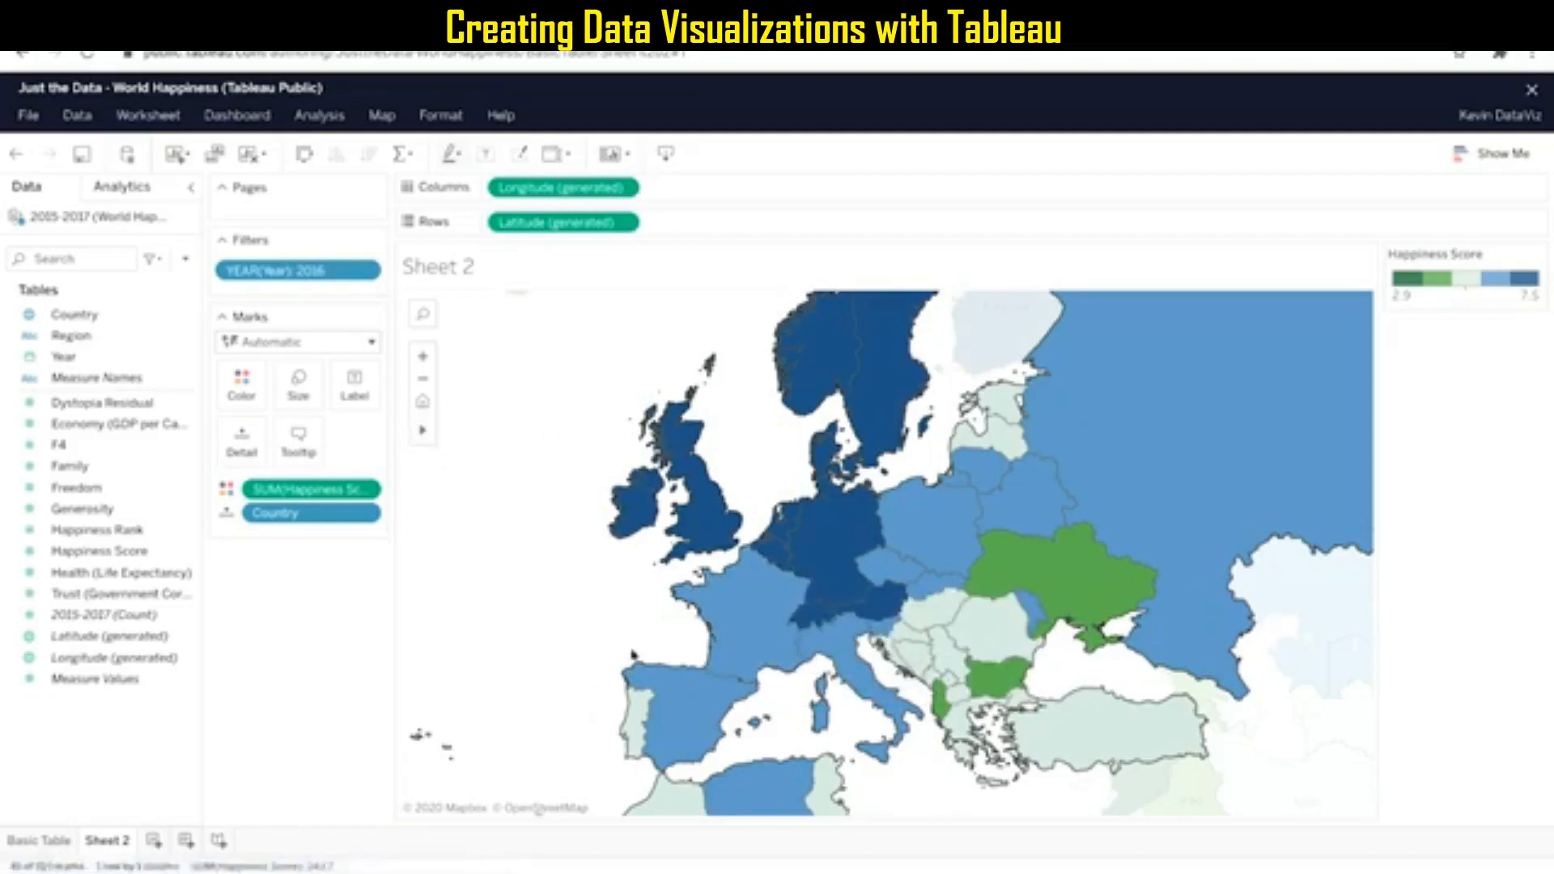
mouse_move(627, 645)
mouse_down()
mouse_move(603, 749)
mouse_move(765, 783)
mouse_move(821, 680)
mouse_move(781, 498)
mouse_move(647, 607)
mouse_move(627, 645)
mouse_up()
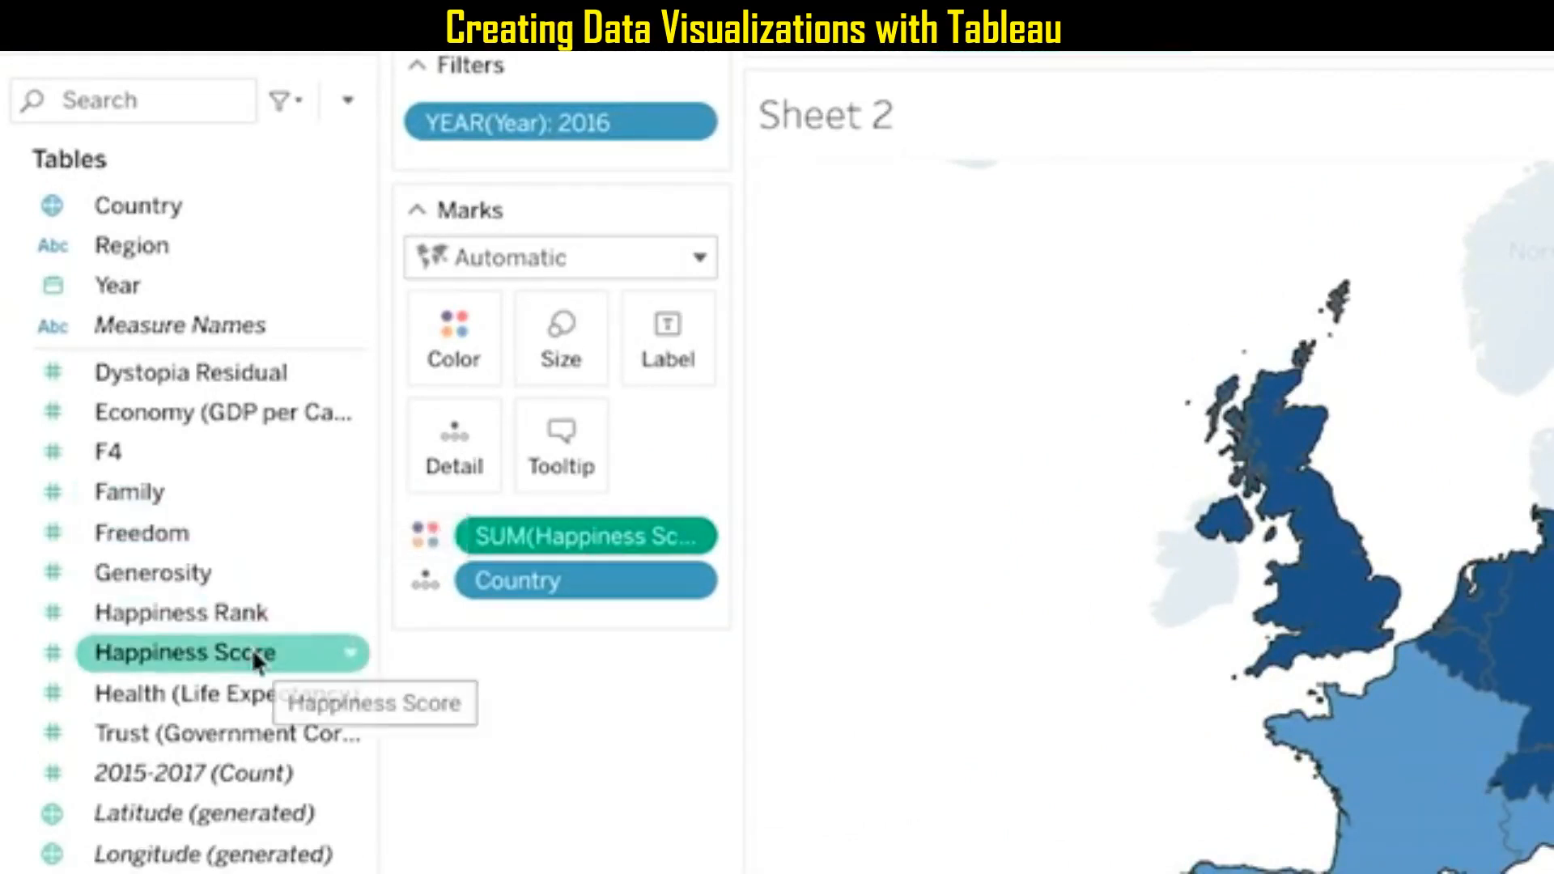
Label the countries on the map with their Happiness Score.
drag(251, 647, 673, 358)
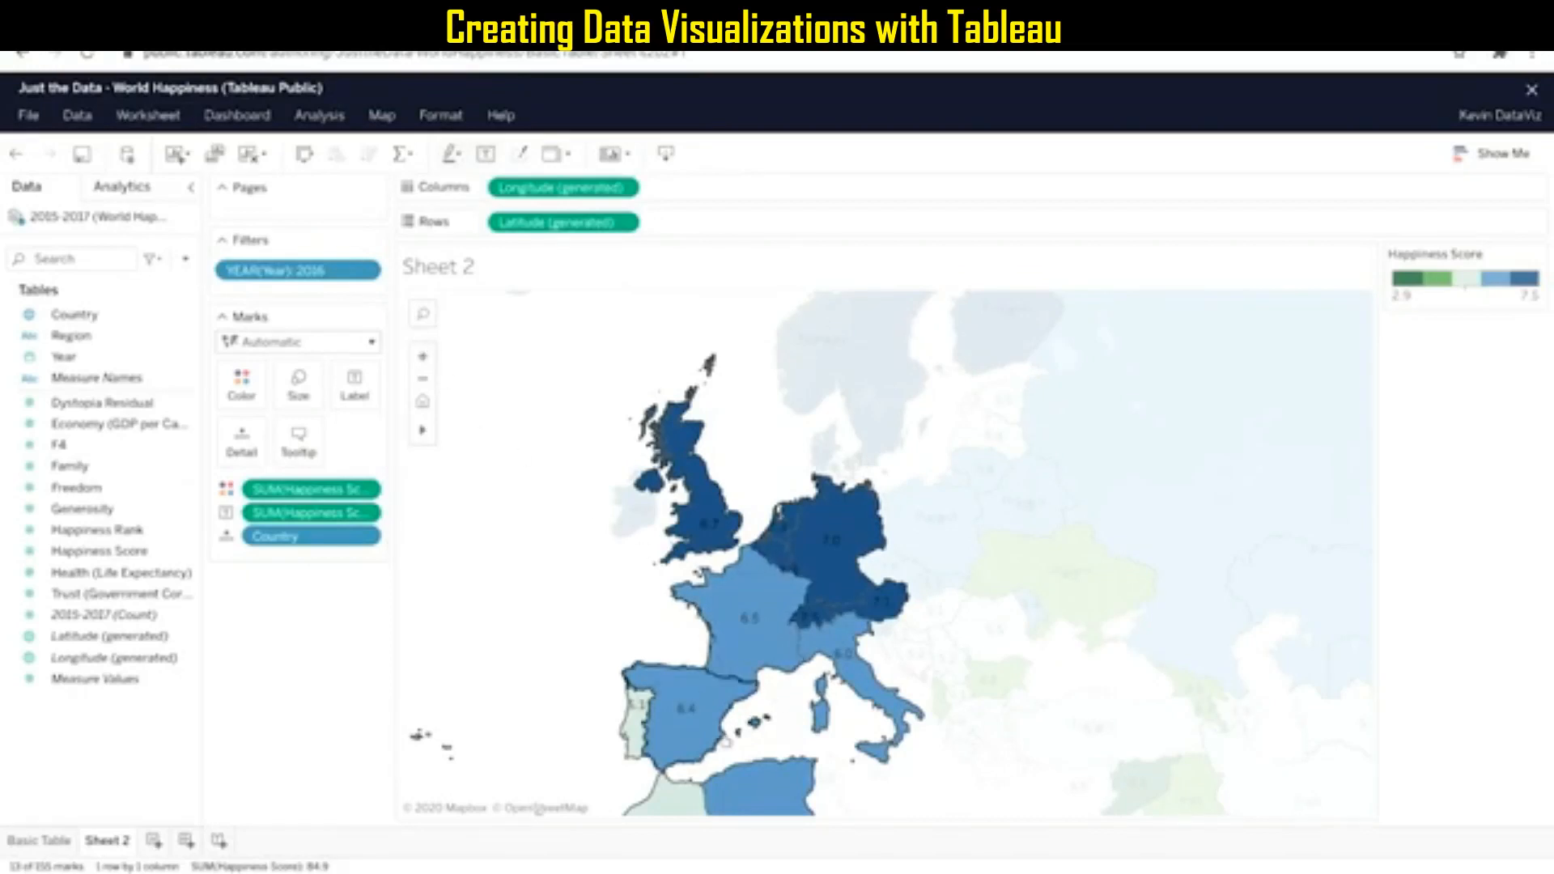
mouse_move(726, 743)
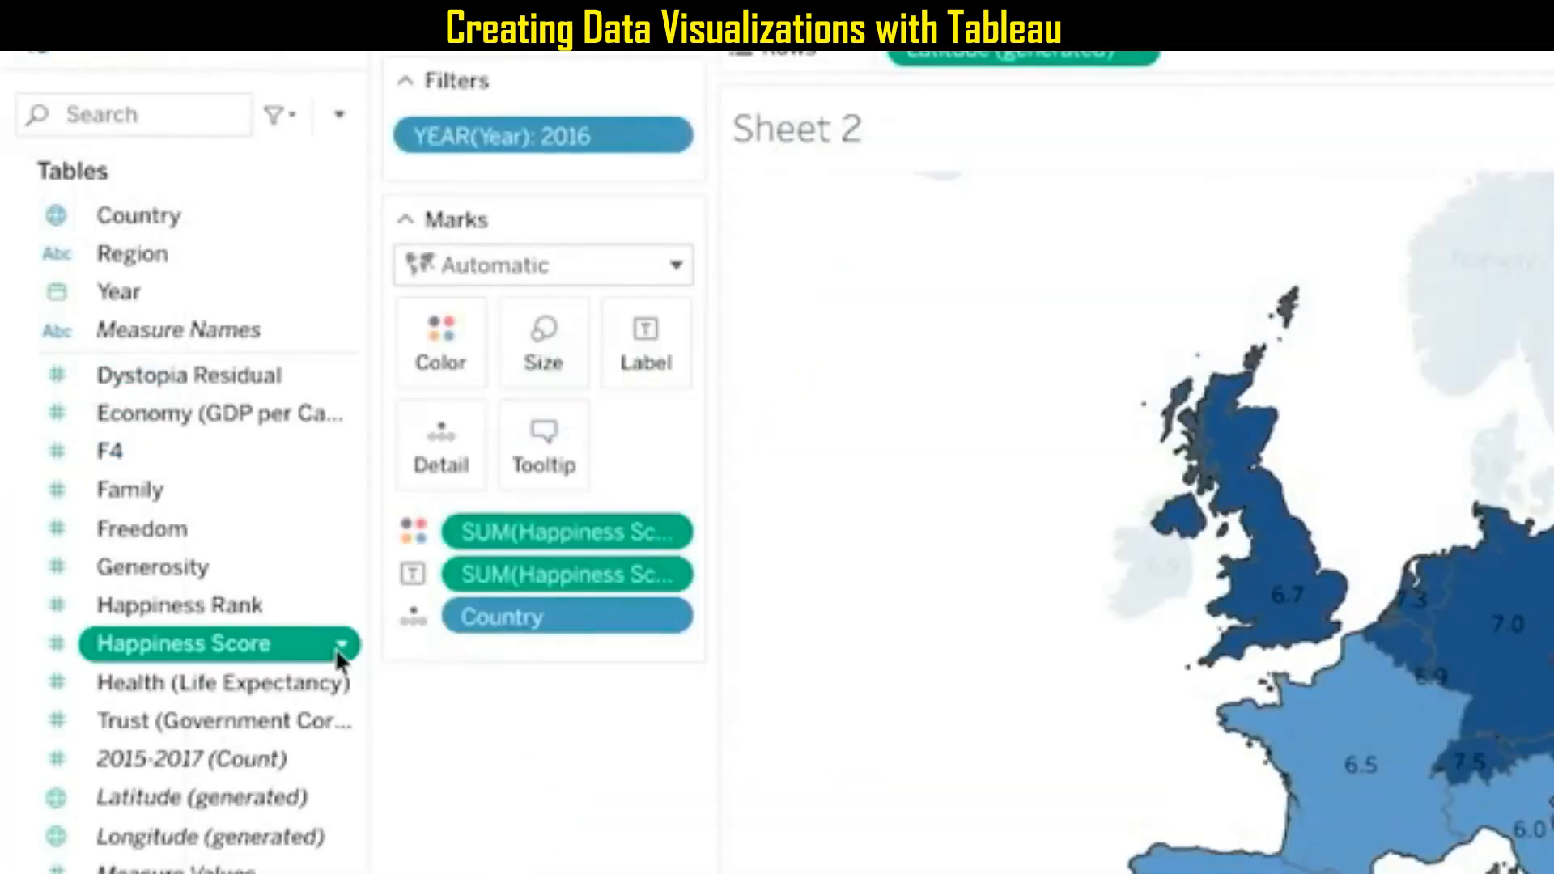
Switch the Happiness Score field's data type to Number (whole) and back to Number (decimal).
right_click(338, 647)
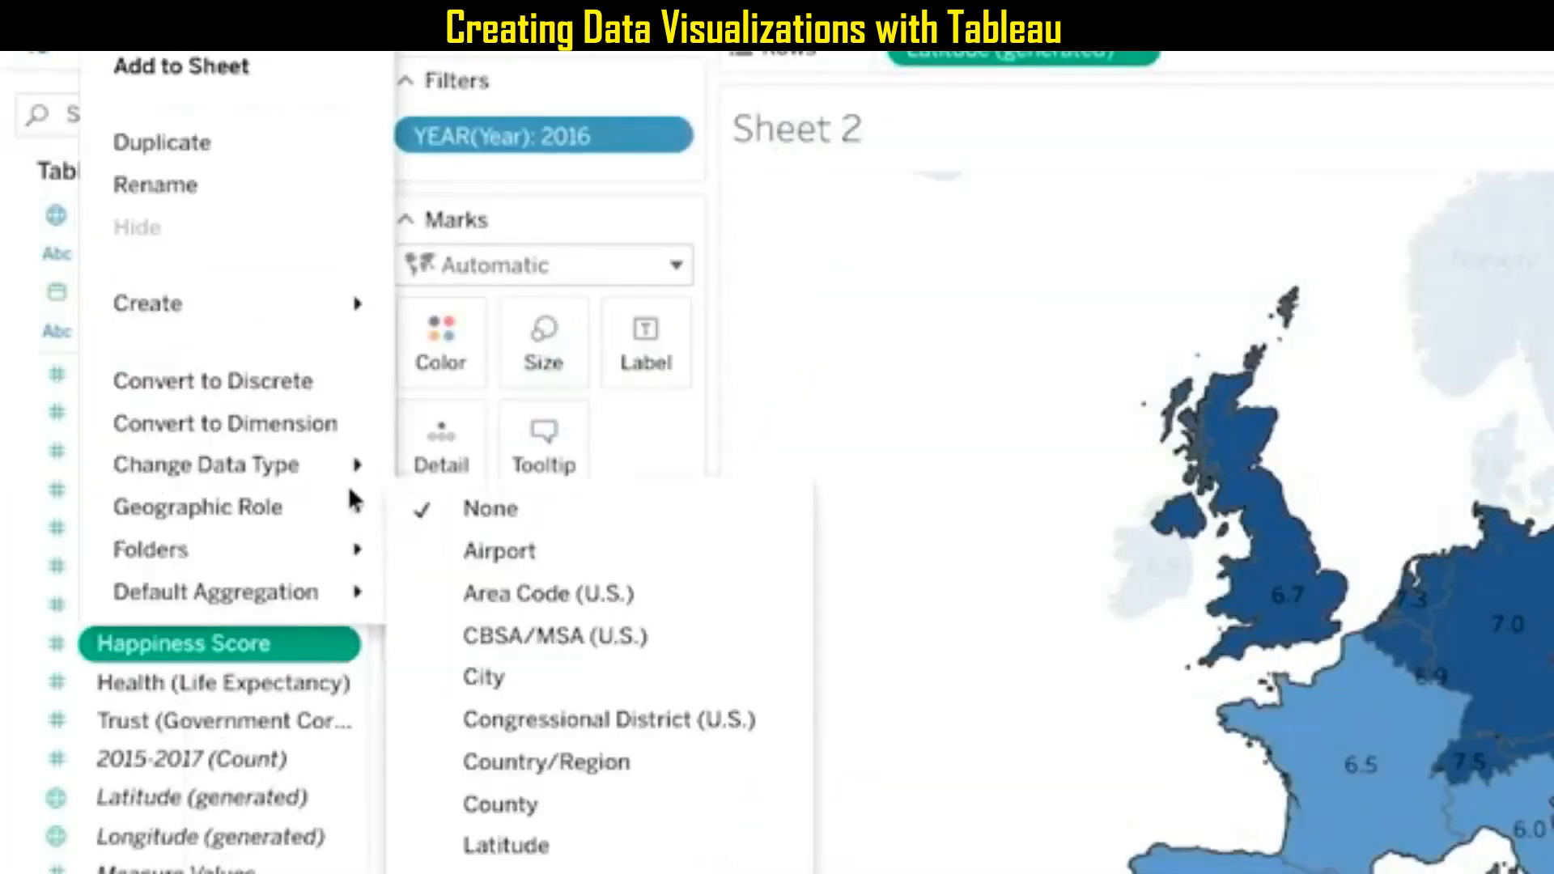
mouse_move(355, 468)
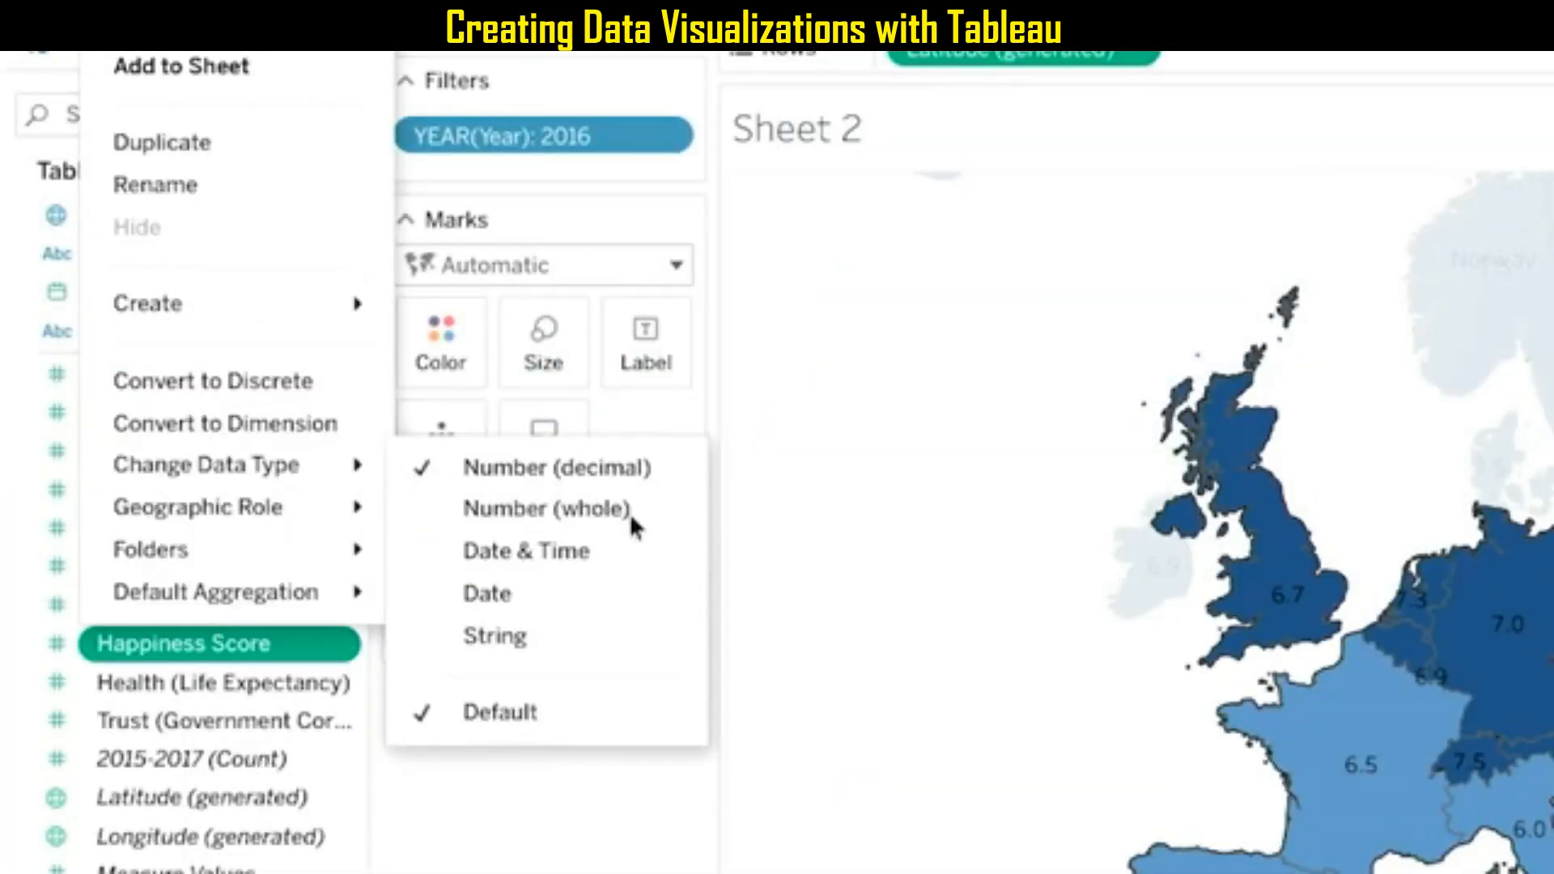
click(652, 510)
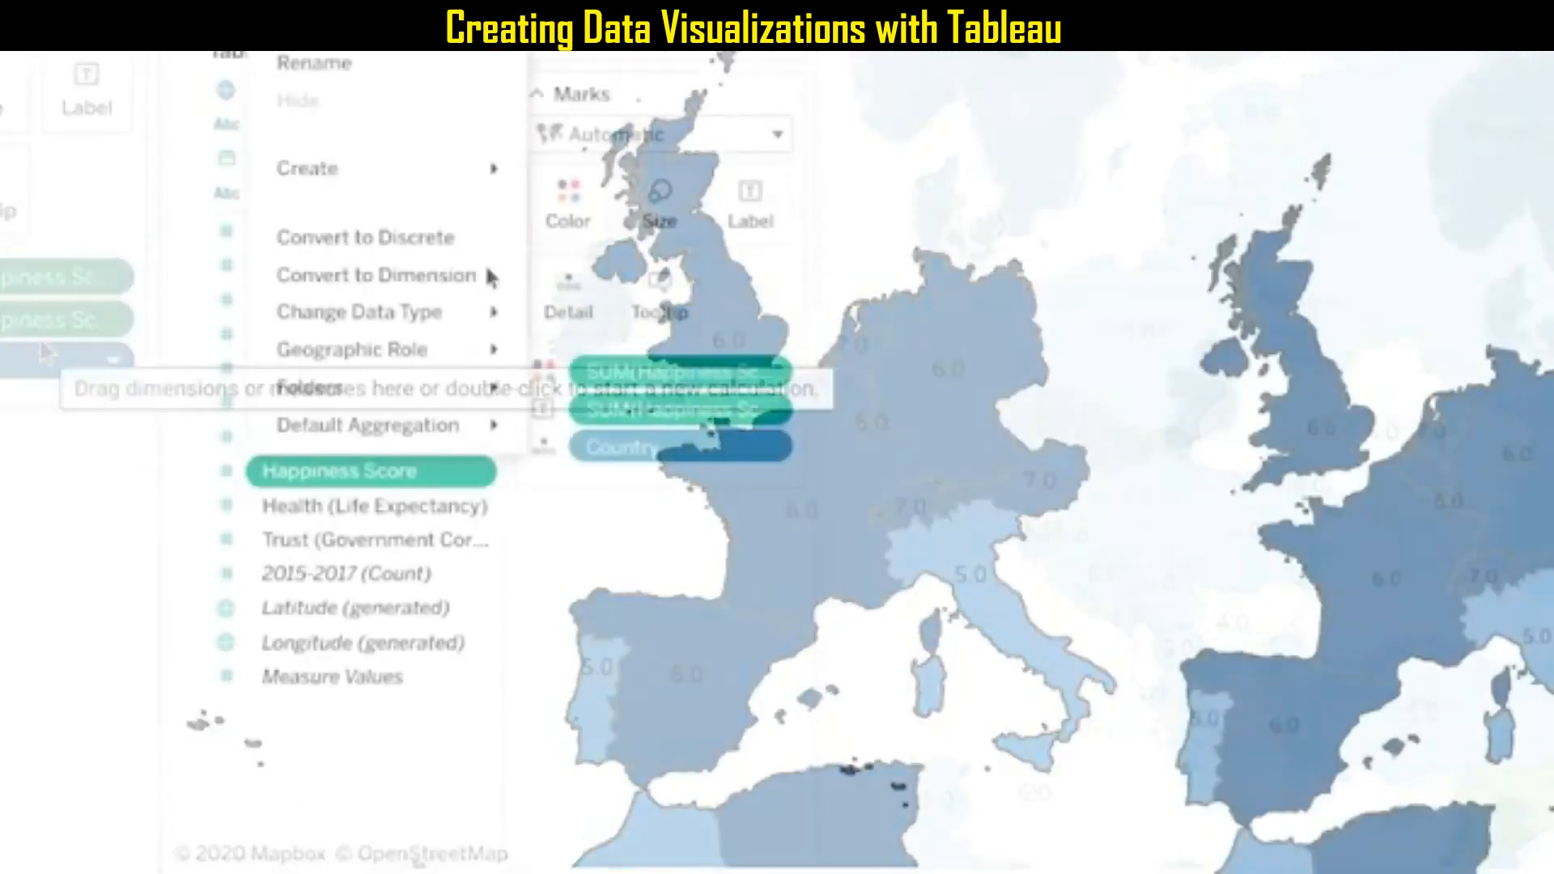
mouse_move(498, 312)
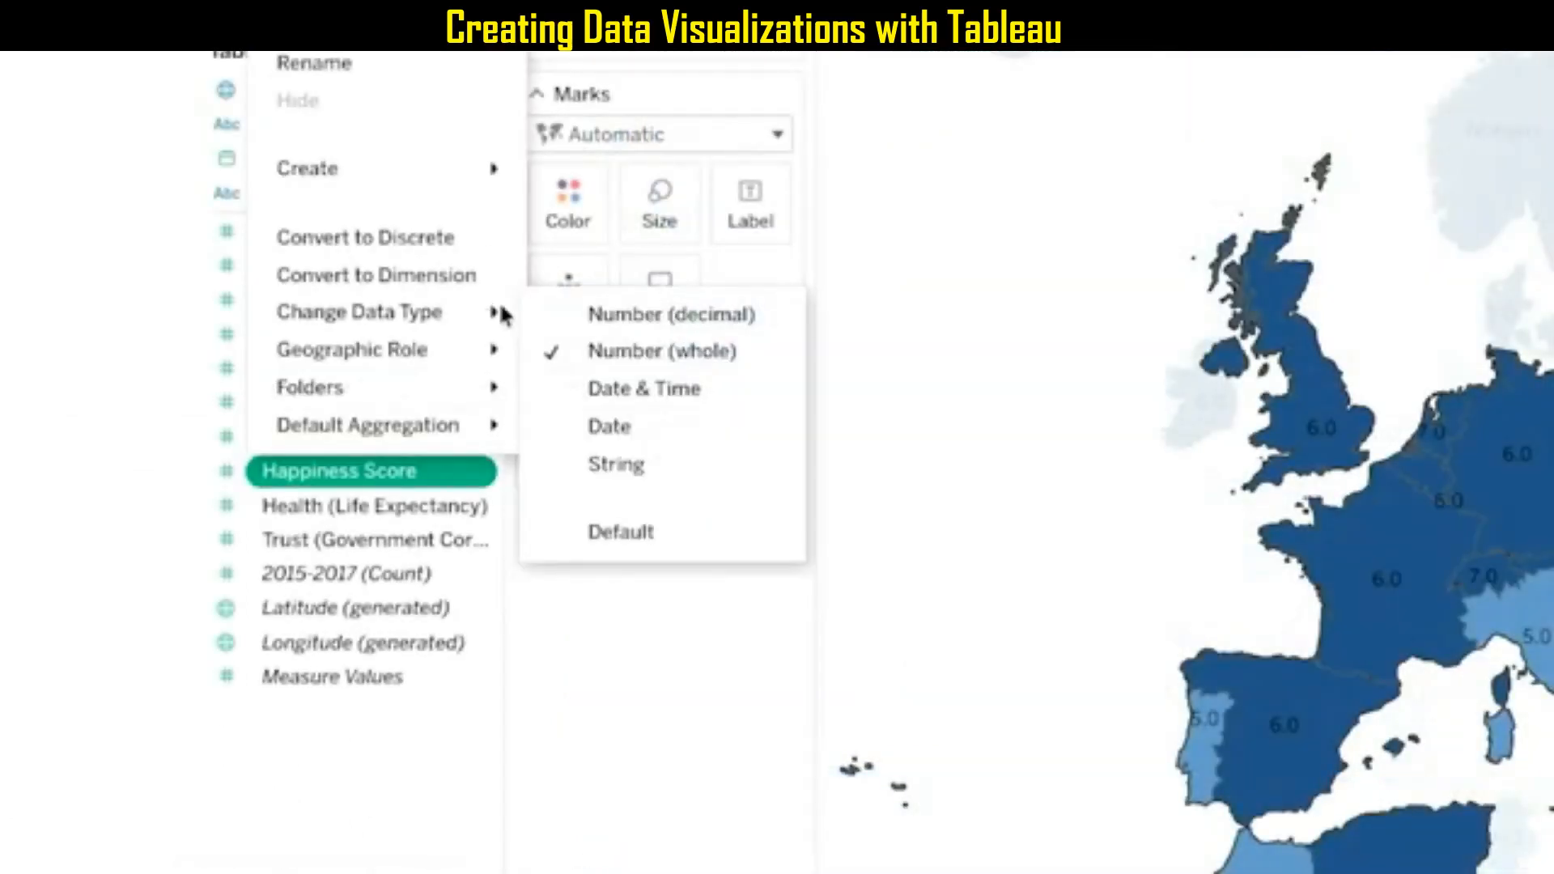
click(700, 317)
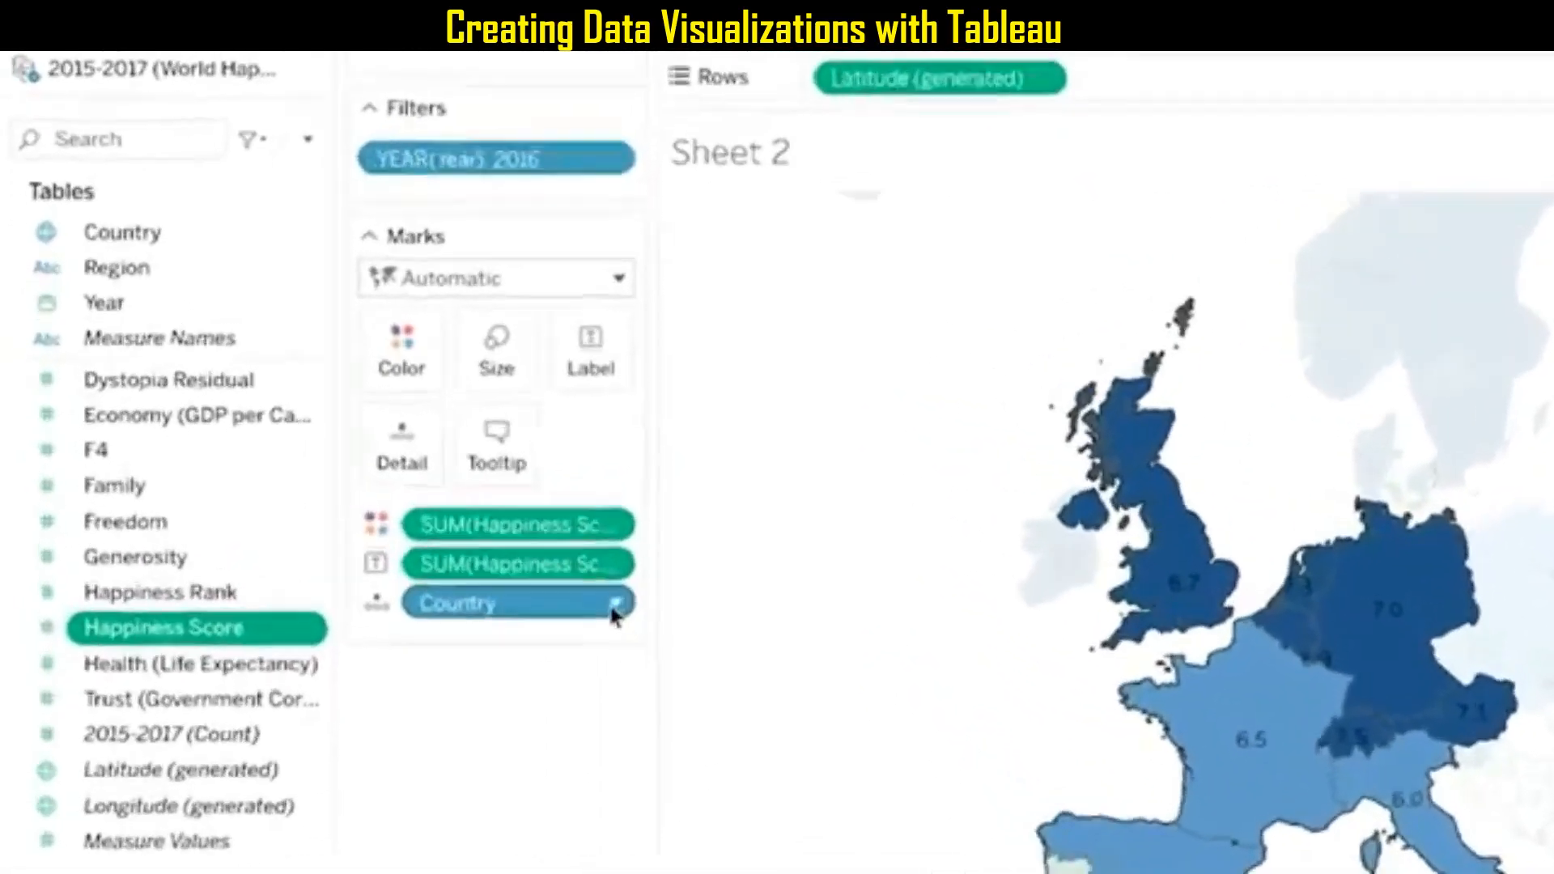
Remove the Country field from the Marks card and undo the removal.
click(370, 537)
click(743, 597)
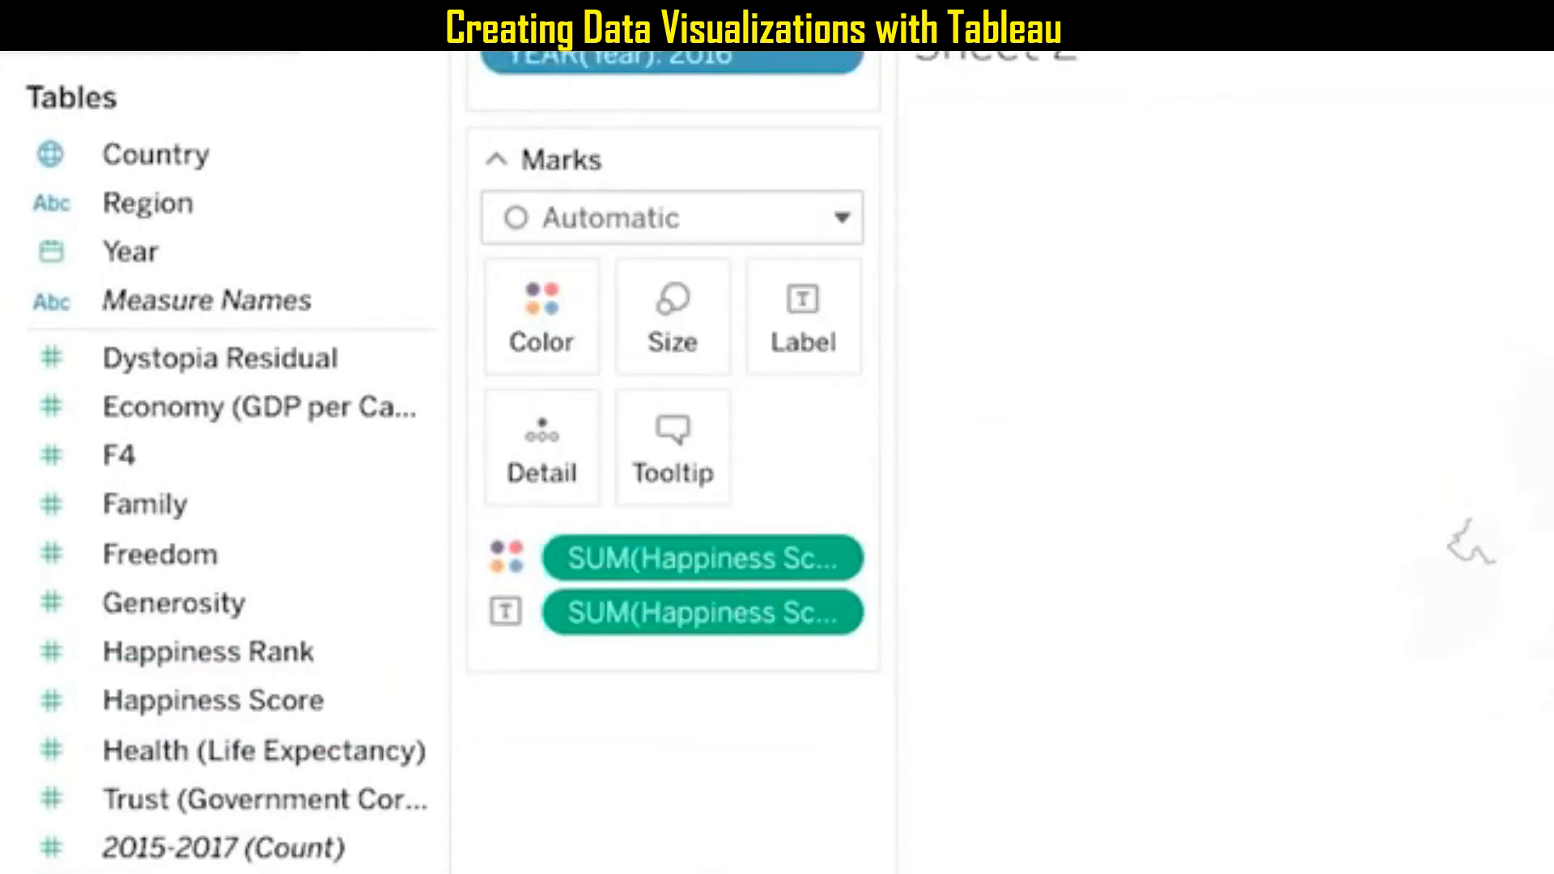
key(ctrl+z)
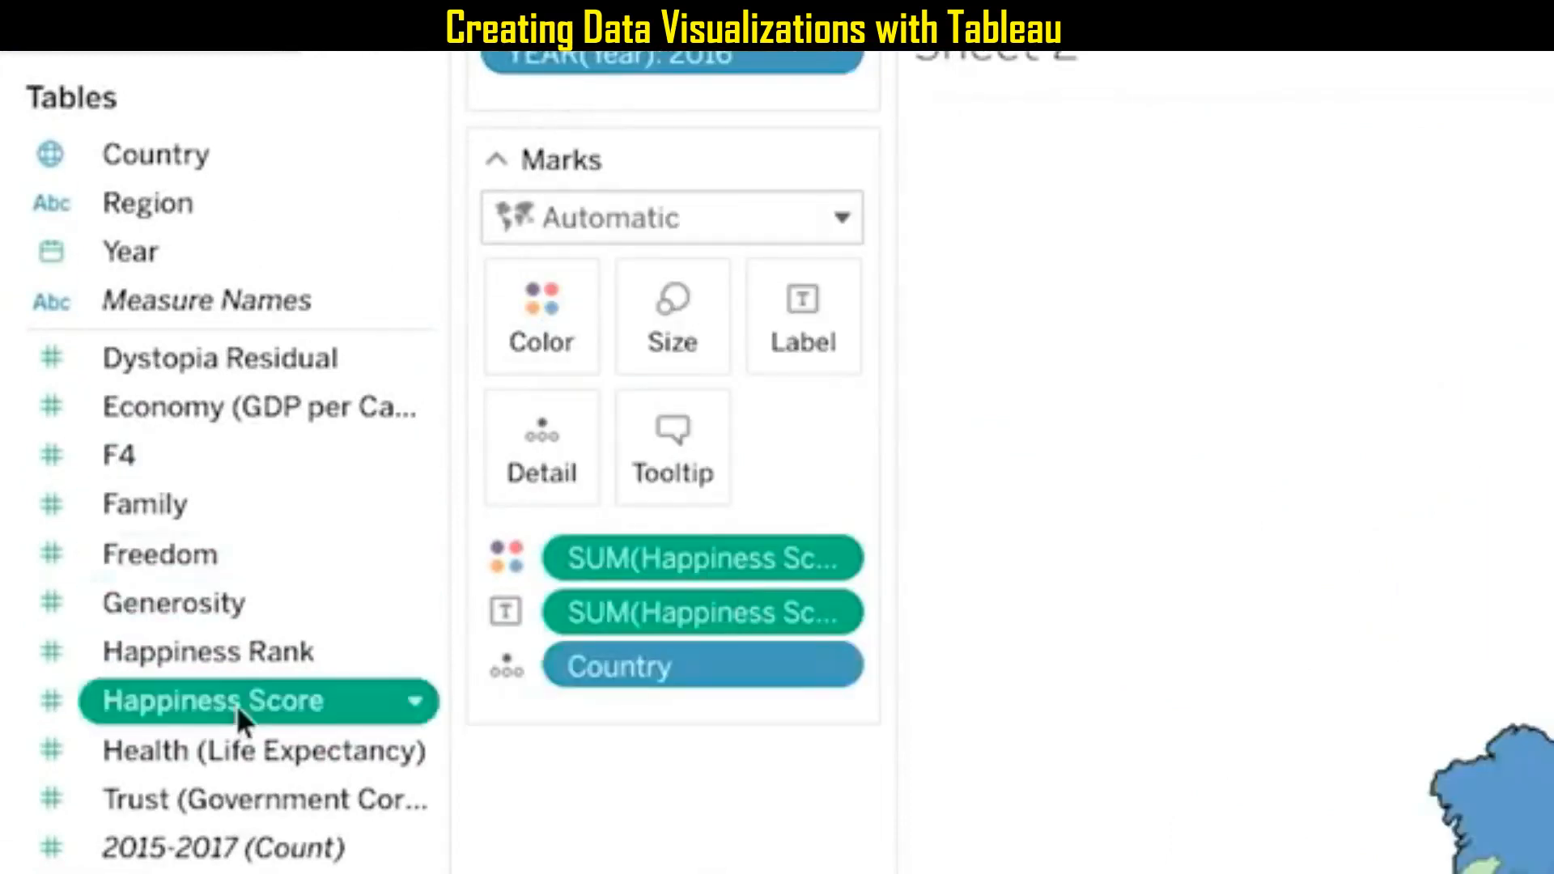
Add a Happiness Score filter on all values, accepting the full range of values.
drag(235, 704, 718, 89)
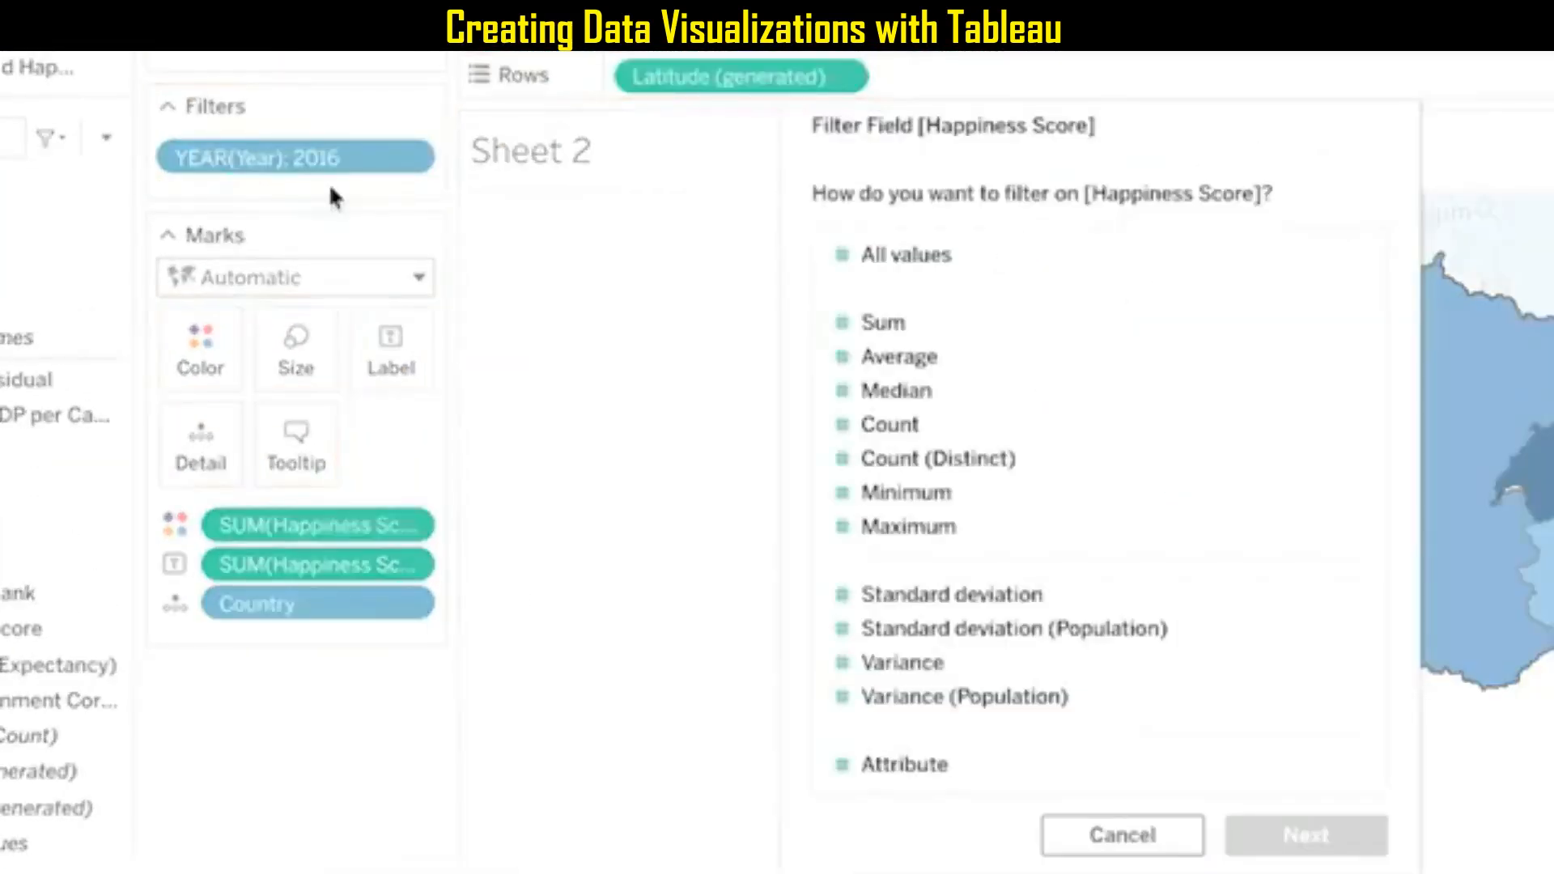
click(930, 254)
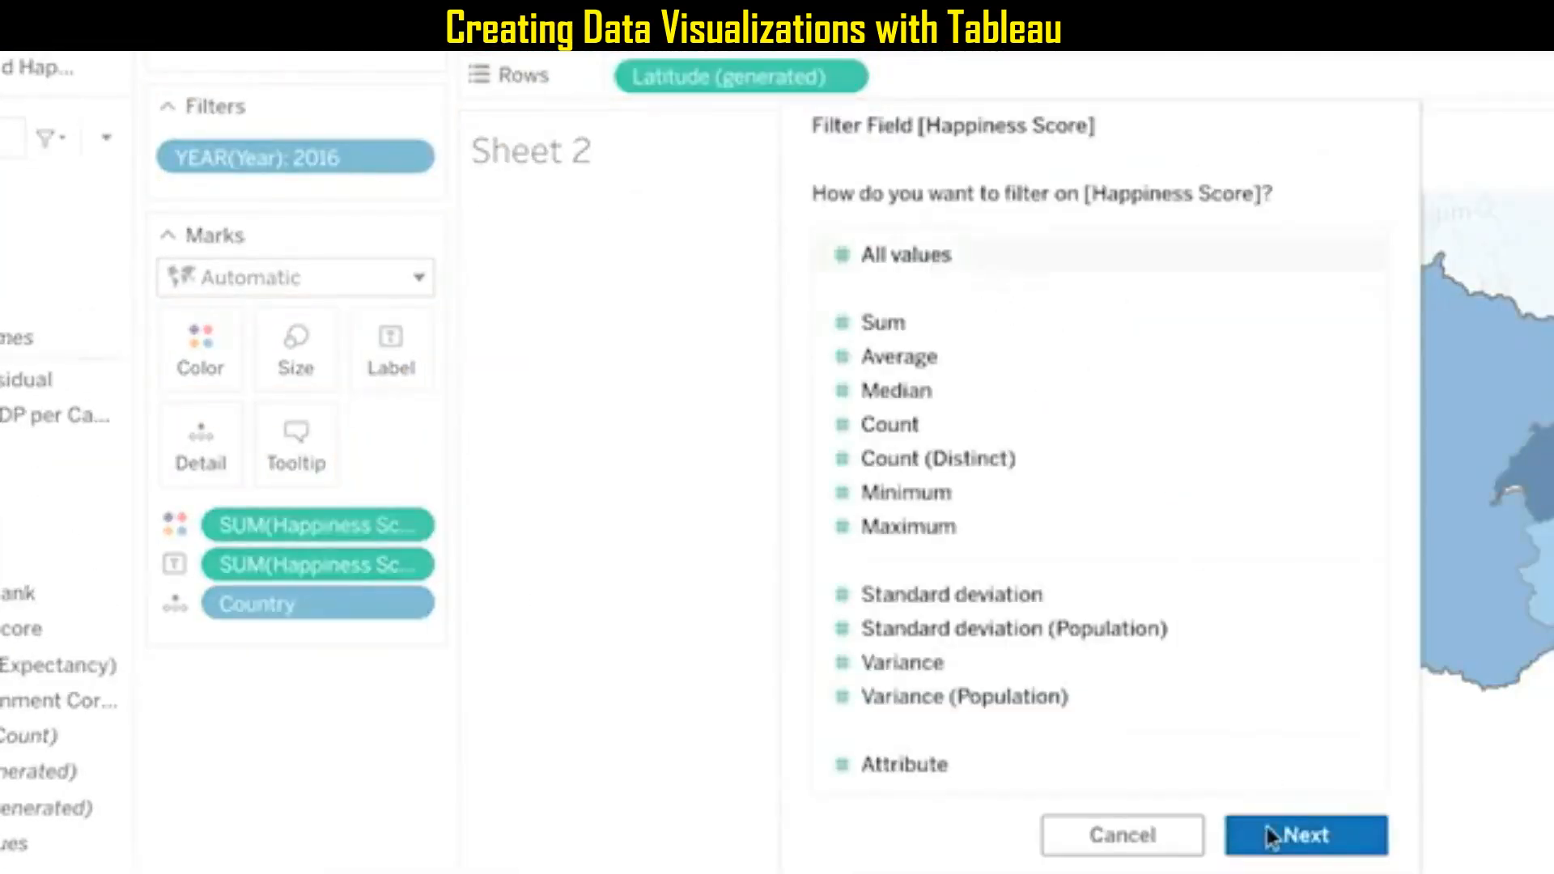
click(1273, 833)
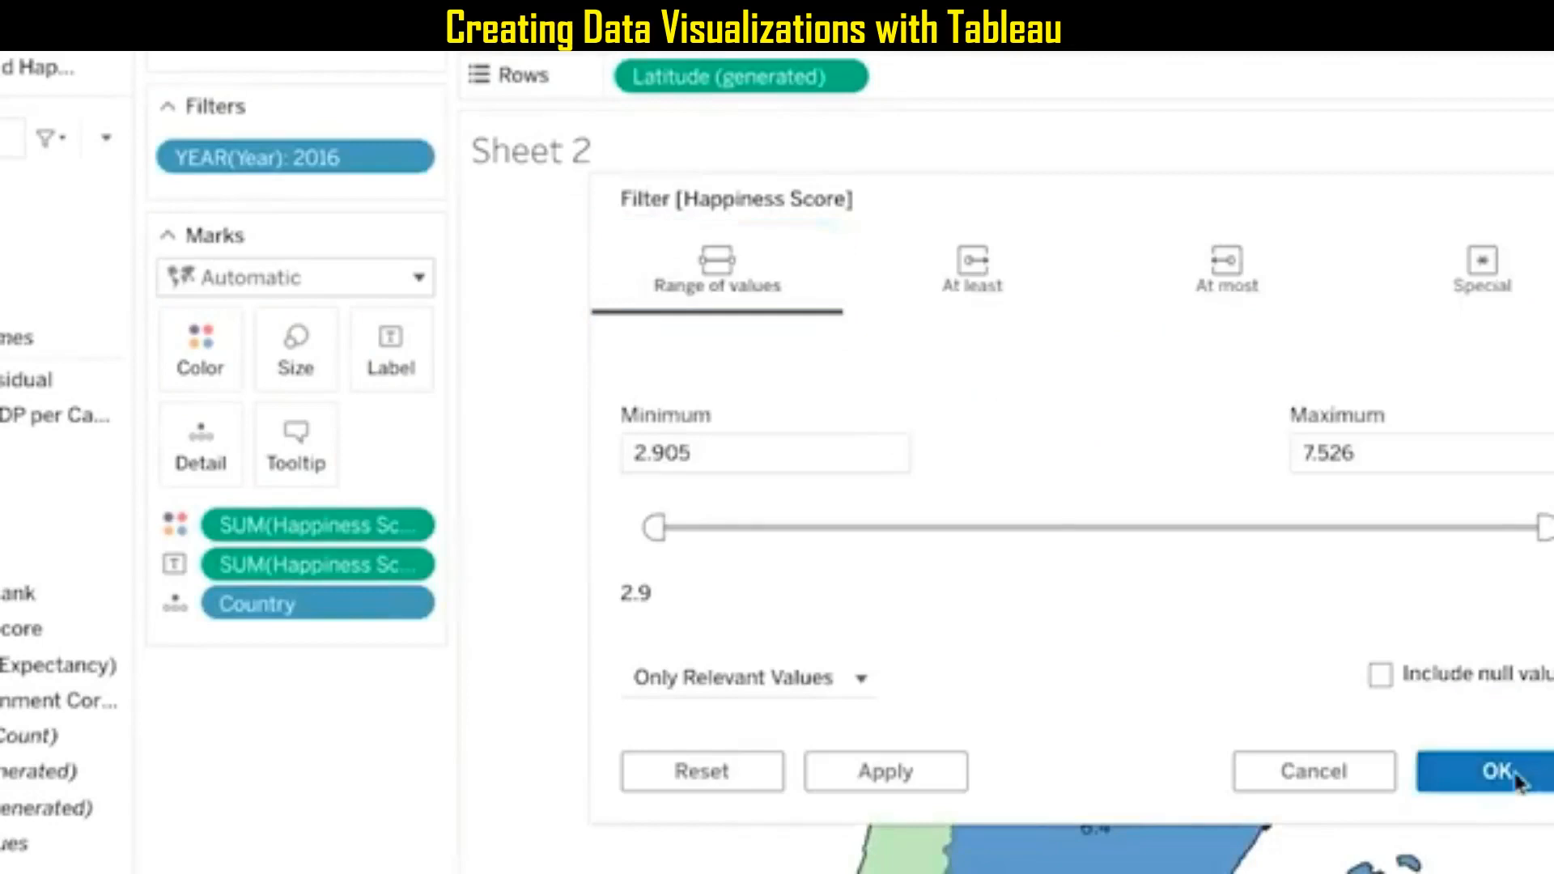
click(1527, 777)
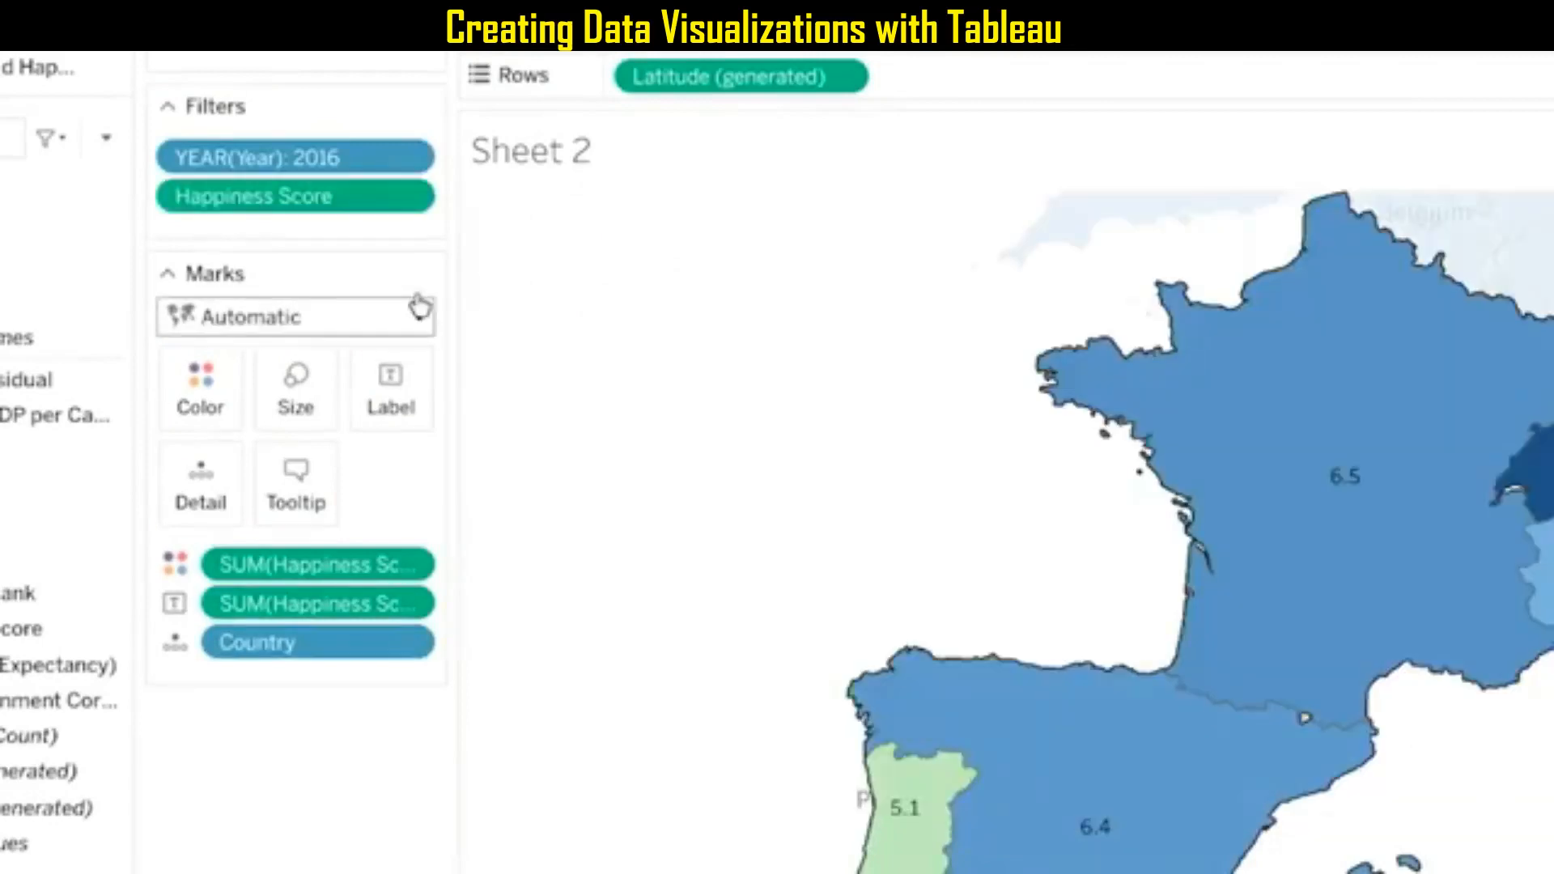
Show the Happiness Score filter beside the map and lower its maximum to 6.0.
click(423, 194)
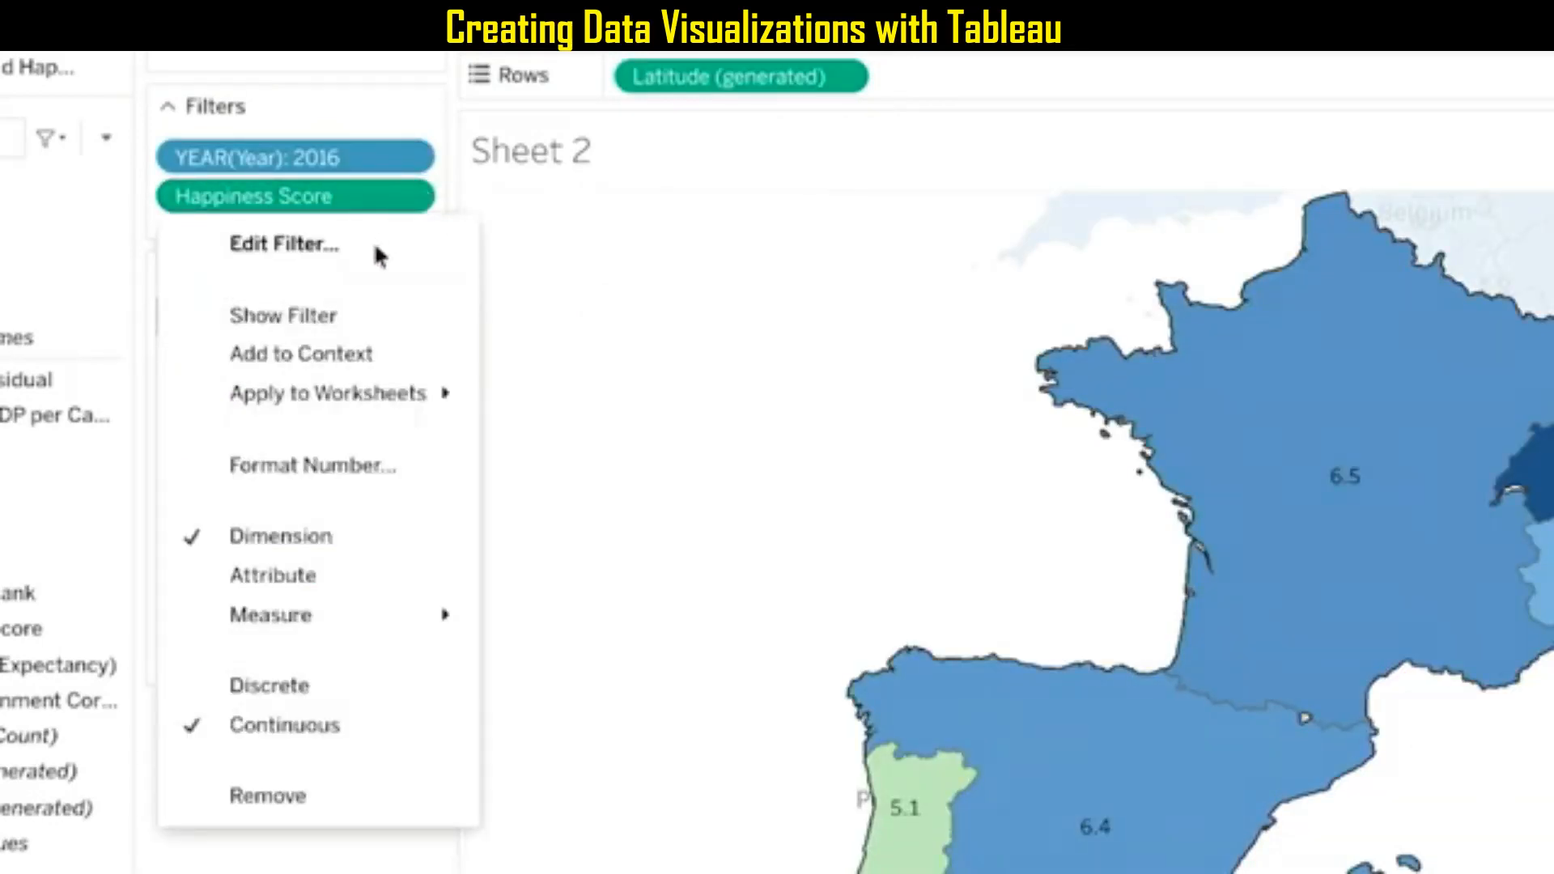
click(349, 317)
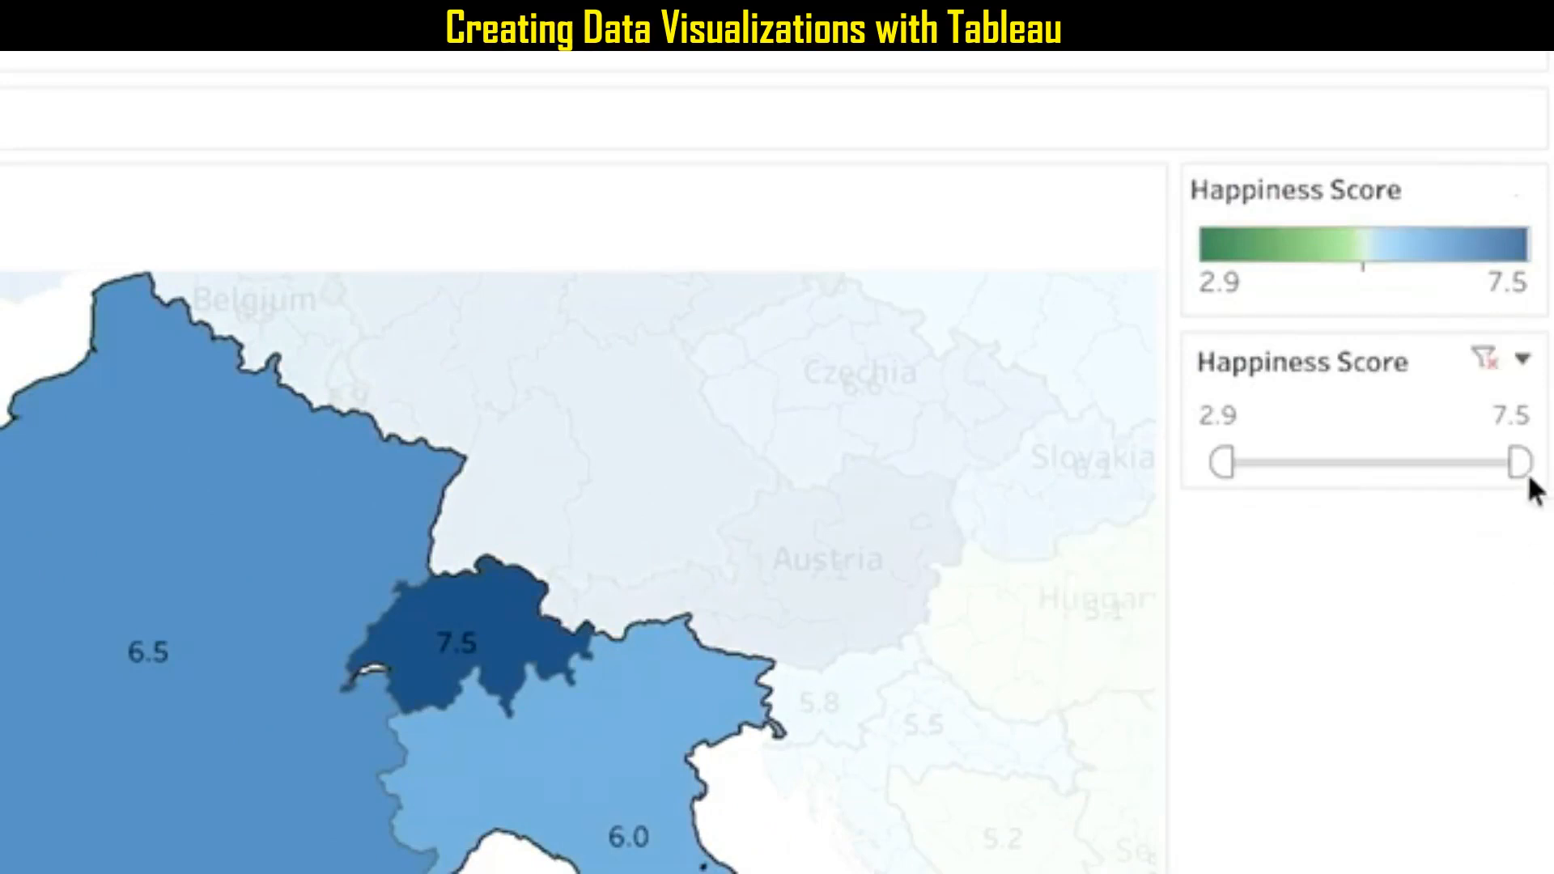
drag(1517, 460, 1431, 464)
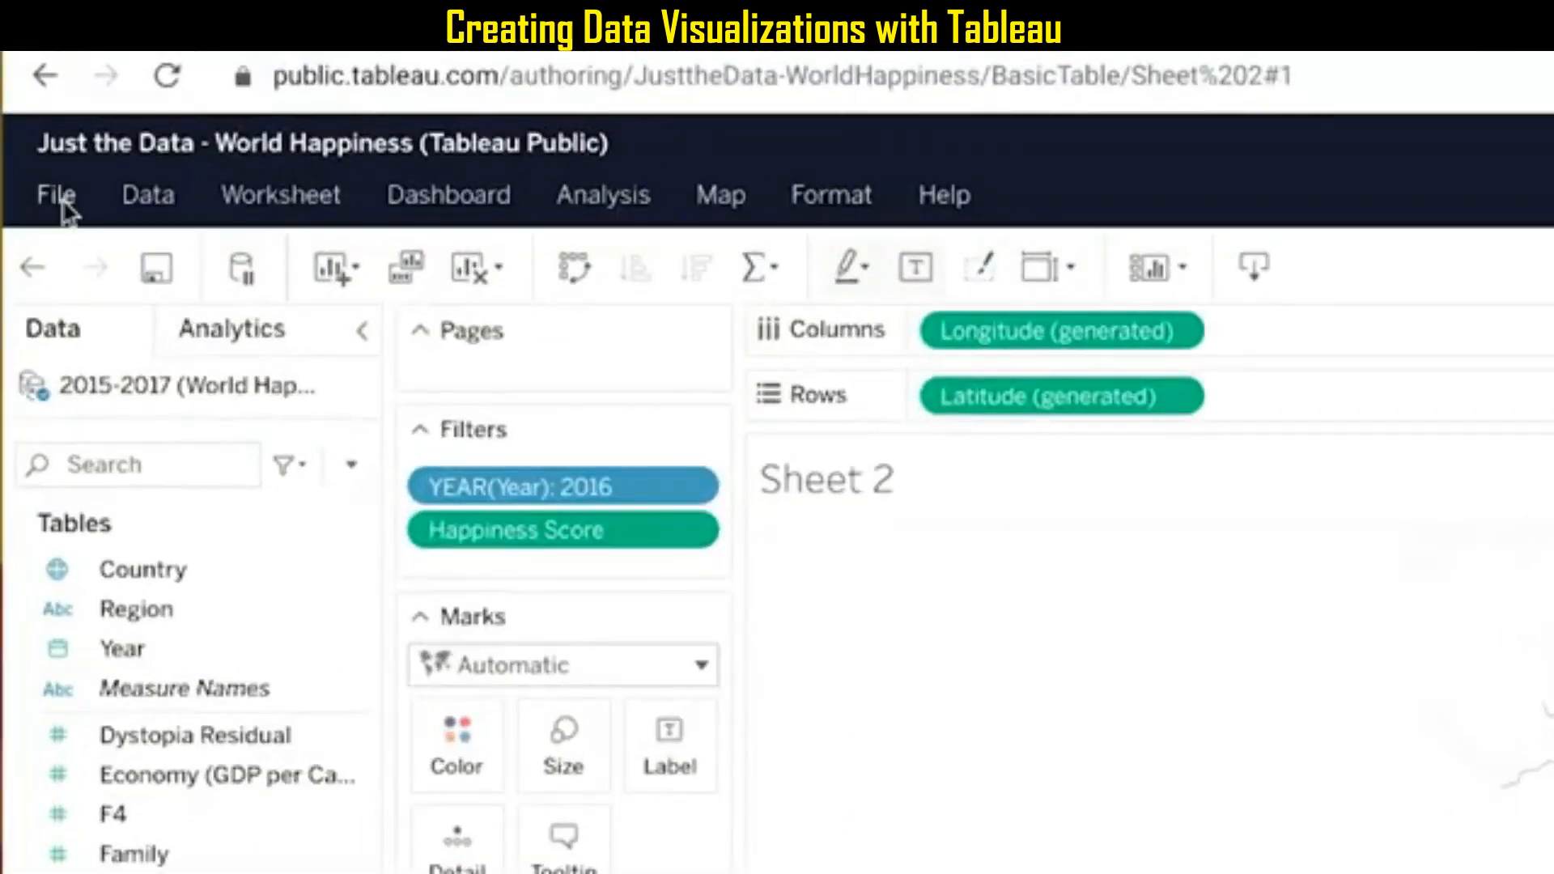
Save the workbook under the new name My World Happiness Demo, with sheets shown as tabs.
click(45, 160)
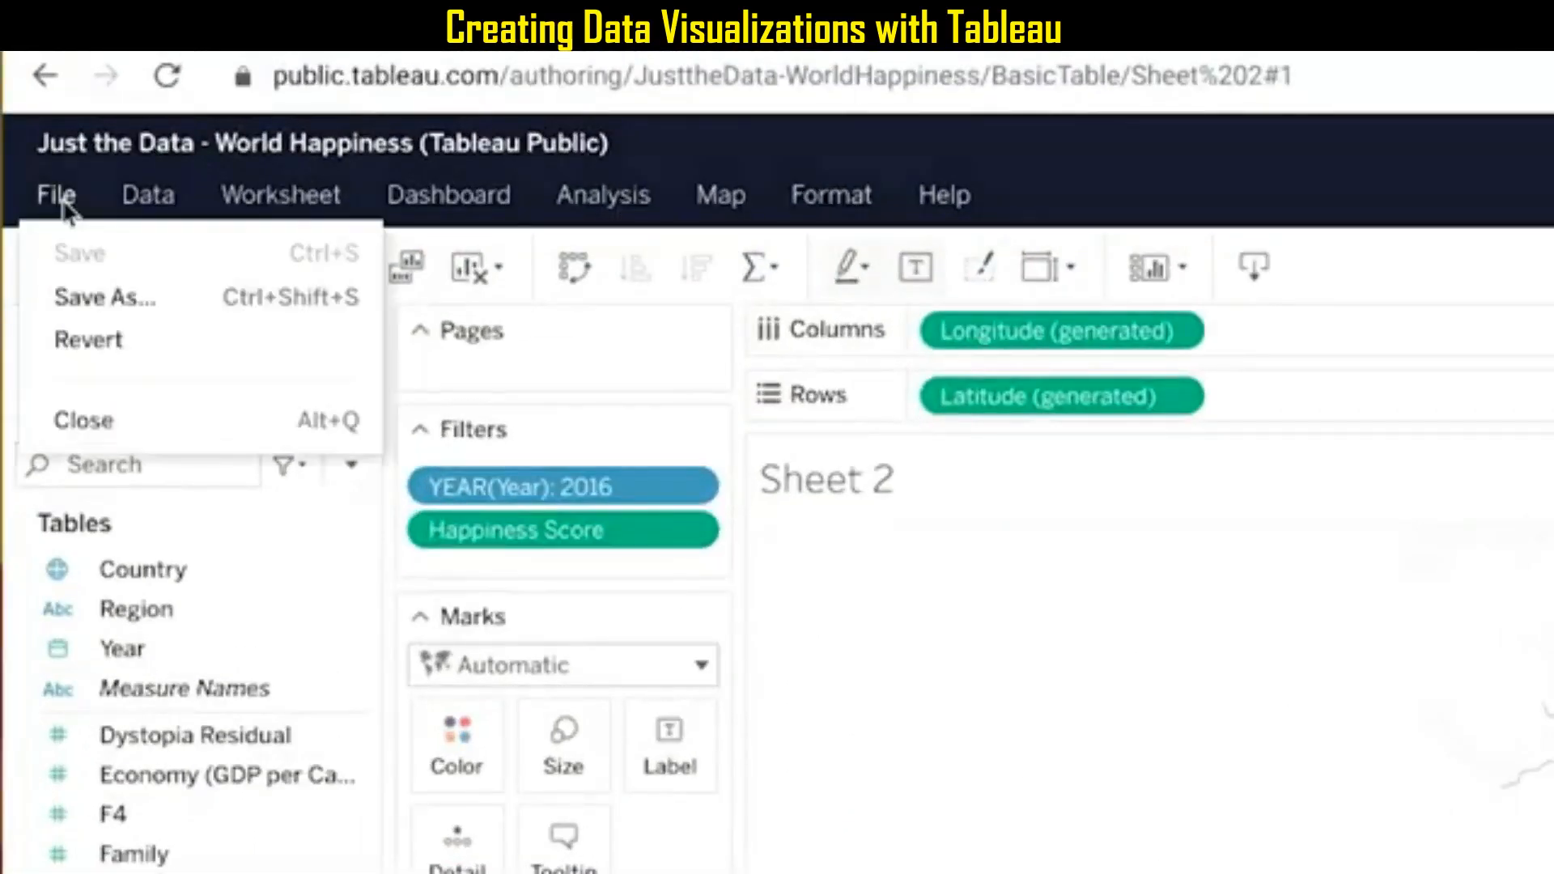
click(96, 296)
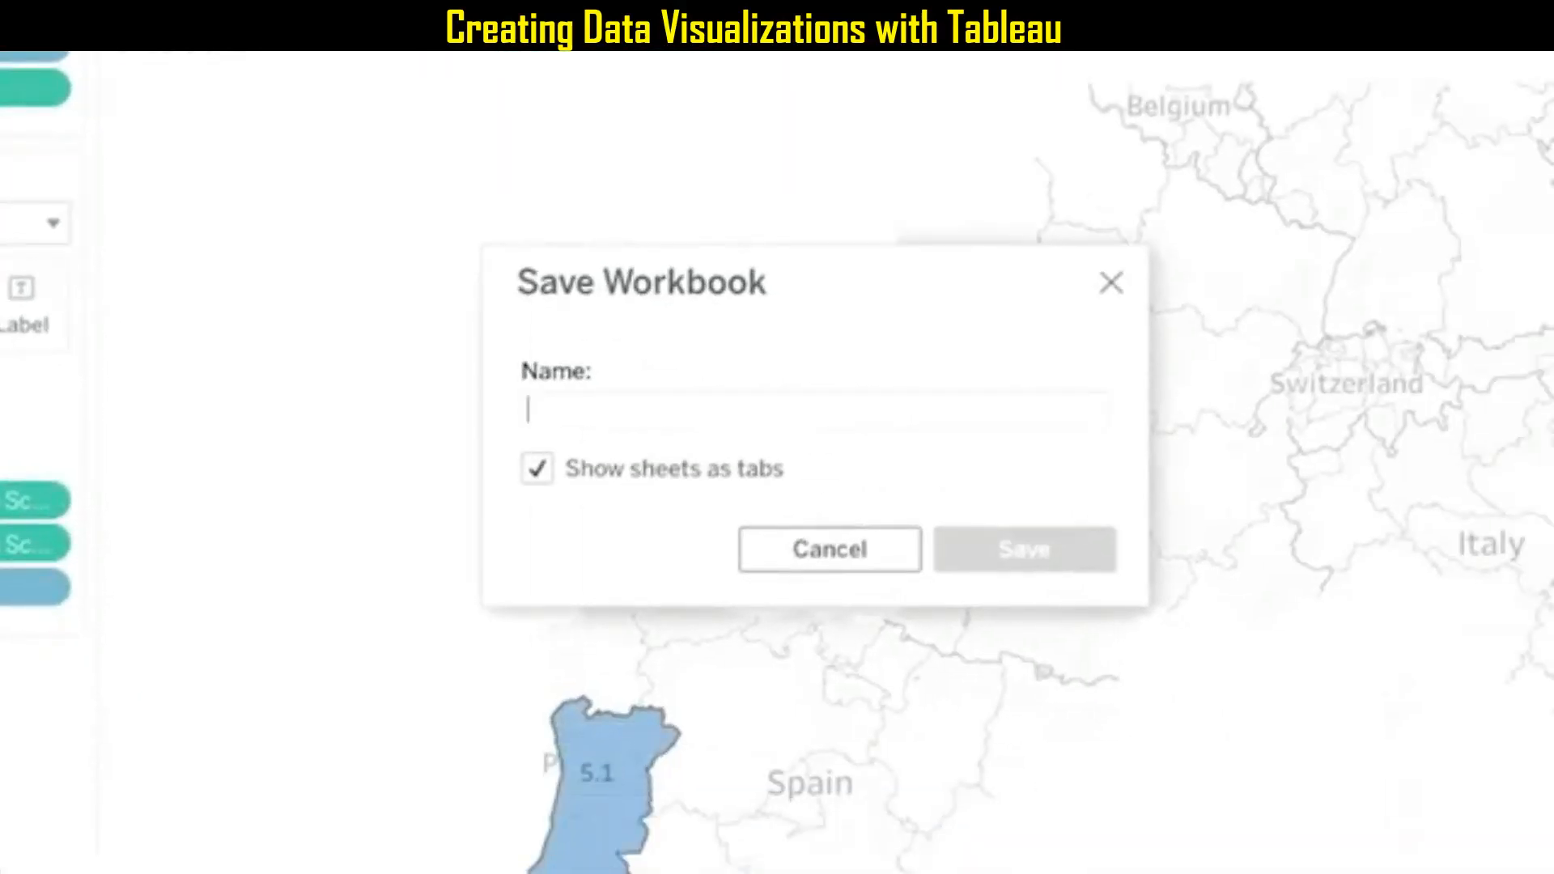
text(My World H)
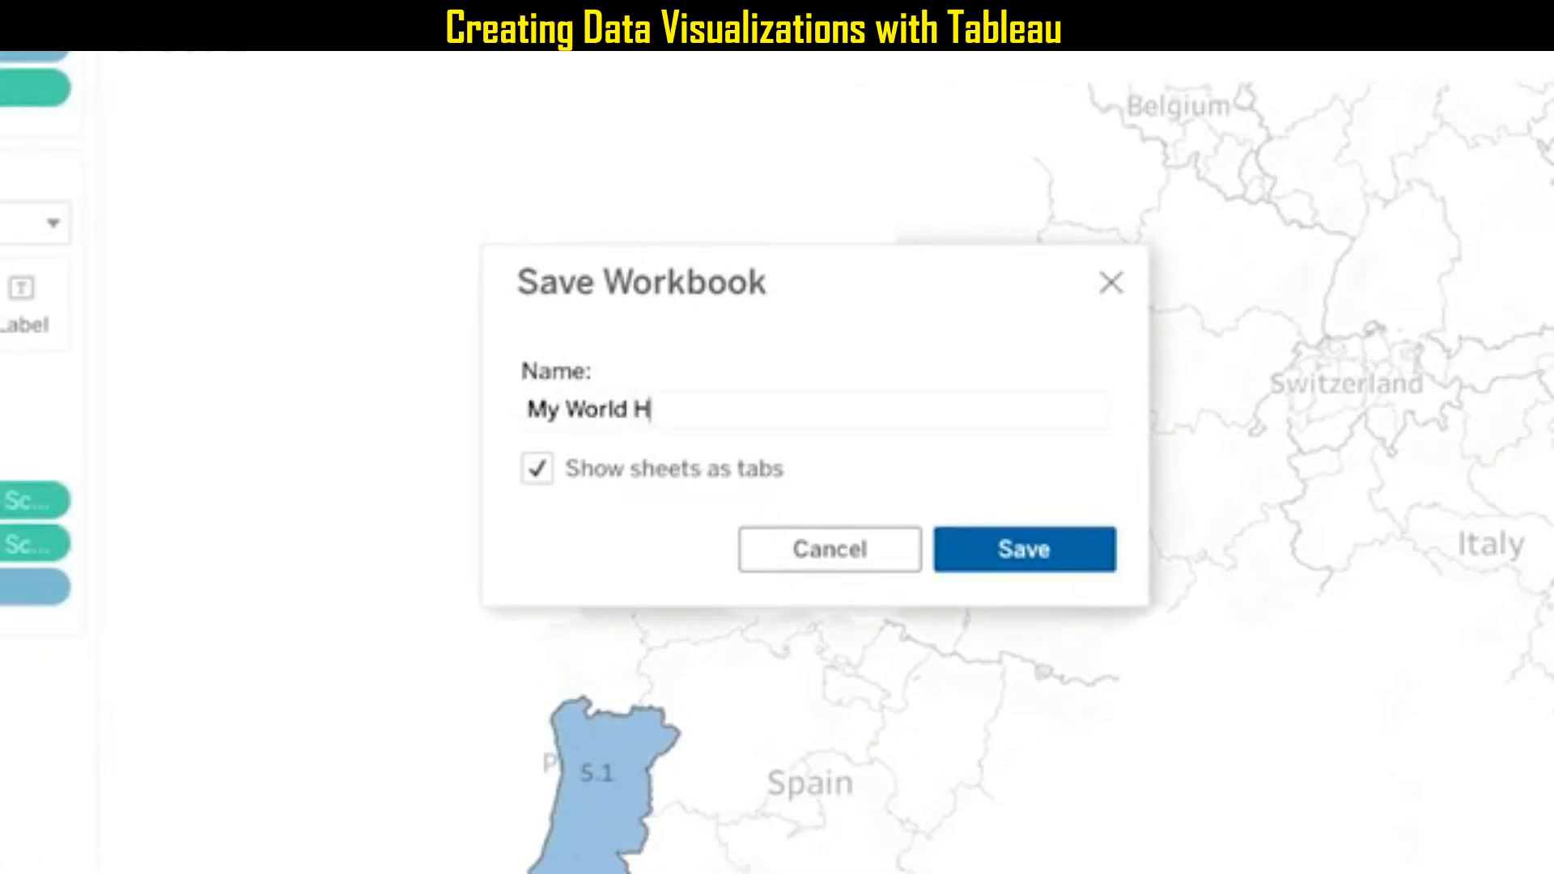
text(appiness Demo)
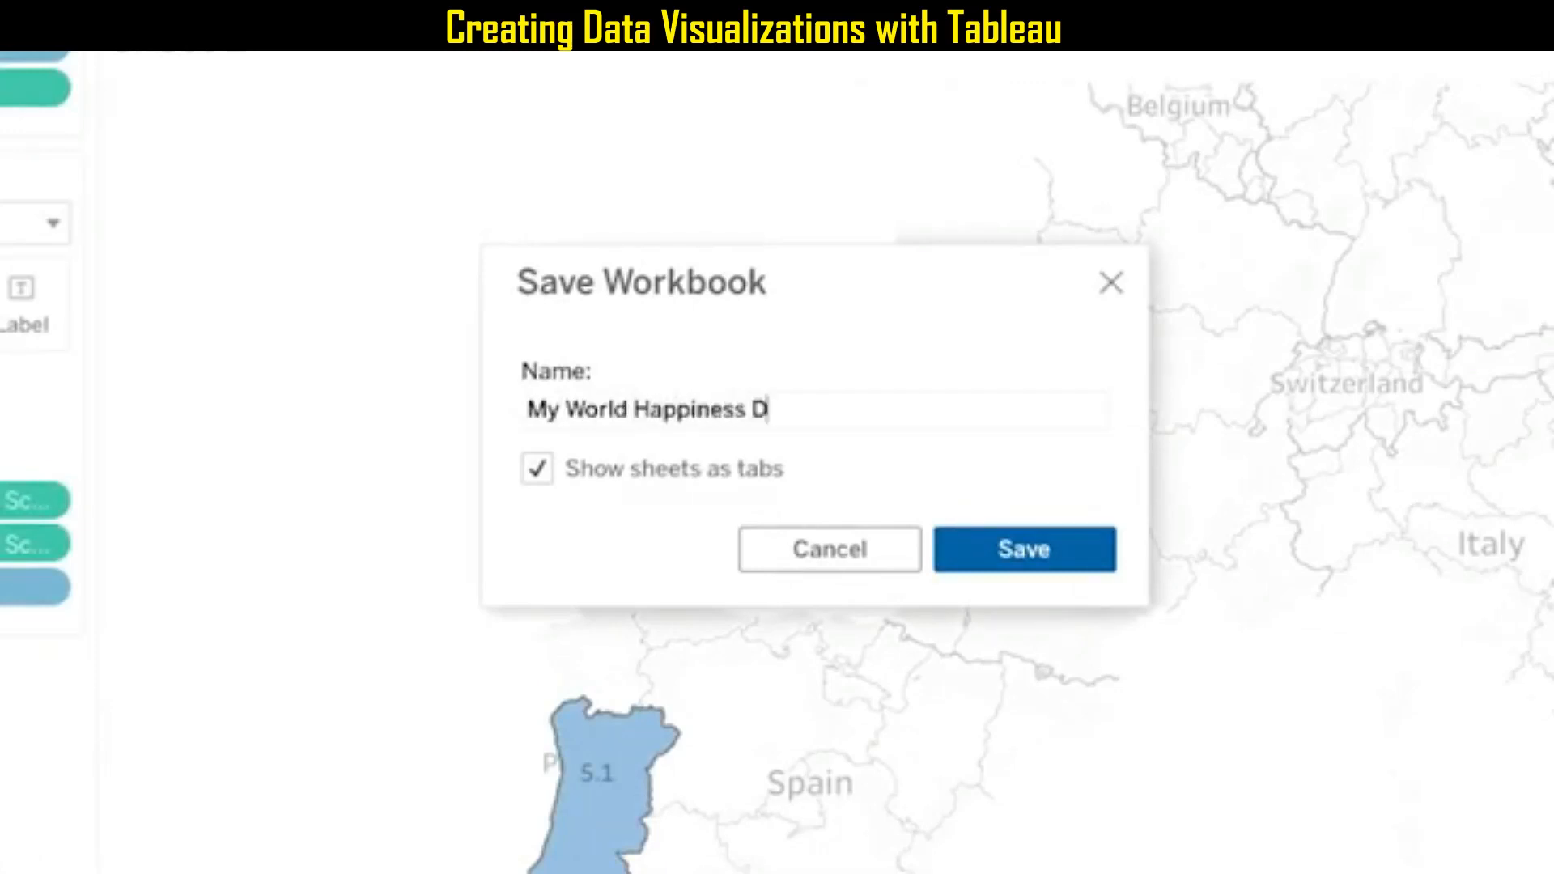
click(1026, 550)
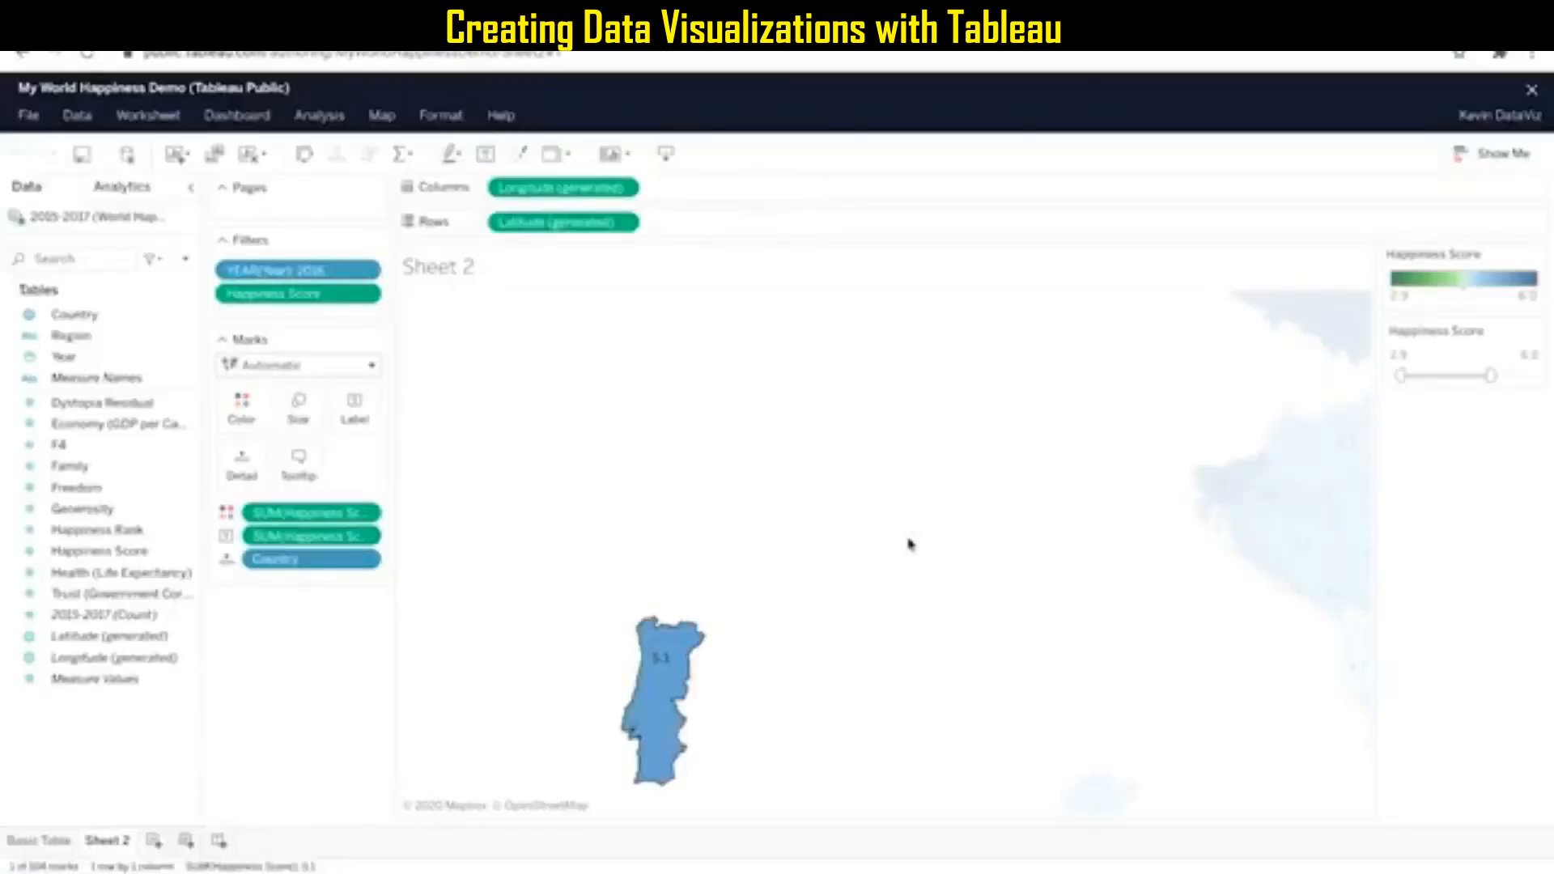
Close the workbook editor, dismiss the publish notice and open the author's profile page.
click(1533, 91)
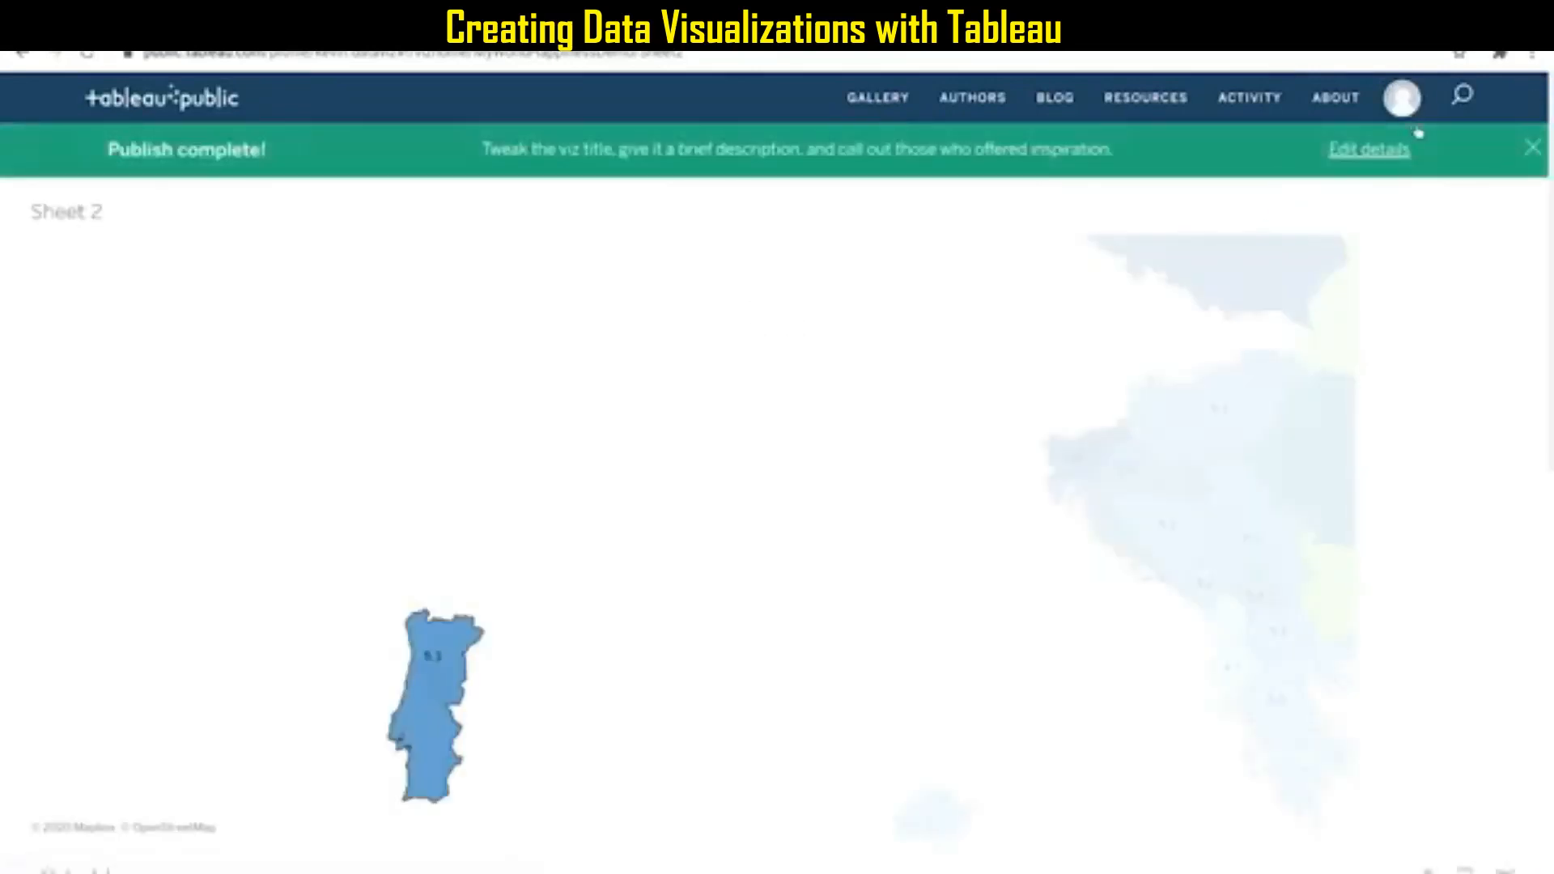
click(1533, 148)
click(134, 157)
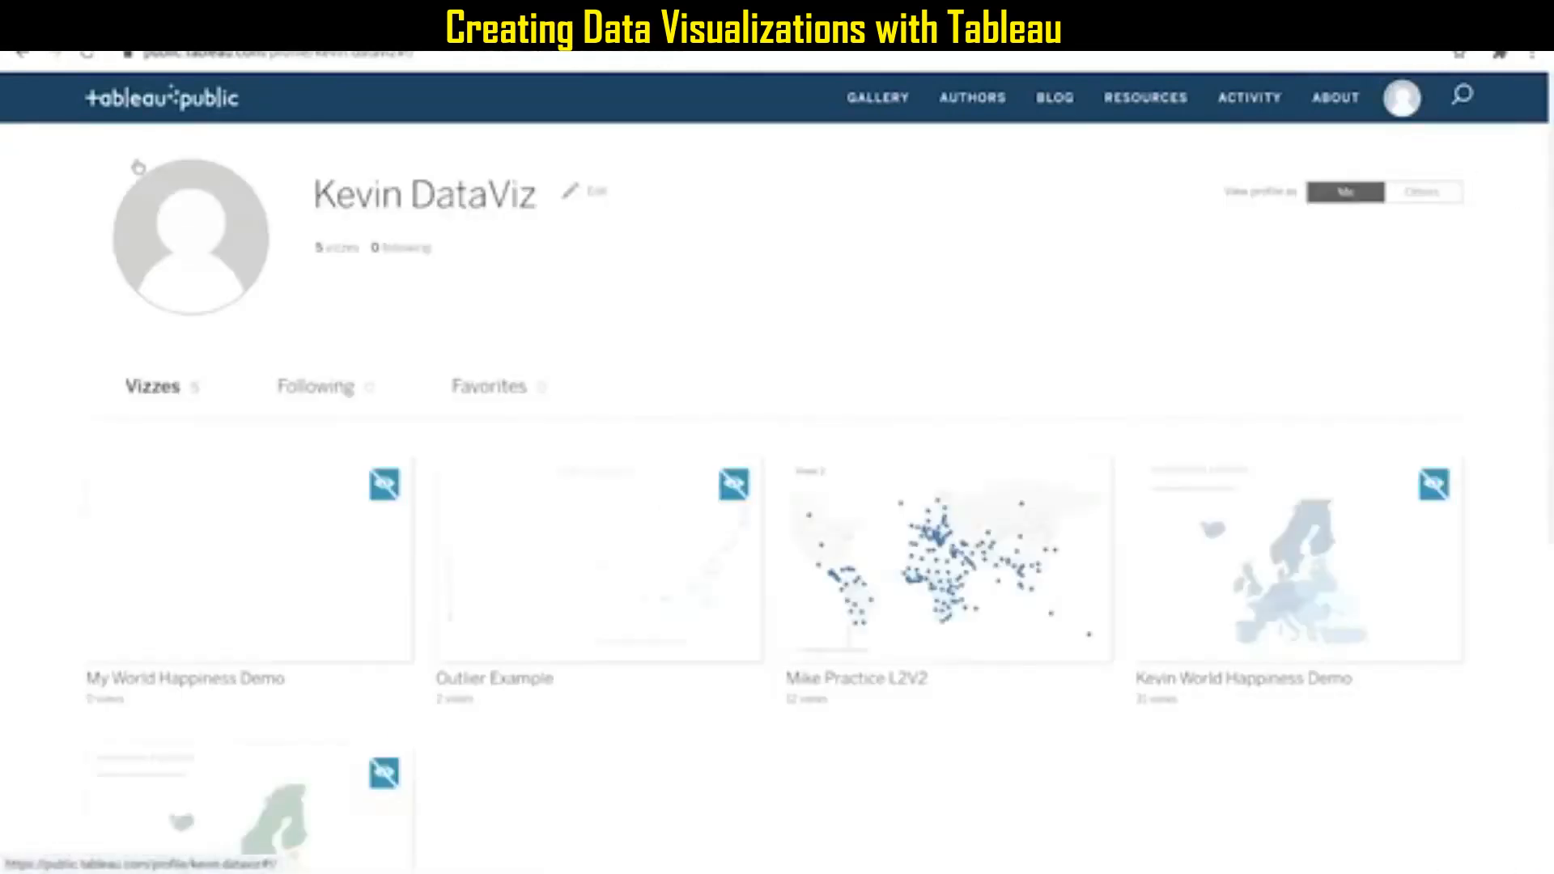
Look at the visibility option of the My World Happiness Demo viz and open the viz for viewing.
mouse_move(226, 572)
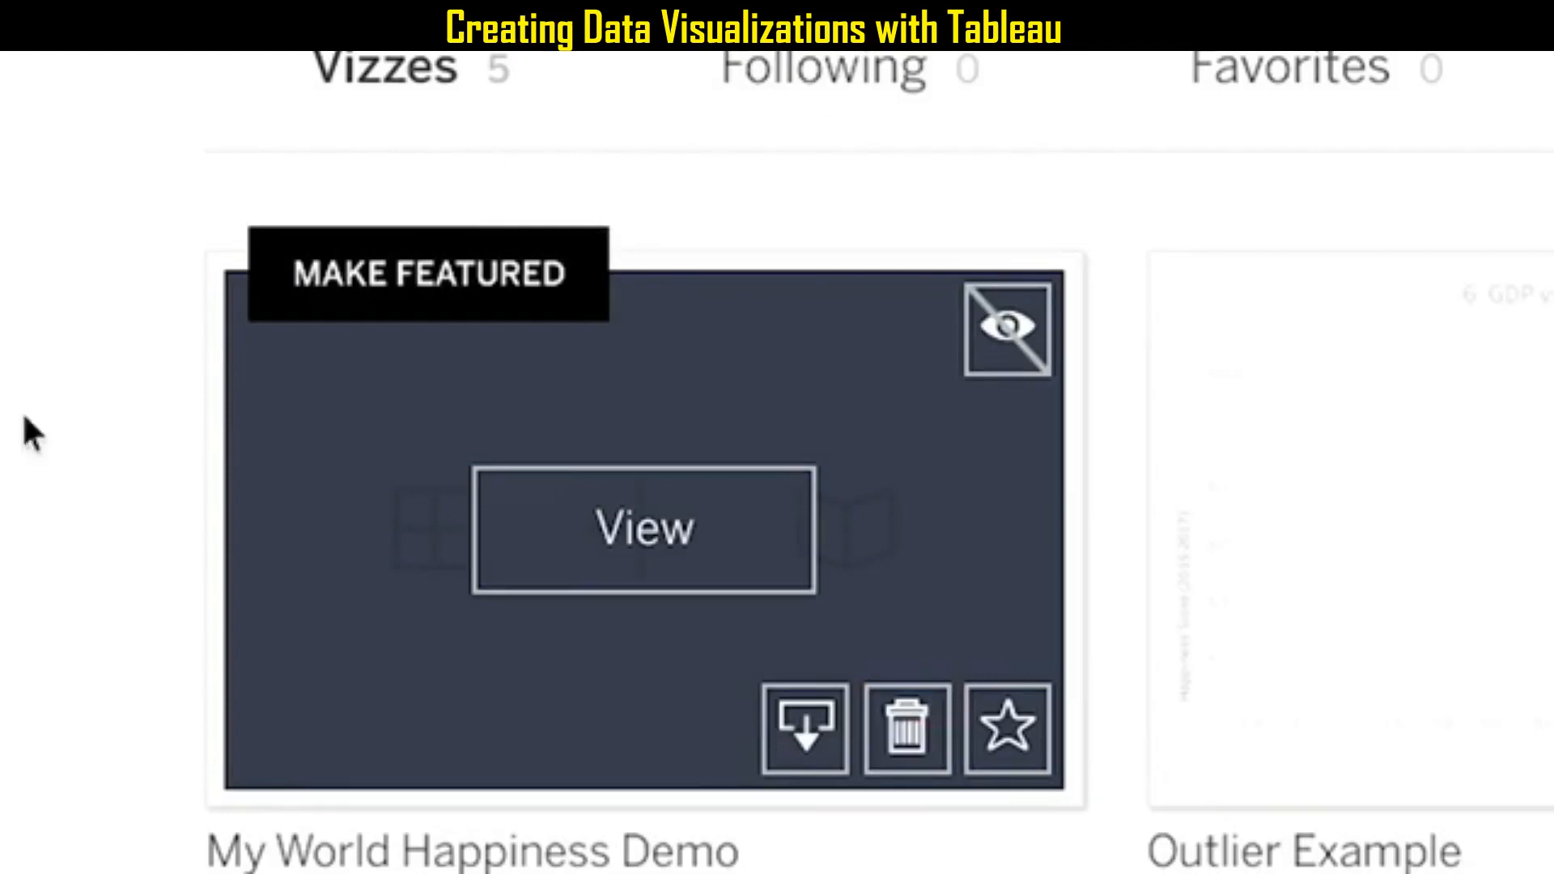
click(997, 338)
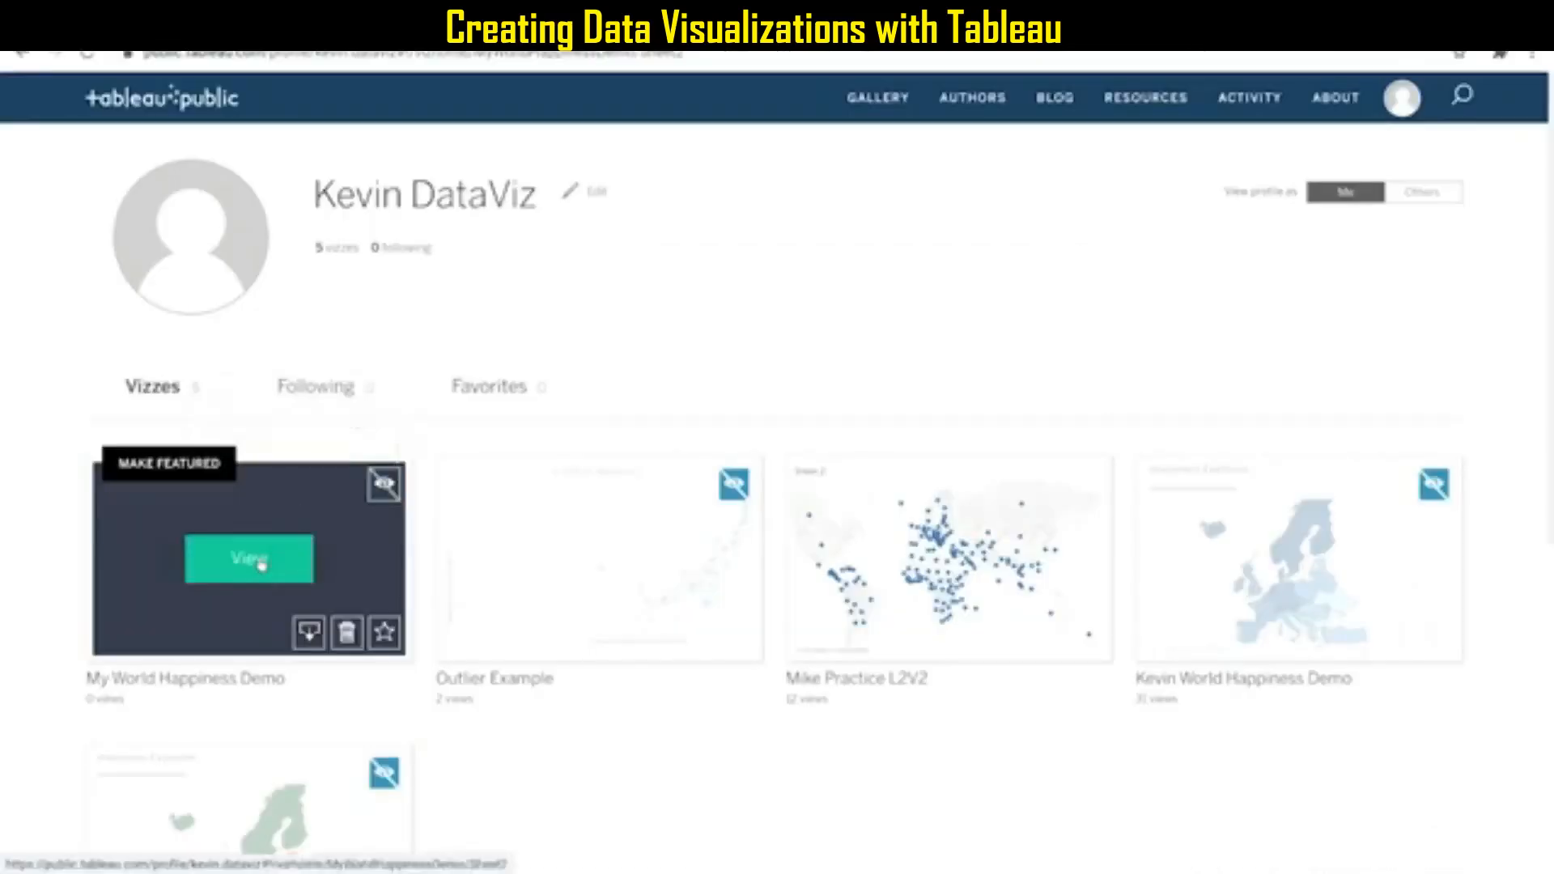
click(647, 538)
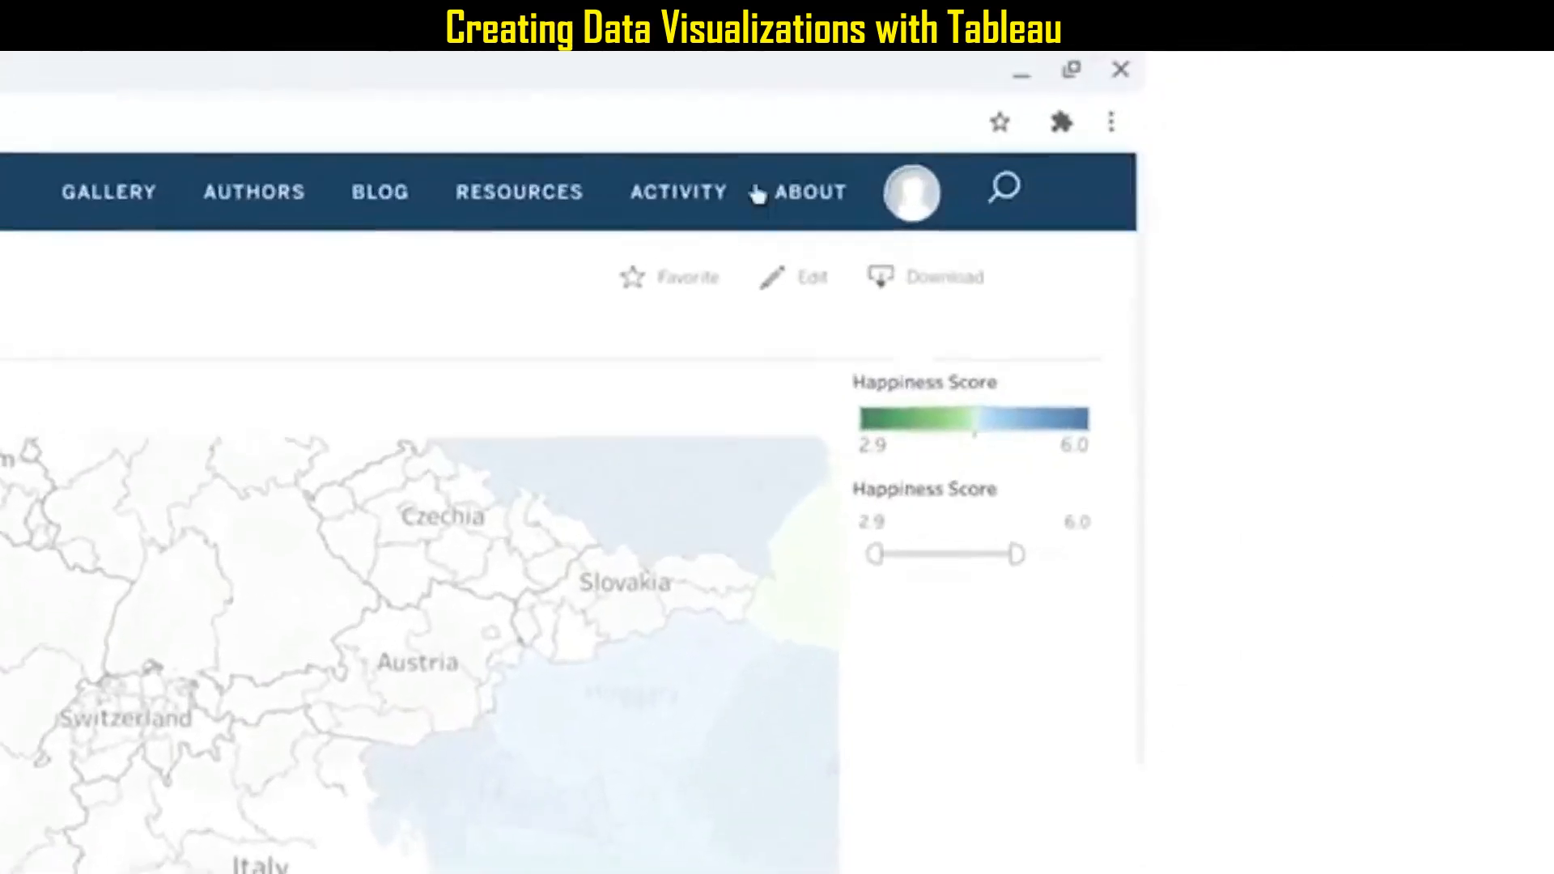
Search Tableau Public for "world happiness" and browse through the results.
click(922, 206)
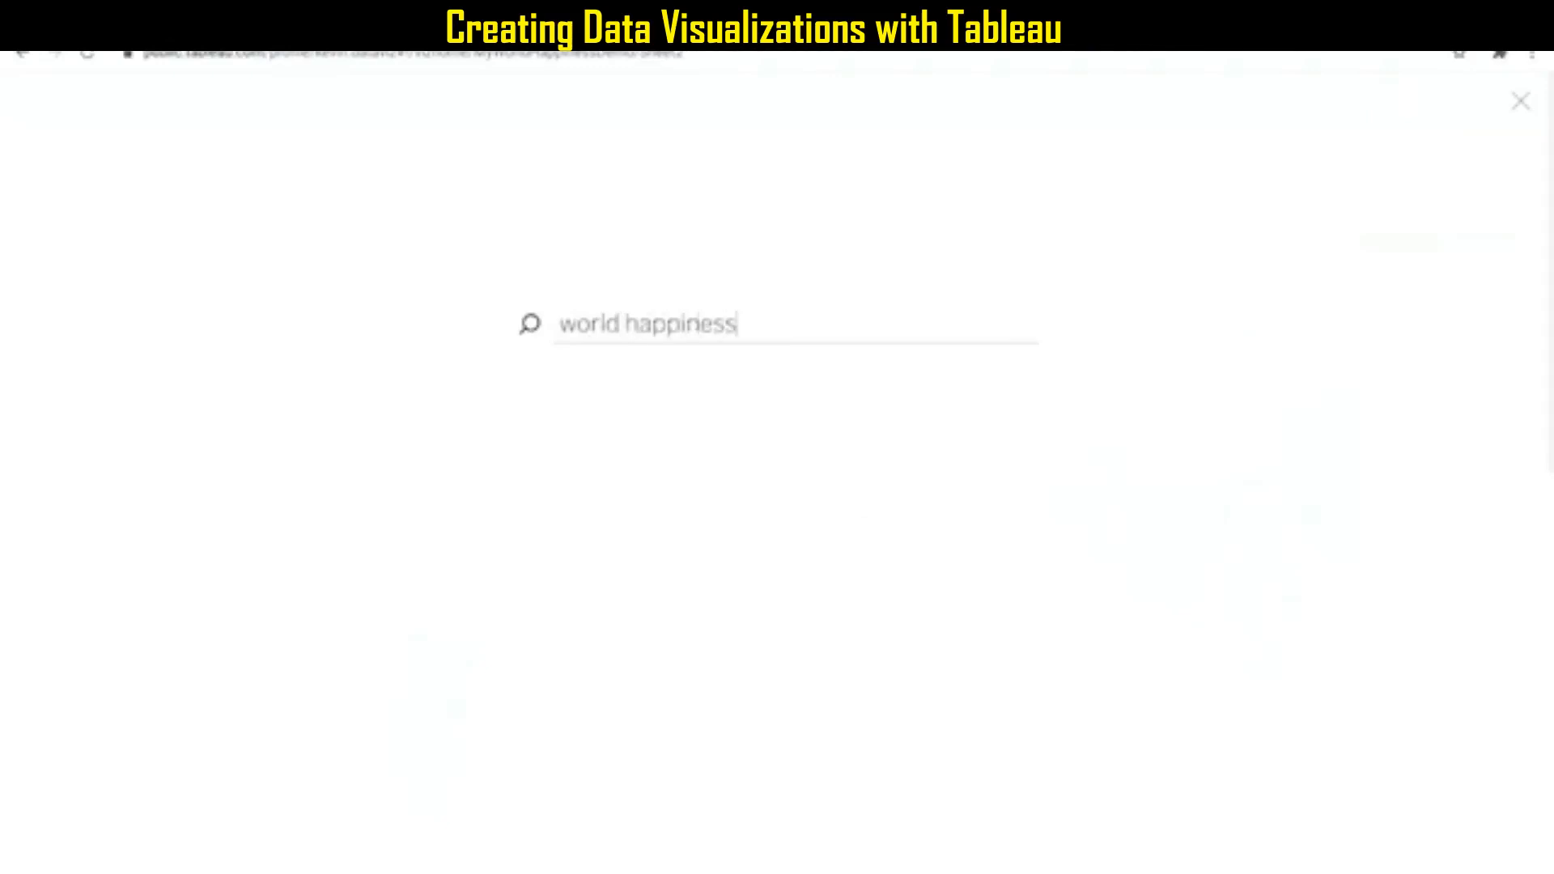
key(Return)
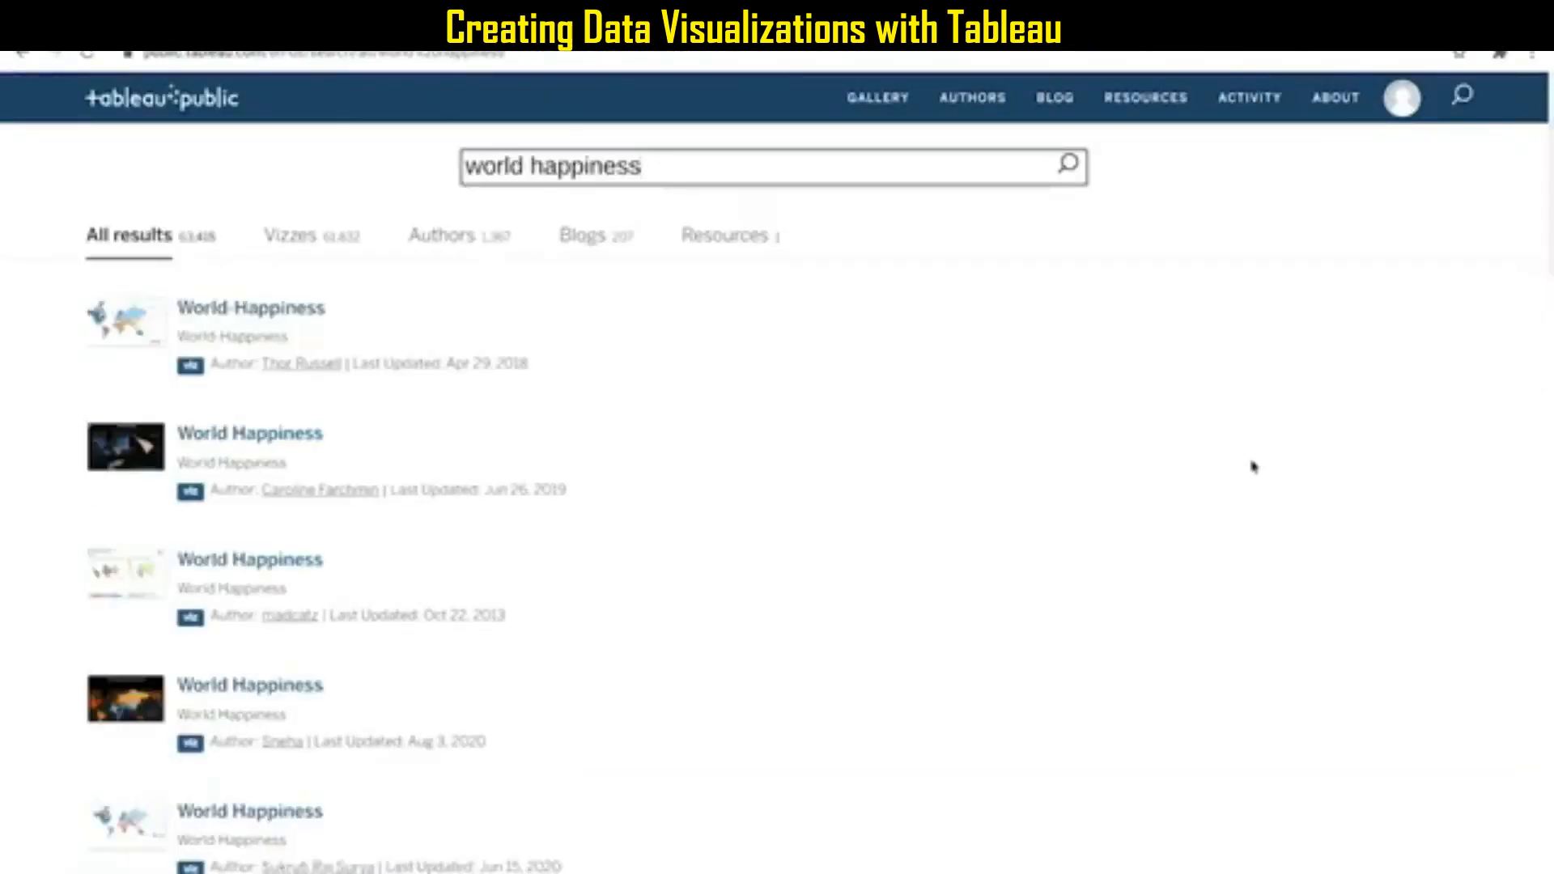
scroll(680, 457, down, 2)
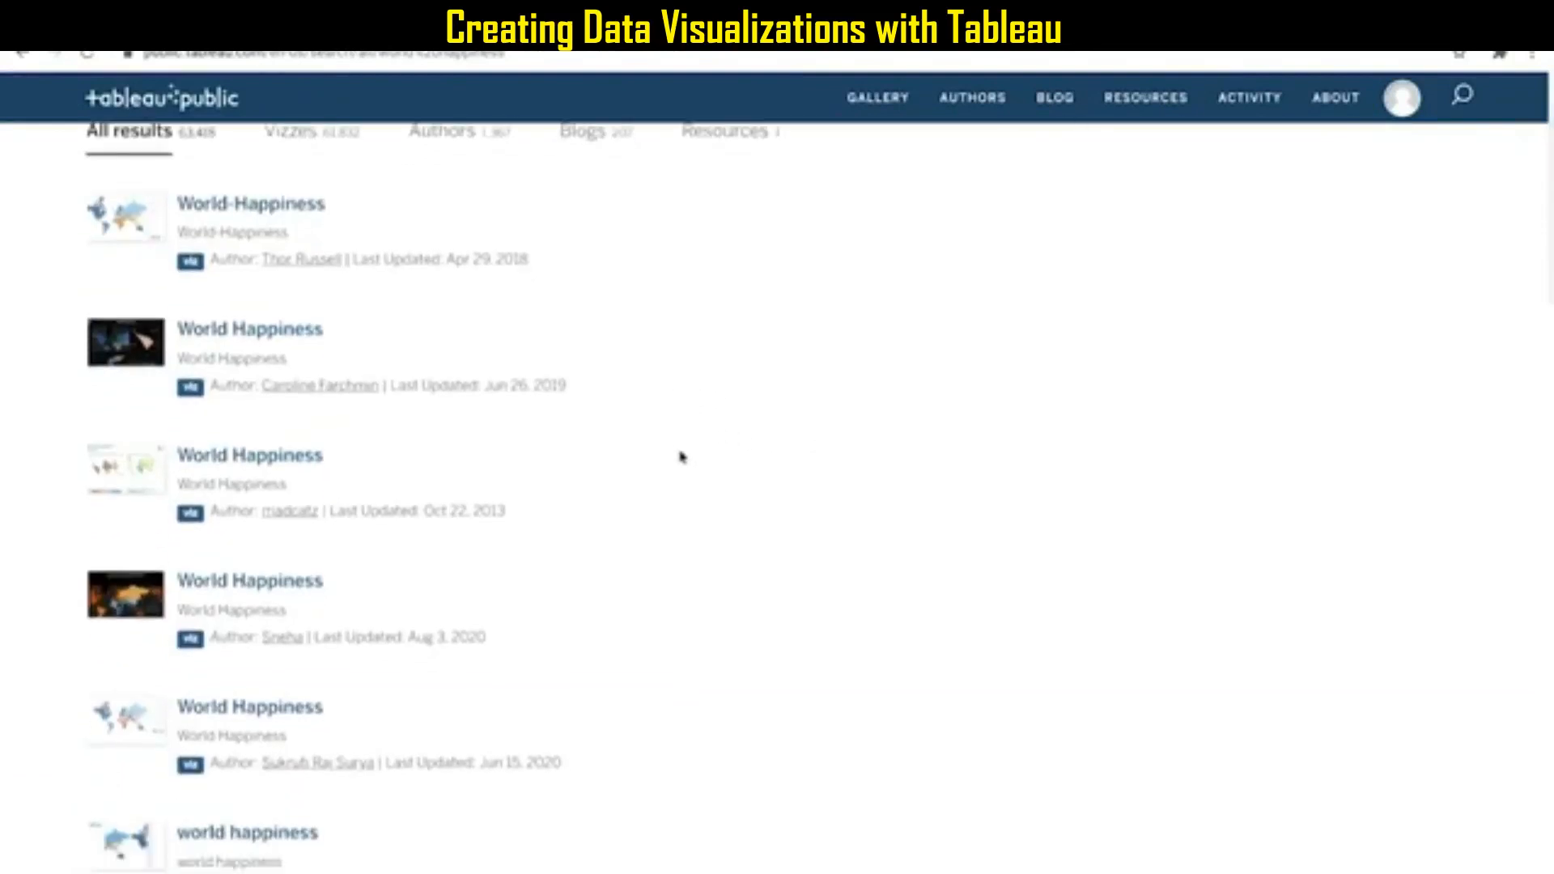
scroll(680, 458, down, 2)
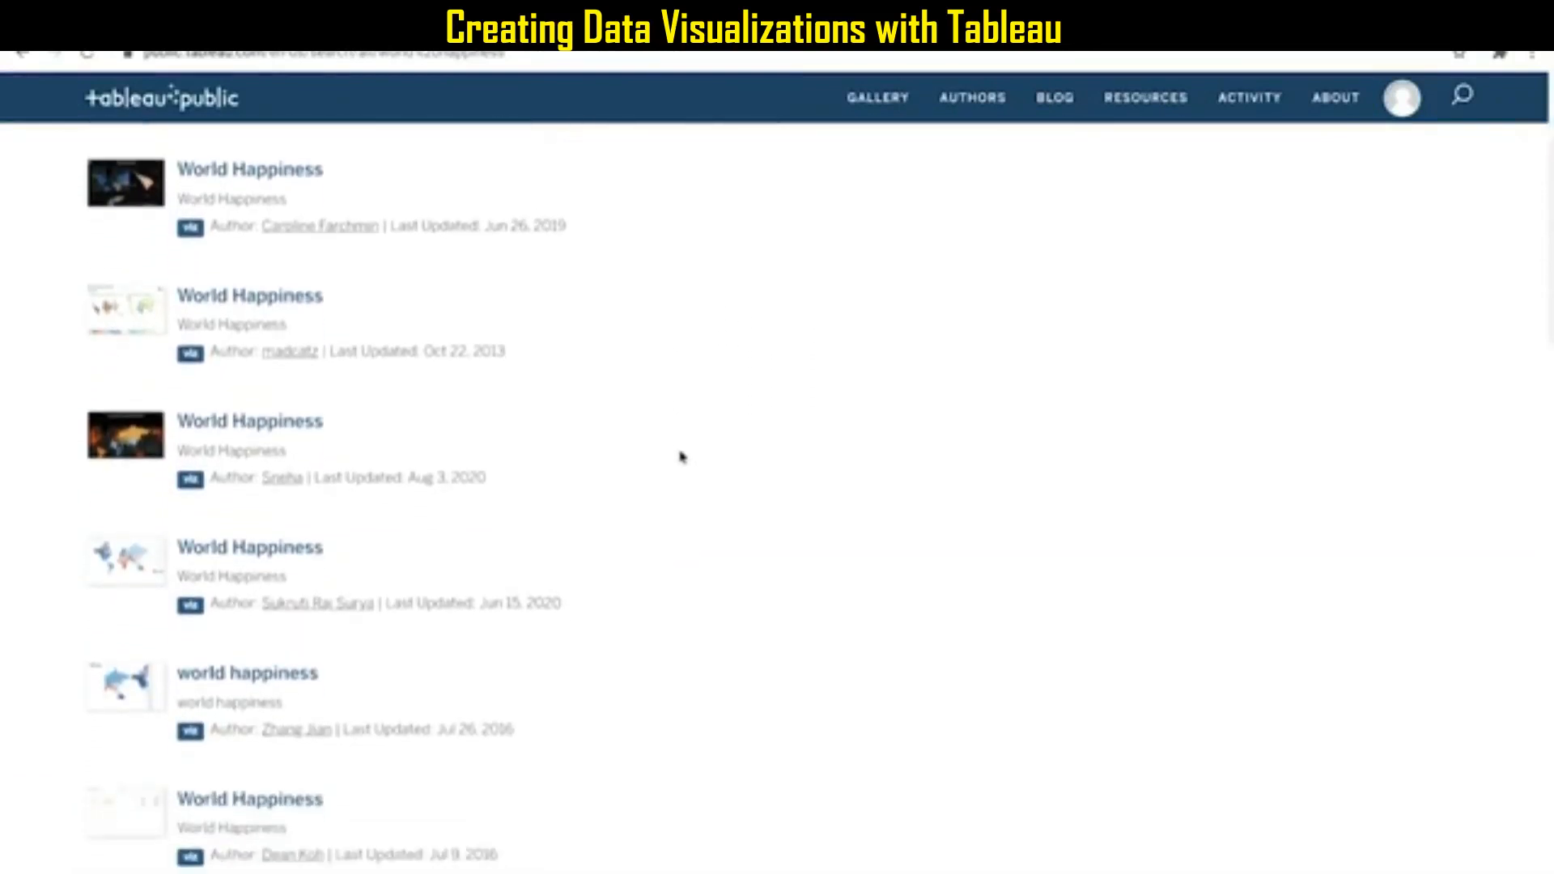
scroll(680, 457, down, 5)
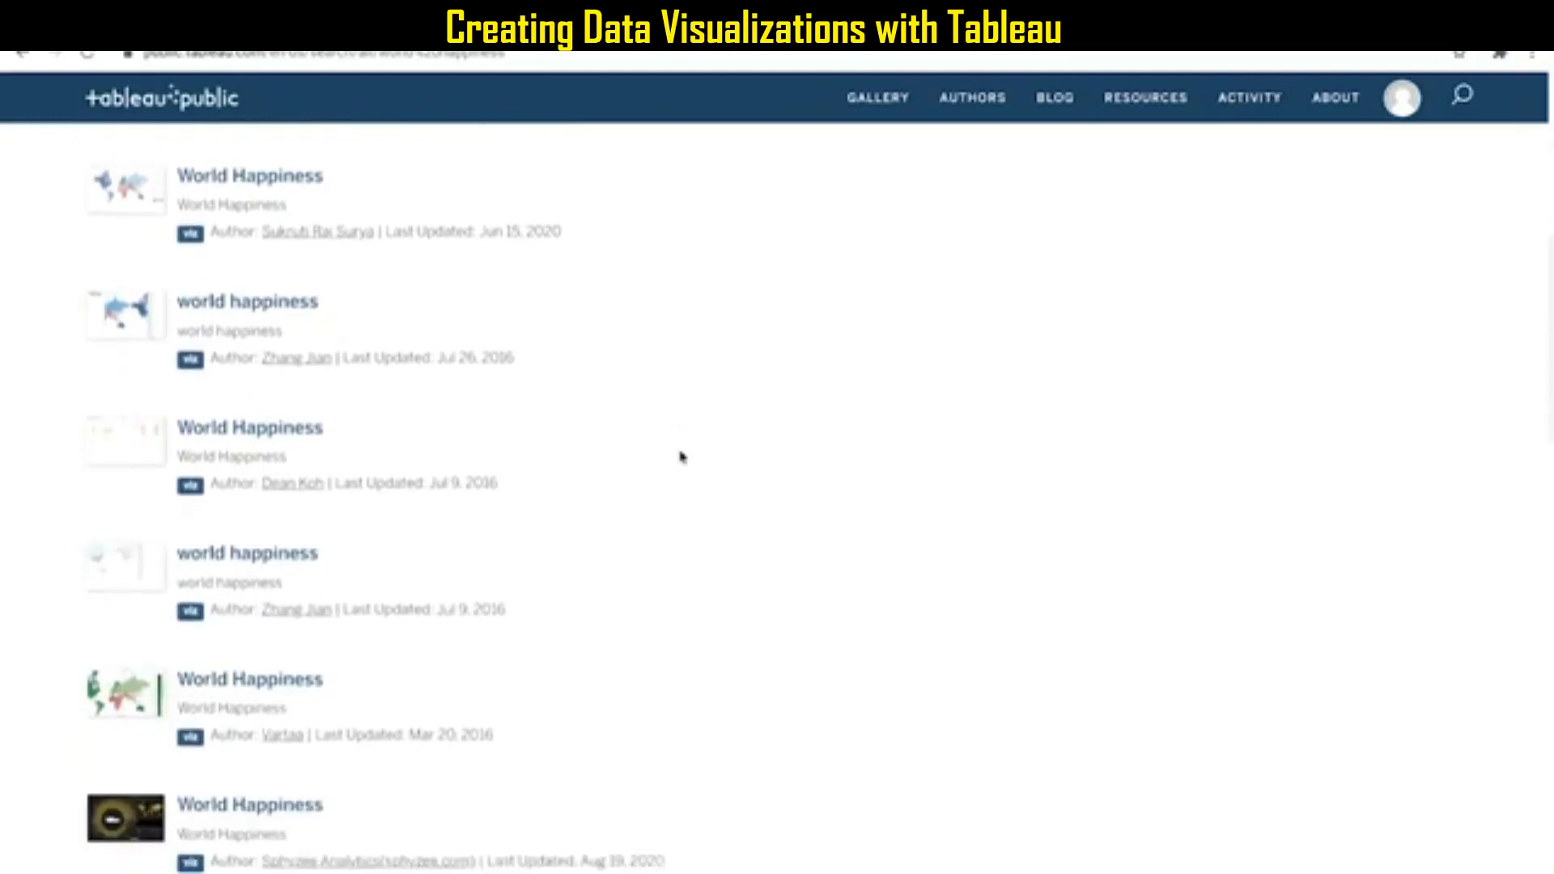